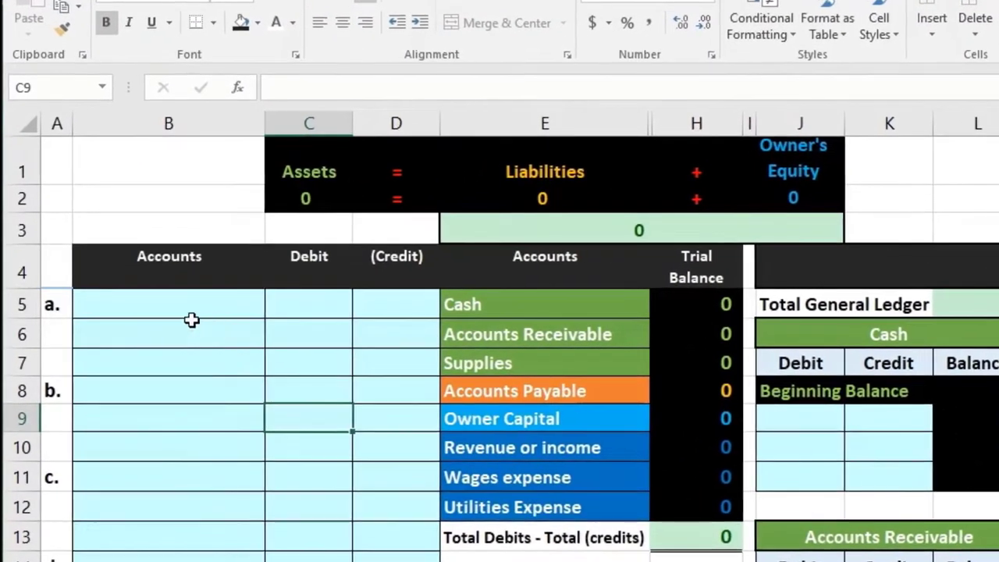
# Outline entry a's journal rows and look over the Cash and Accounts Receivable account names
pyautogui.moveTo(182, 312); pyautogui.dragTo(367, 329)
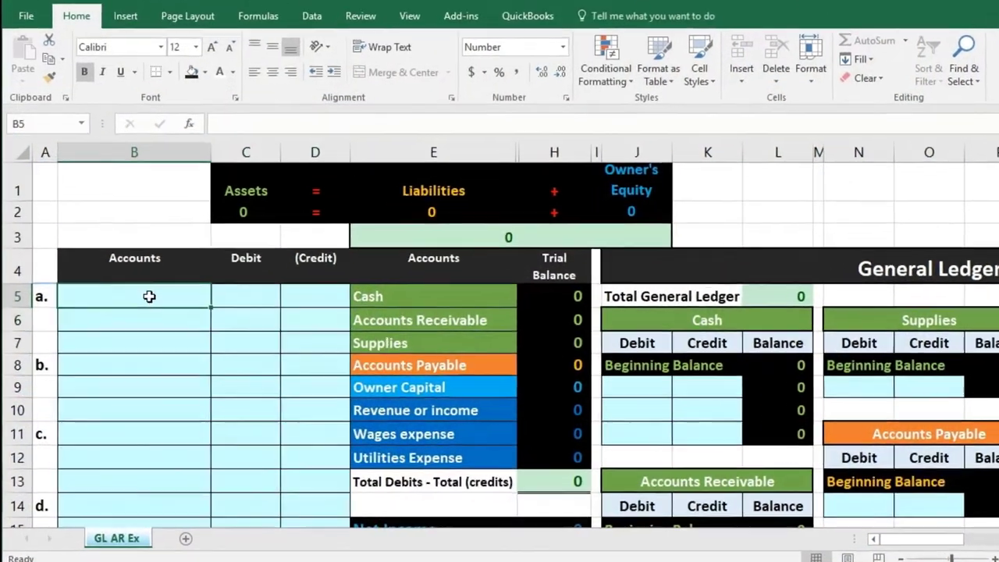
pyautogui.moveTo(111, 304); pyautogui.dragTo(279, 315)
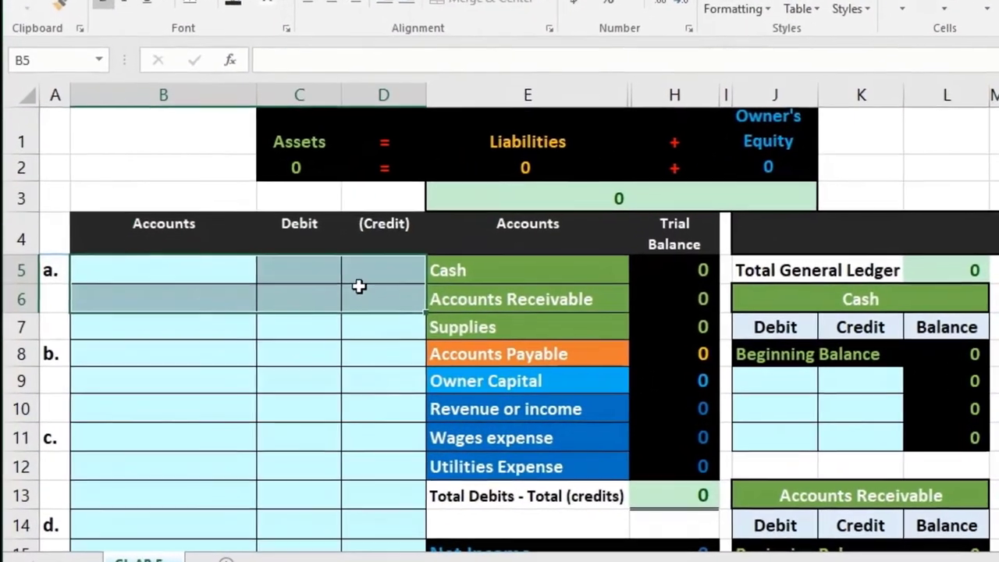
pyautogui.click(803, 395)
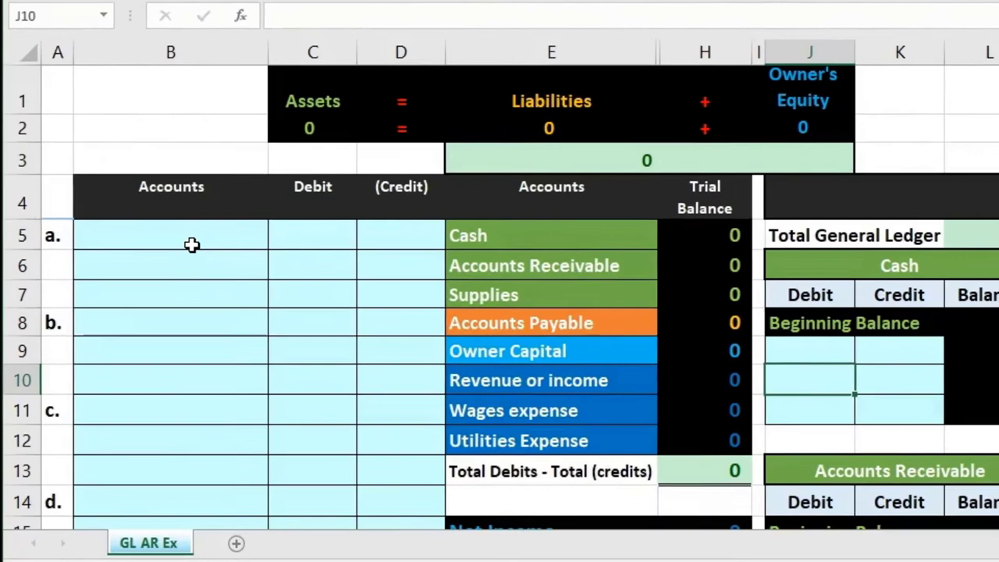
pyautogui.click(191, 244)
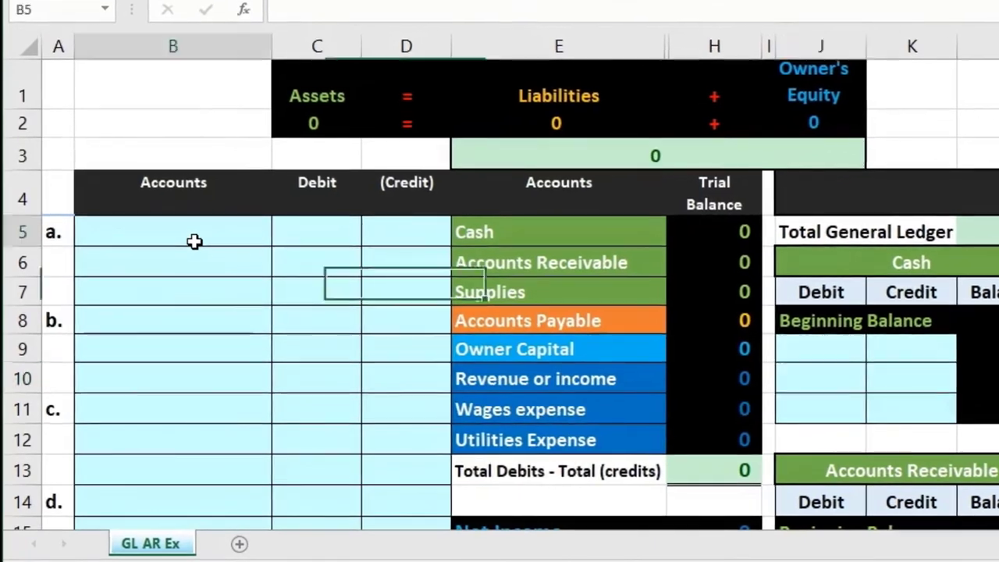
pyautogui.scroll(-3, 223, 356)
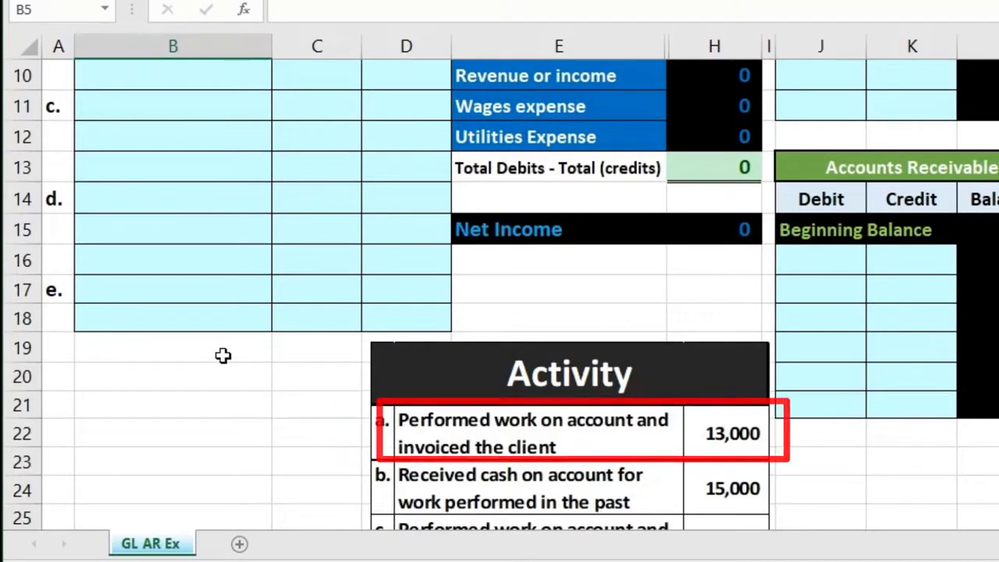
pyautogui.scroll(3, 223, 356)
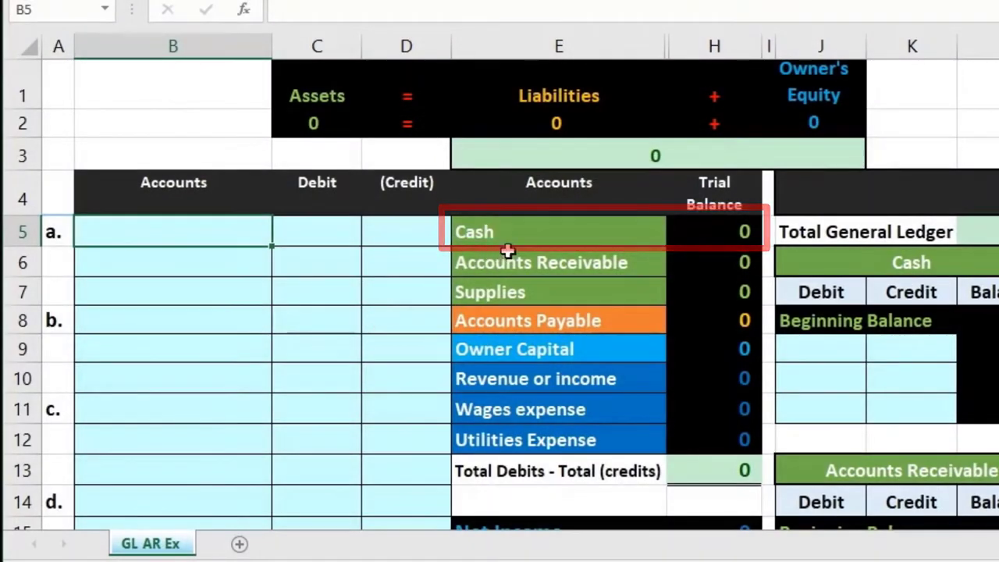
pyautogui.click(533, 227)
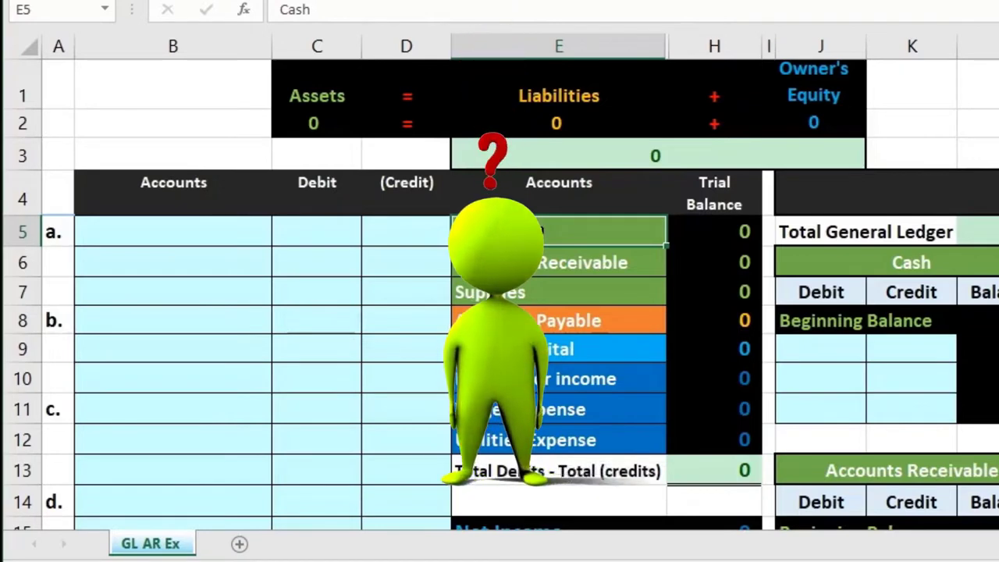
pyautogui.click(530, 261)
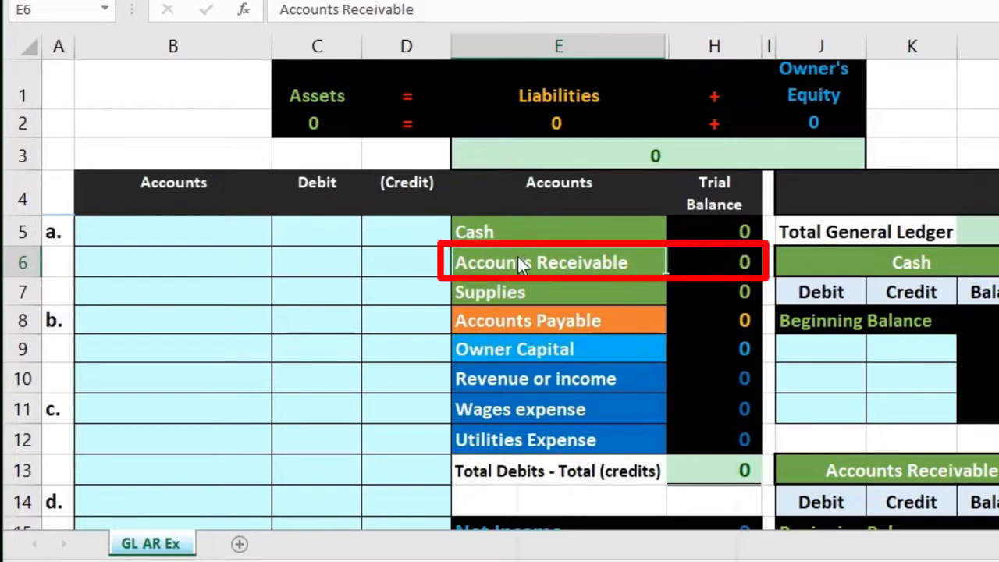
# Copy the Accounts Receivable account name and paste it as a plain value into B5
pyautogui.rightClick(521, 264)
pyautogui.click(568, 297)
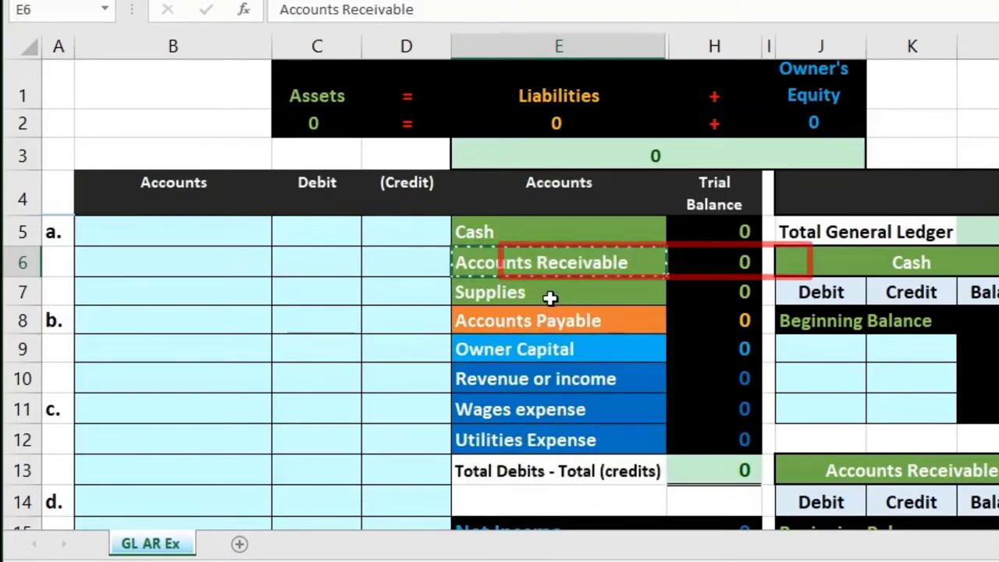
pyautogui.click(194, 235)
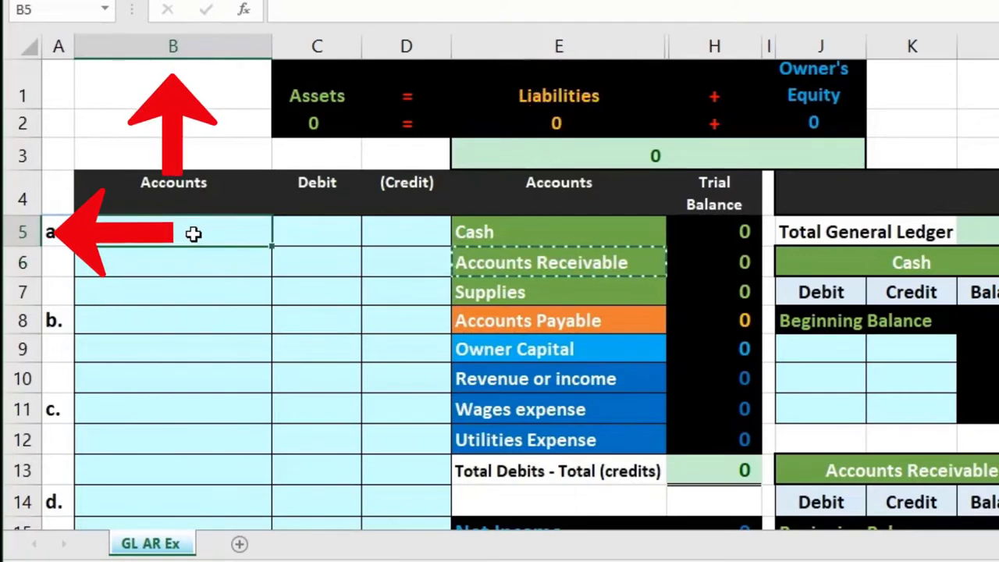
pyautogui.rightClick(193, 234)
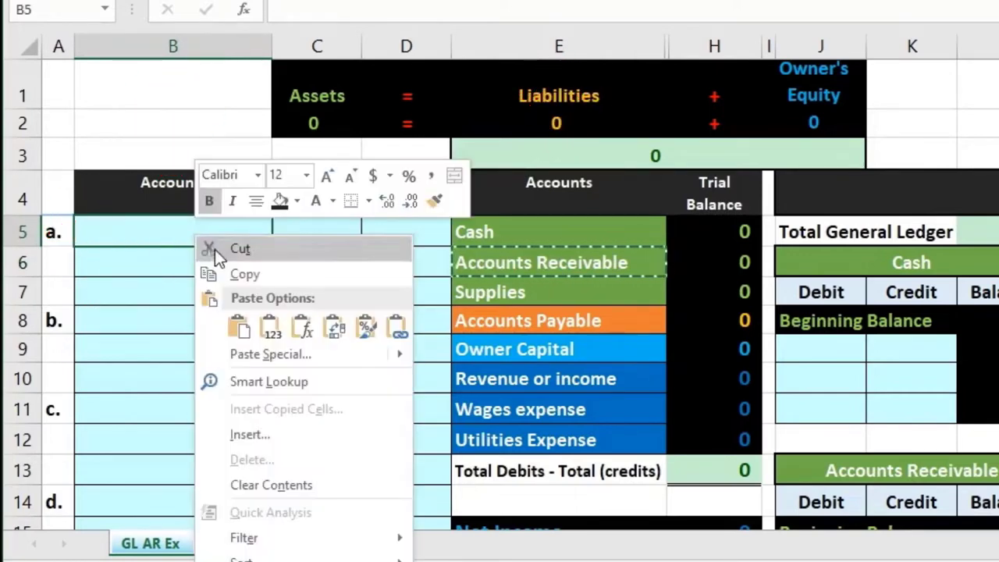
pyautogui.click(268, 328)
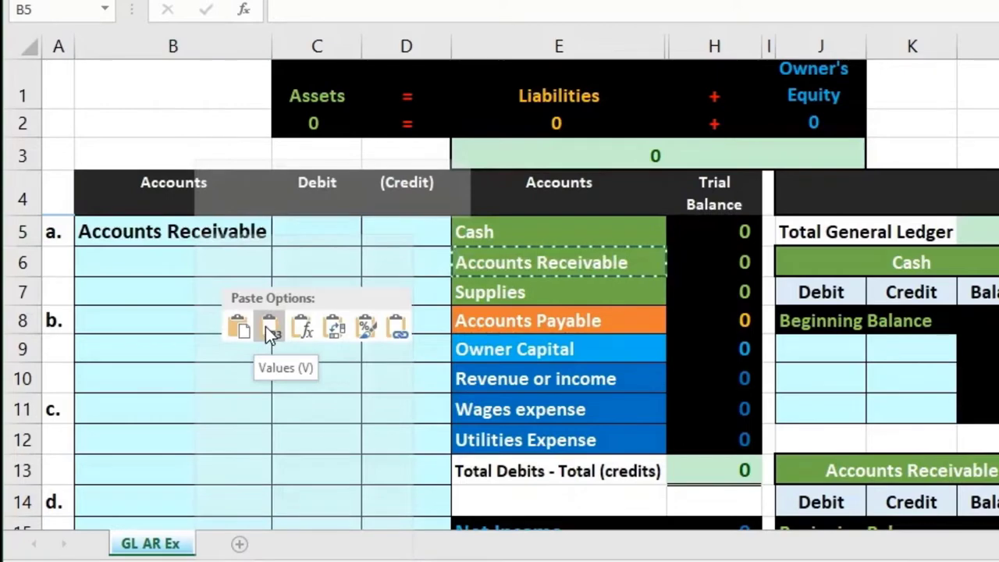
# Enter the 13,000 debit in C5 and a linked =-C5 credit formula in D6
pyautogui.scroll(-3, 266, 327)
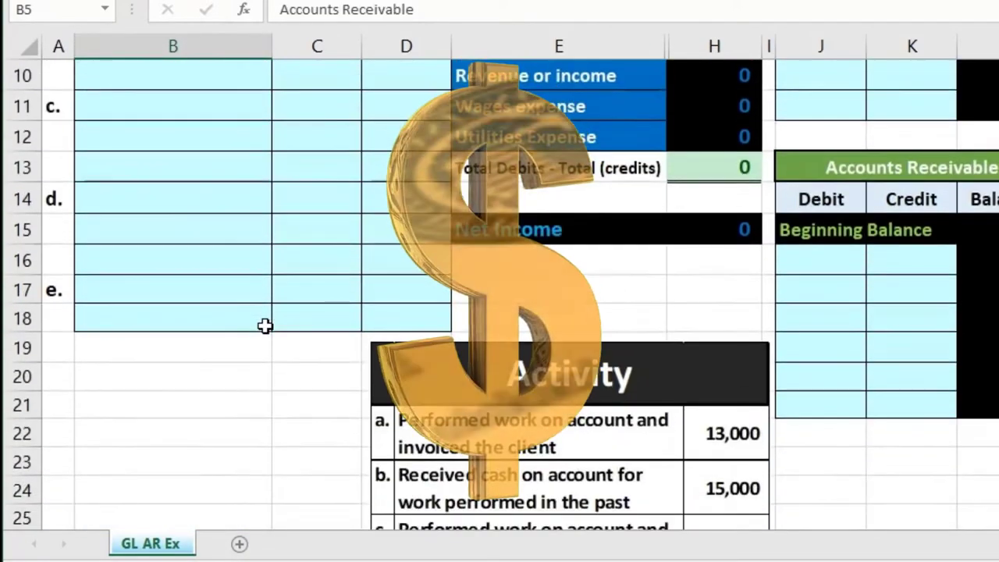
pyautogui.scroll(3, 266, 327)
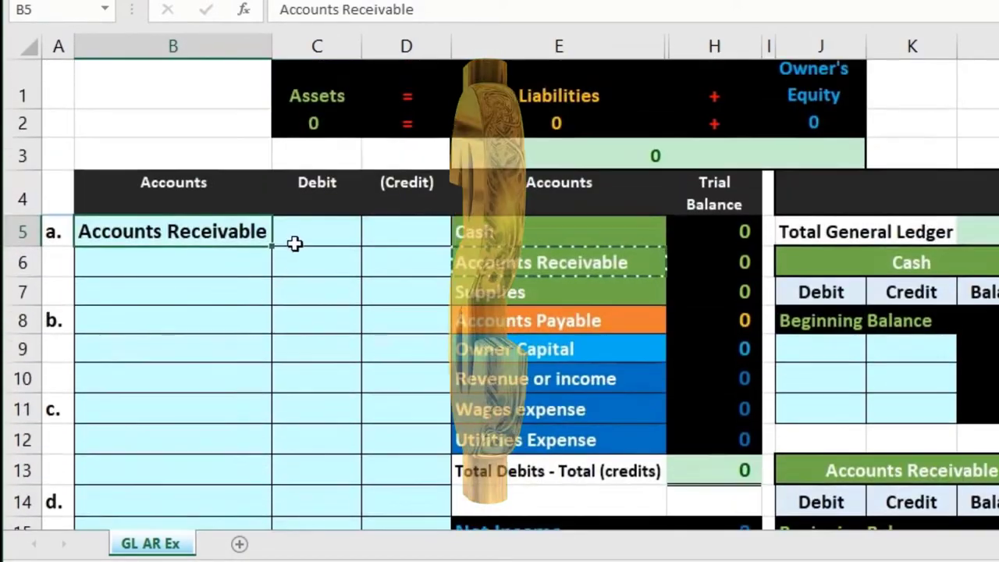
pyautogui.click(306, 227)
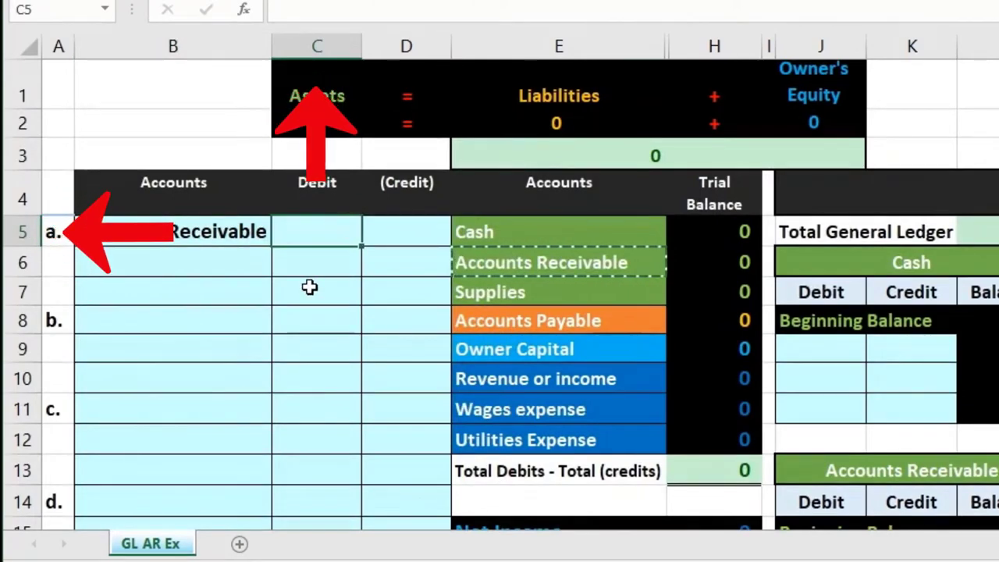
pyautogui.write('13,000')
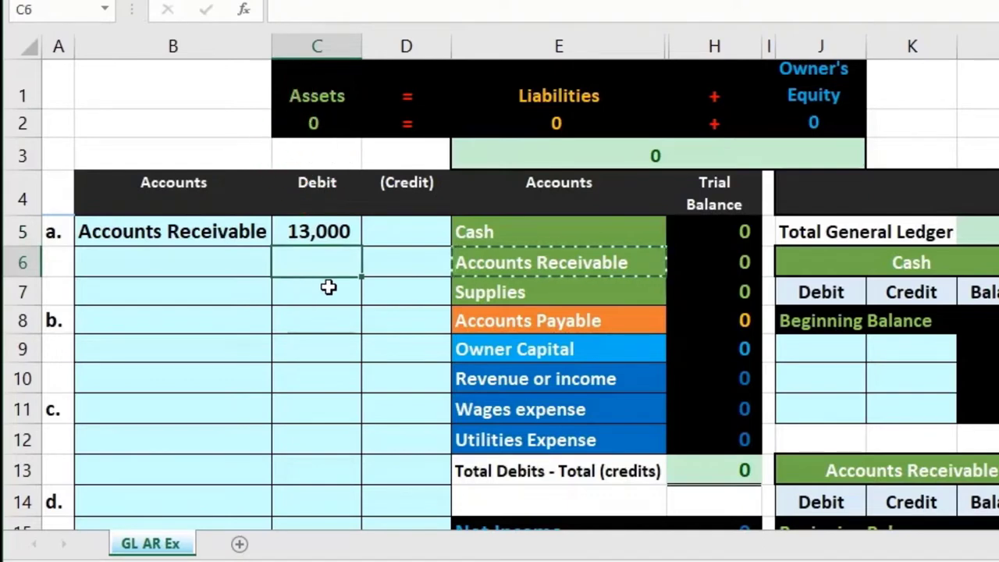
pyautogui.click(388, 255)
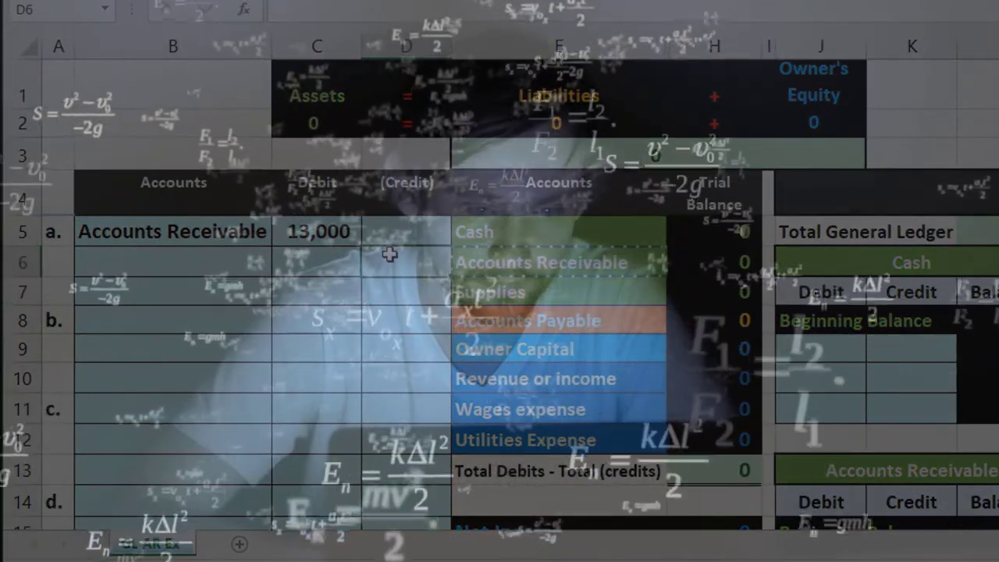
pyautogui.write('-')
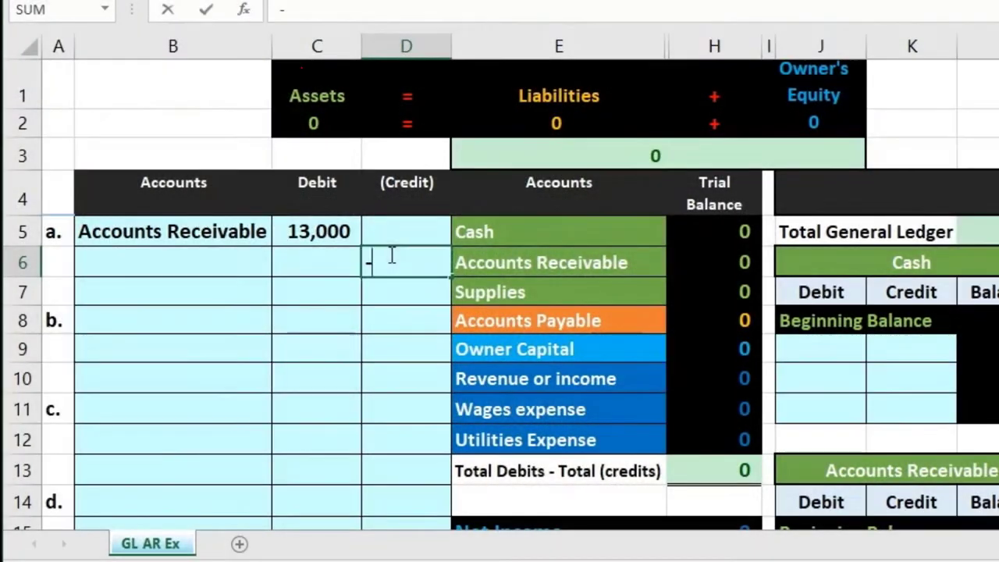
pyautogui.click(337, 234)
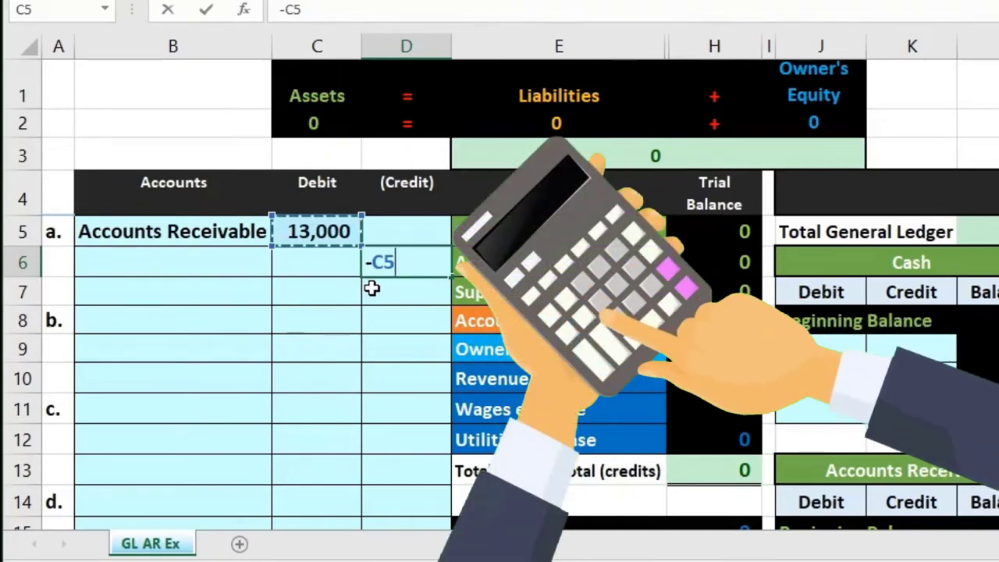
pyautogui.press('Return')
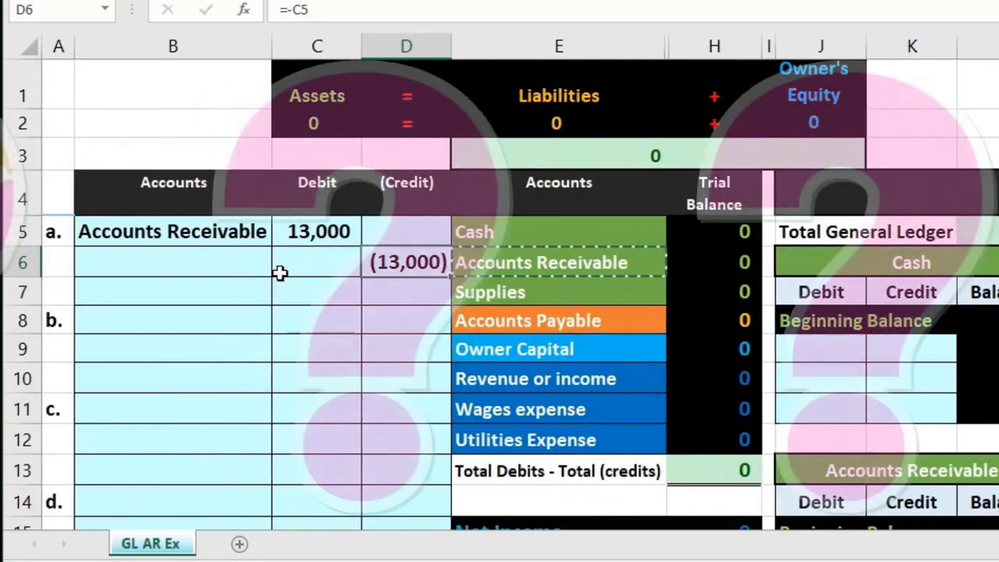
pyautogui.click(202, 265)
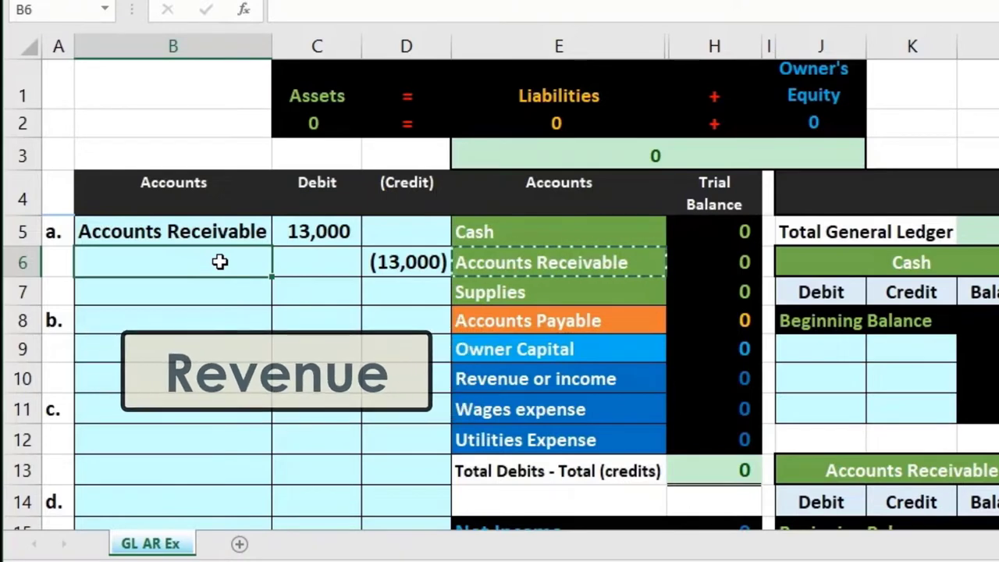
pyautogui.click(555, 379)
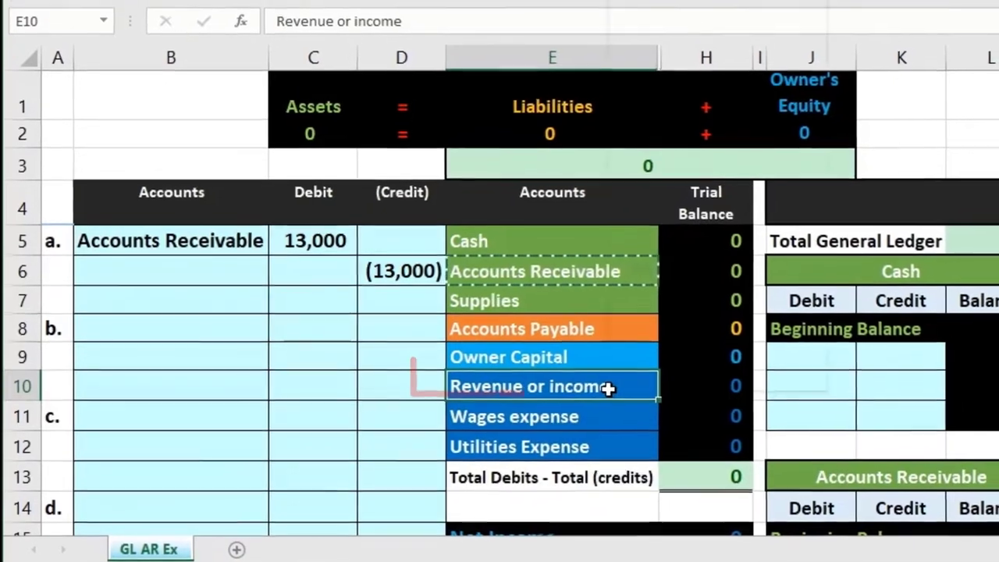
pyautogui.rightClick(616, 381)
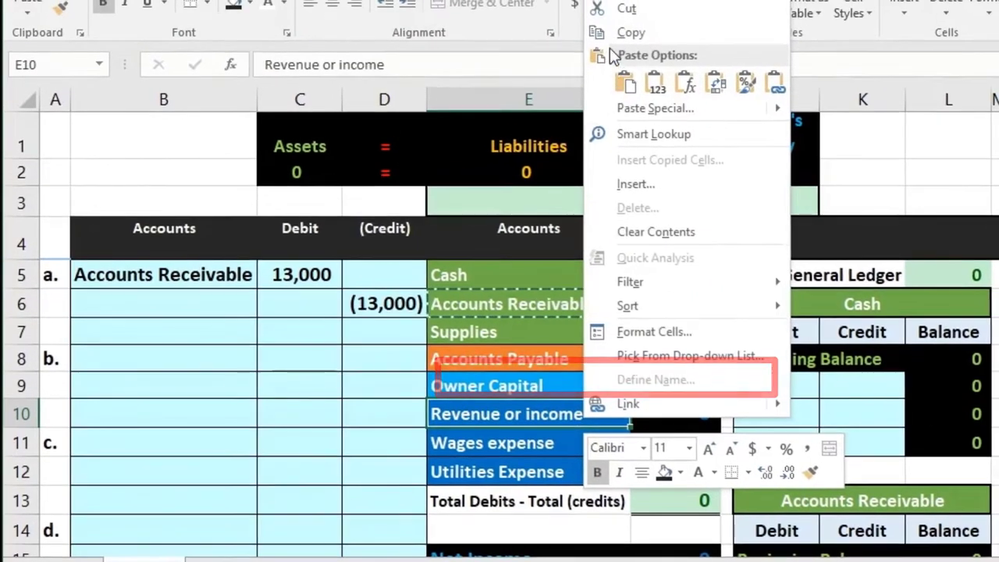
pyautogui.click(611, 41)
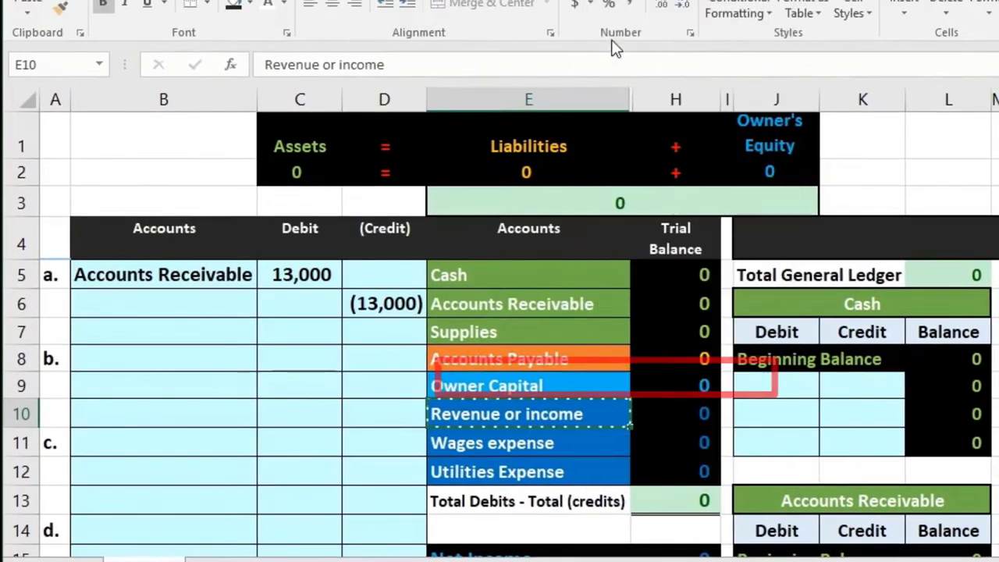
pyautogui.click(214, 298)
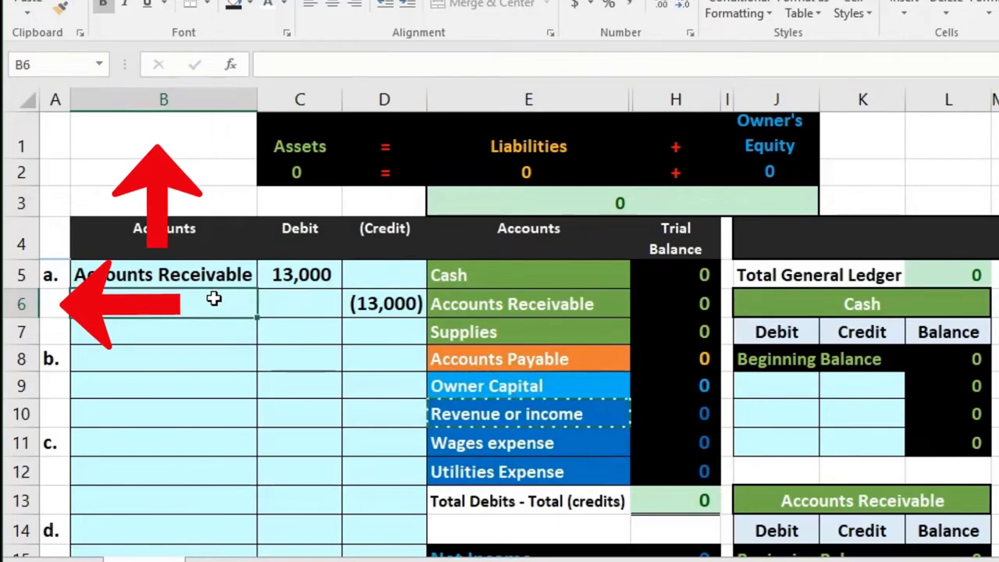
pyautogui.rightClick(214, 298)
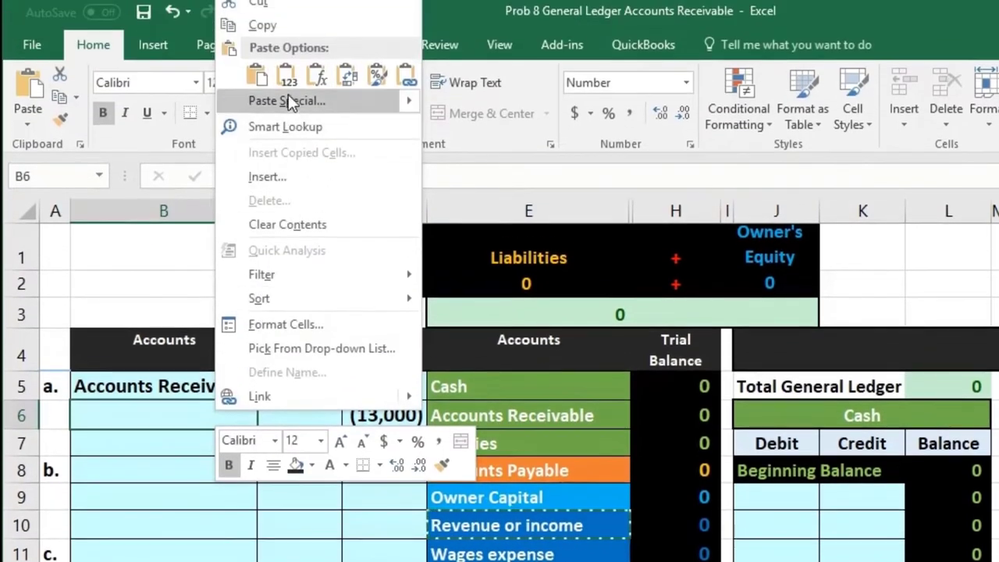
pyautogui.click(287, 76)
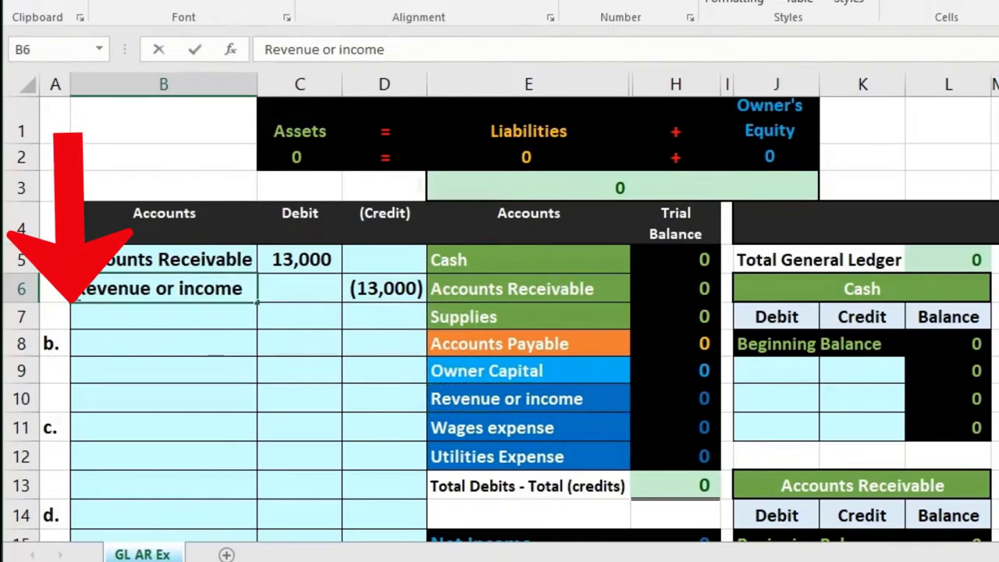
pyautogui.doubleClick(75, 289)
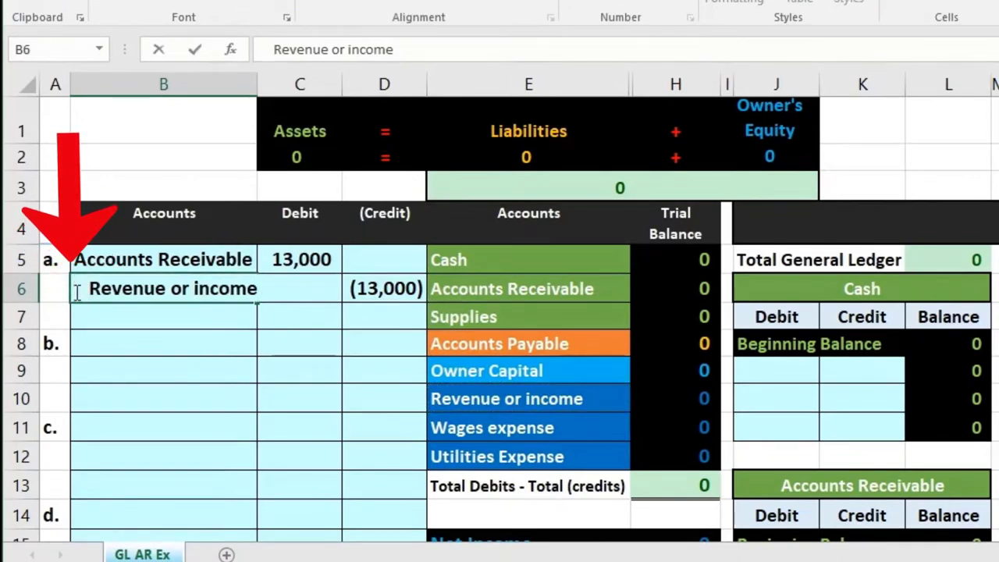
pyautogui.press('Return')
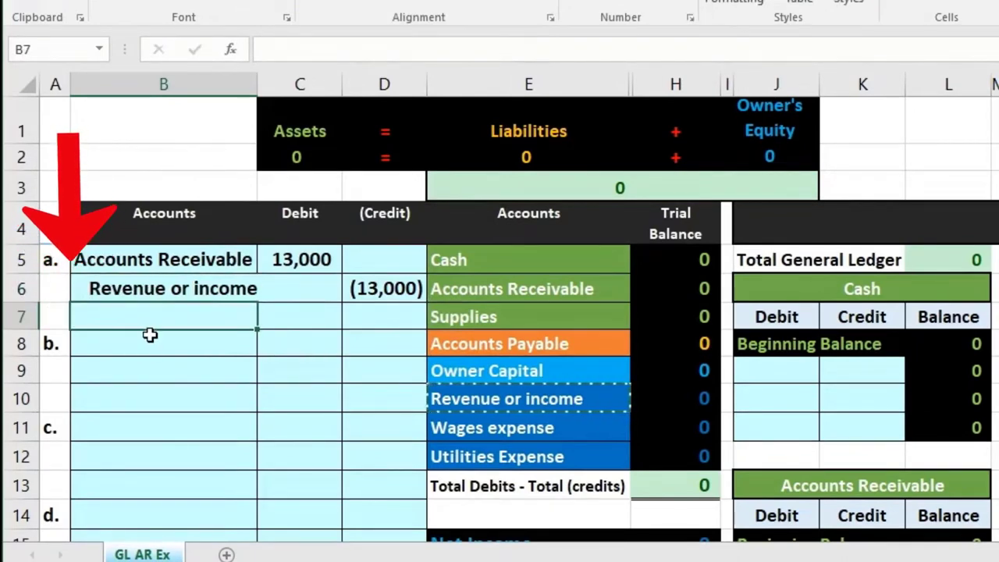
pyautogui.moveTo(157, 290); pyautogui.dragTo(356, 275)
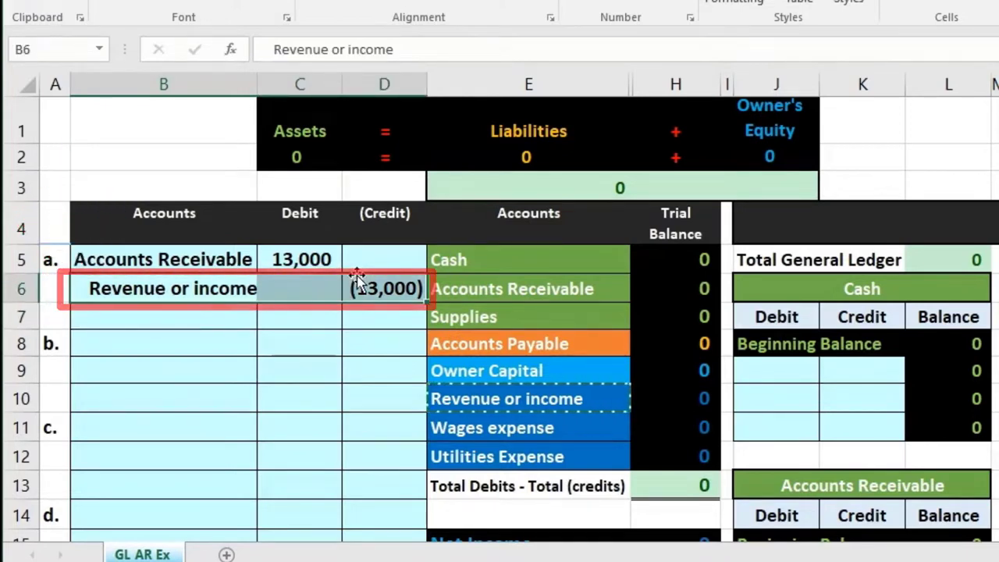
pyautogui.click(320, 260)
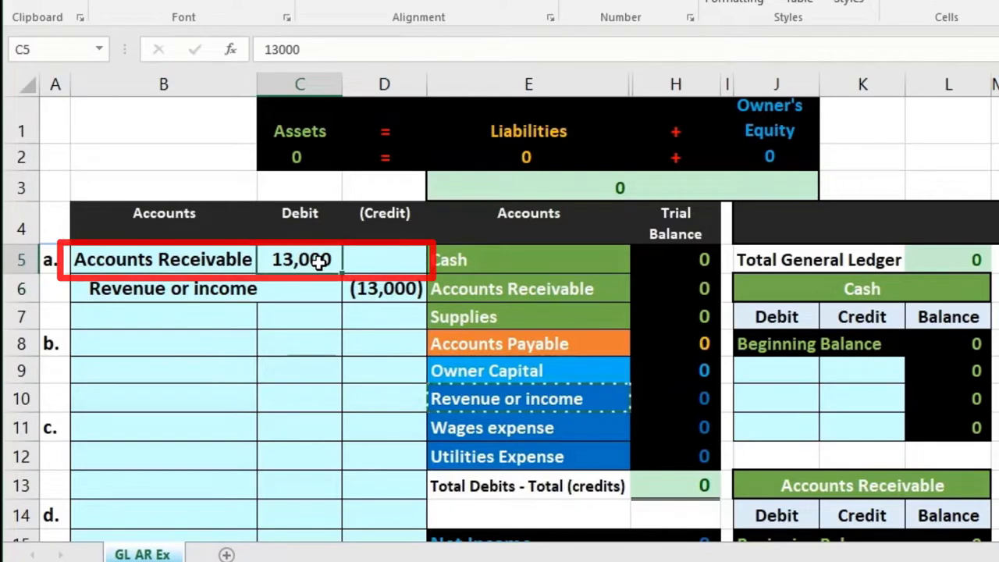
pyautogui.moveTo(222, 289); pyautogui.dragTo(363, 286)
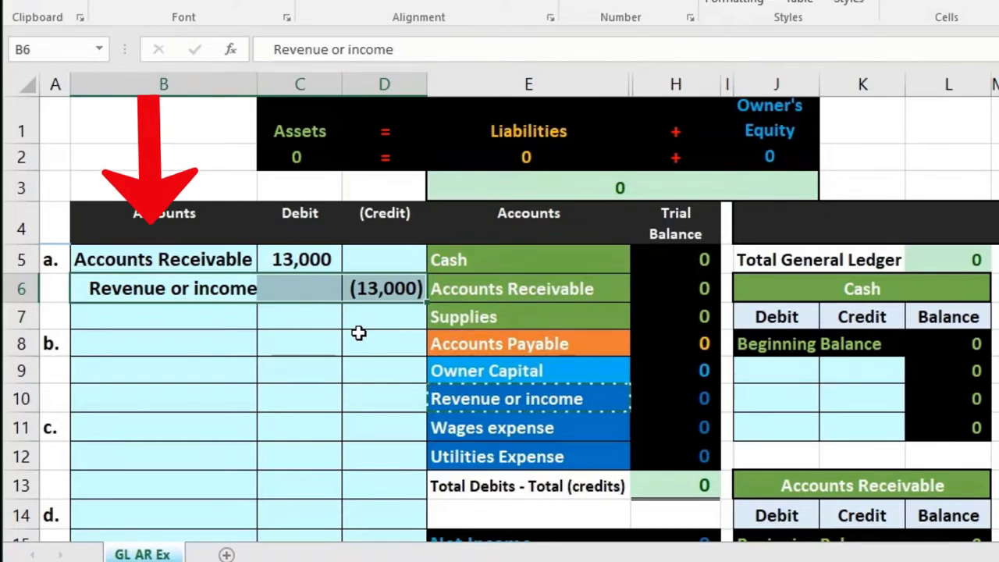
pyautogui.click(367, 290)
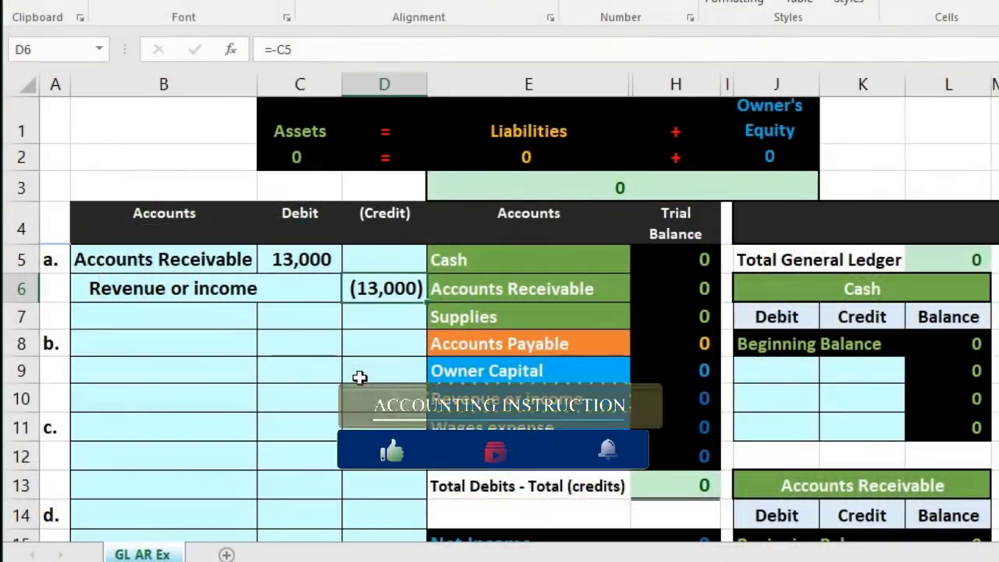
pyautogui.moveTo(143, 262); pyautogui.dragTo(375, 457)
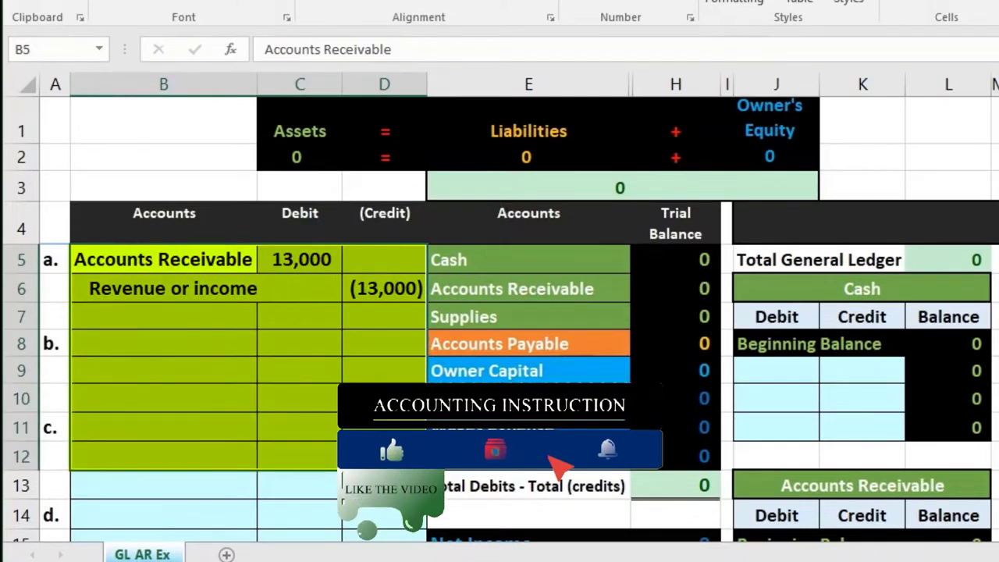
pyautogui.moveTo(192, 259)
pyautogui.mouseDown()
pyautogui.moveTo(311, 269)
pyautogui.moveTo(355, 287)
pyautogui.mouseUp()
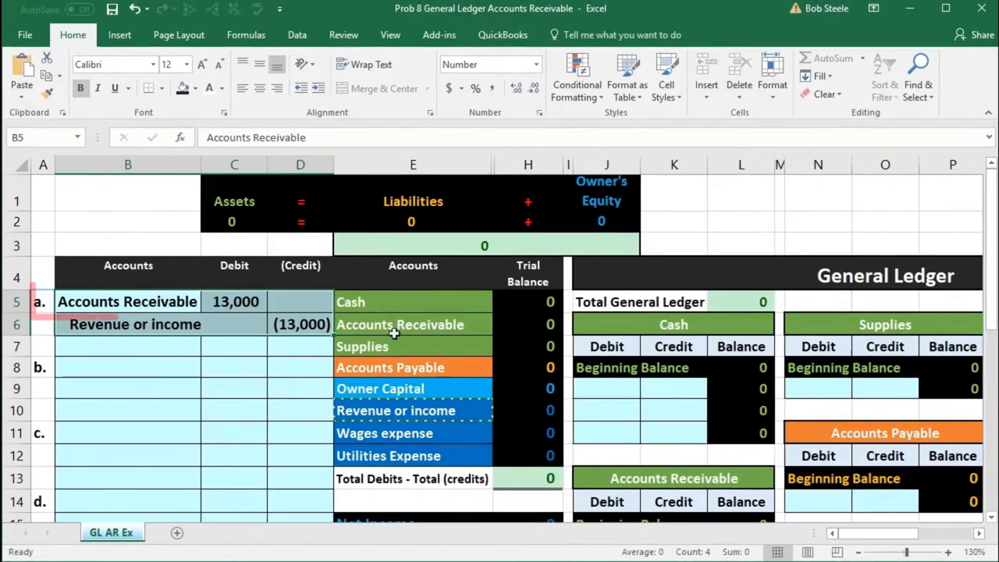
pyautogui.moveTo(169, 299); pyautogui.dragTo(226, 299)
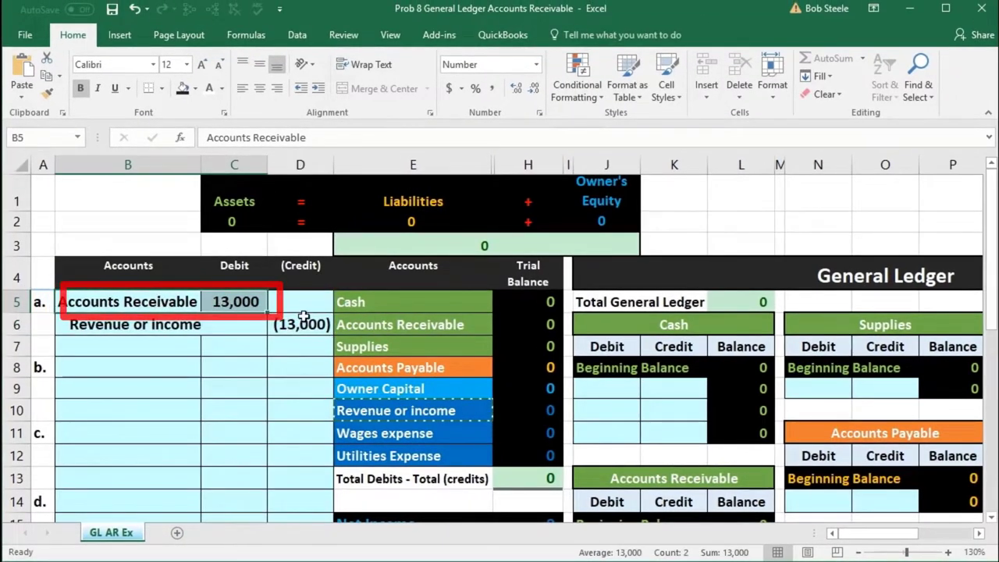
pyautogui.click(374, 320)
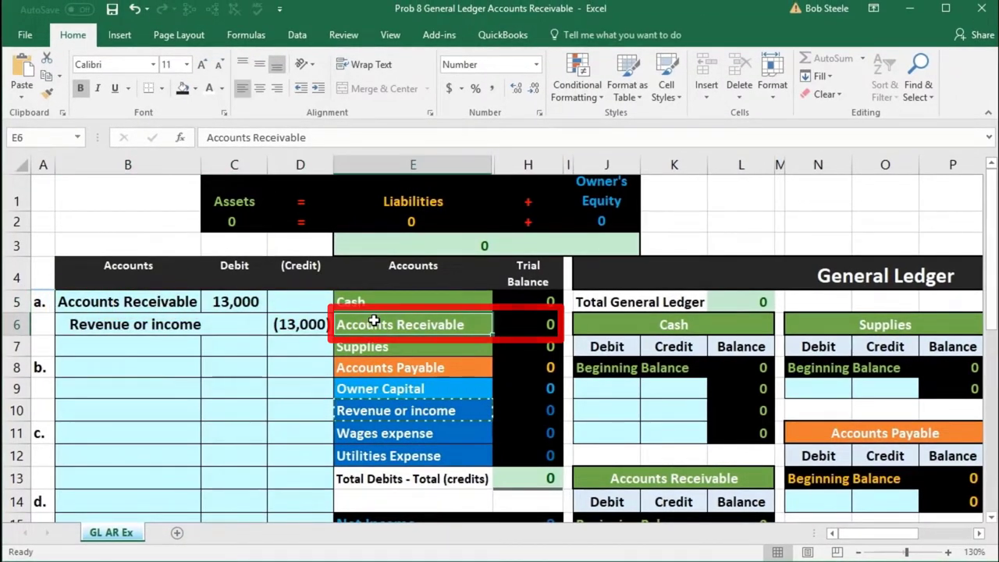
pyautogui.scroll(-1, 608, 346)
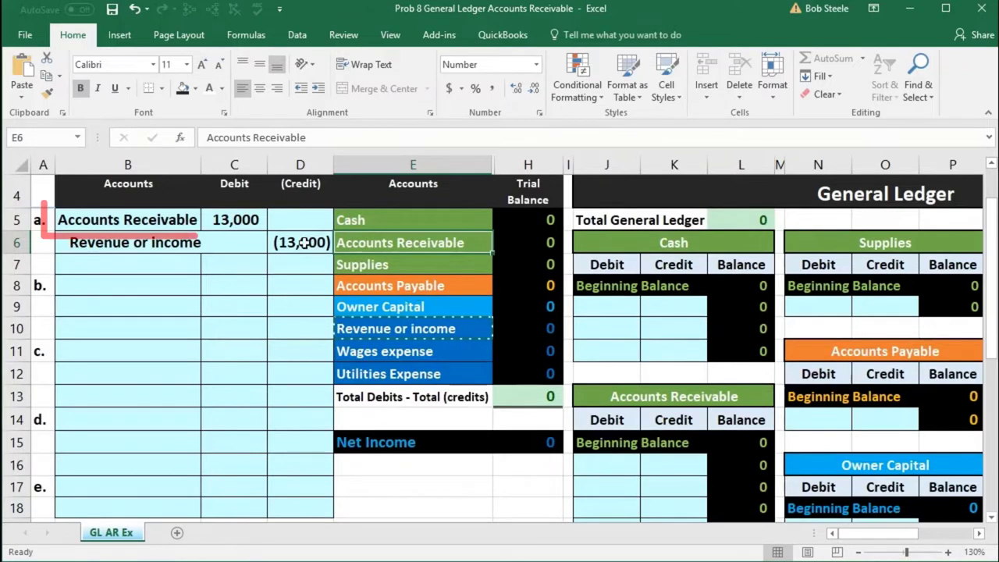
pyautogui.click(234, 219)
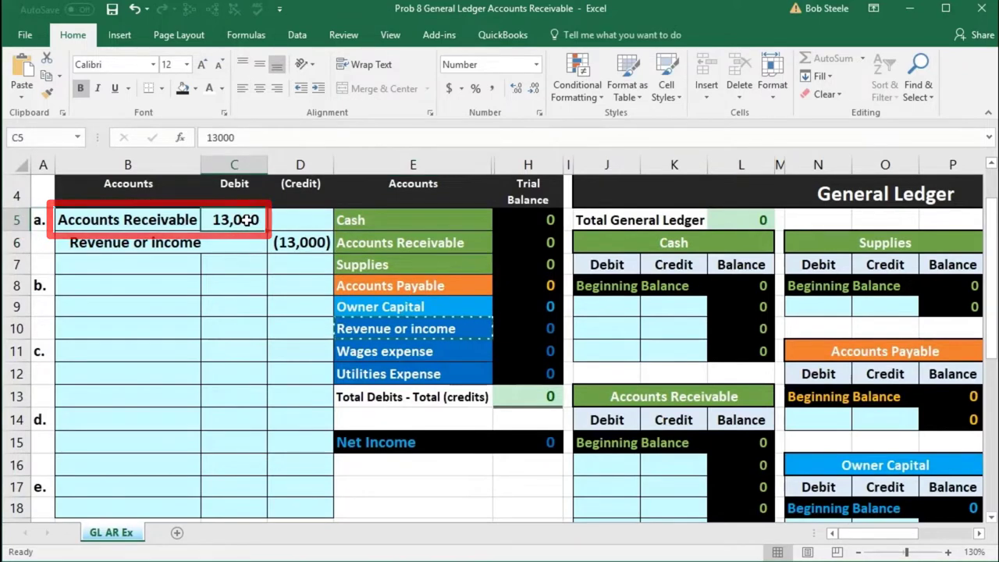
pyautogui.click(613, 396)
pyautogui.click(607, 475)
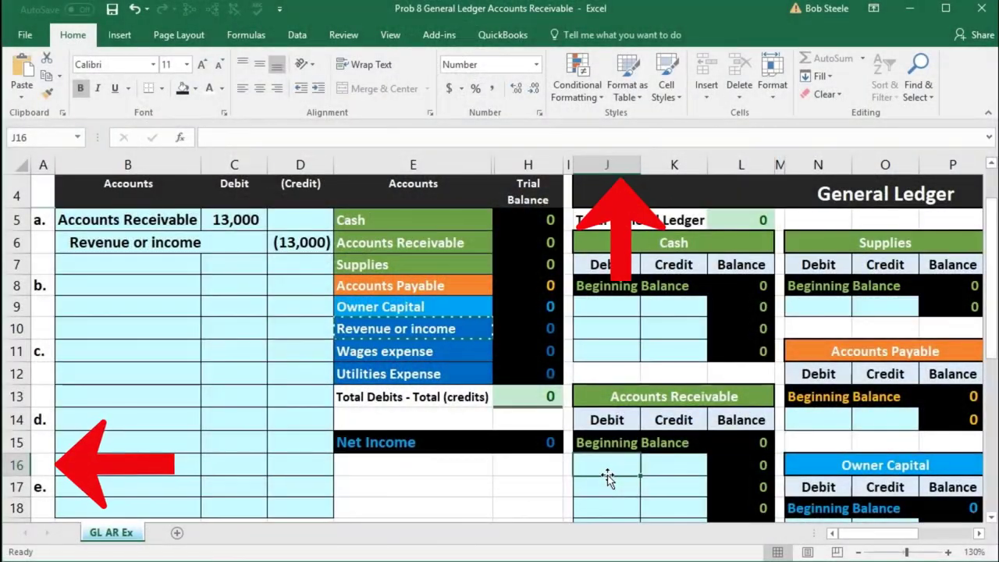
# Link J16 to C5 to post 13,000 to Accounts Receivable, then review the credit line and trial balance
pyautogui.write('=')
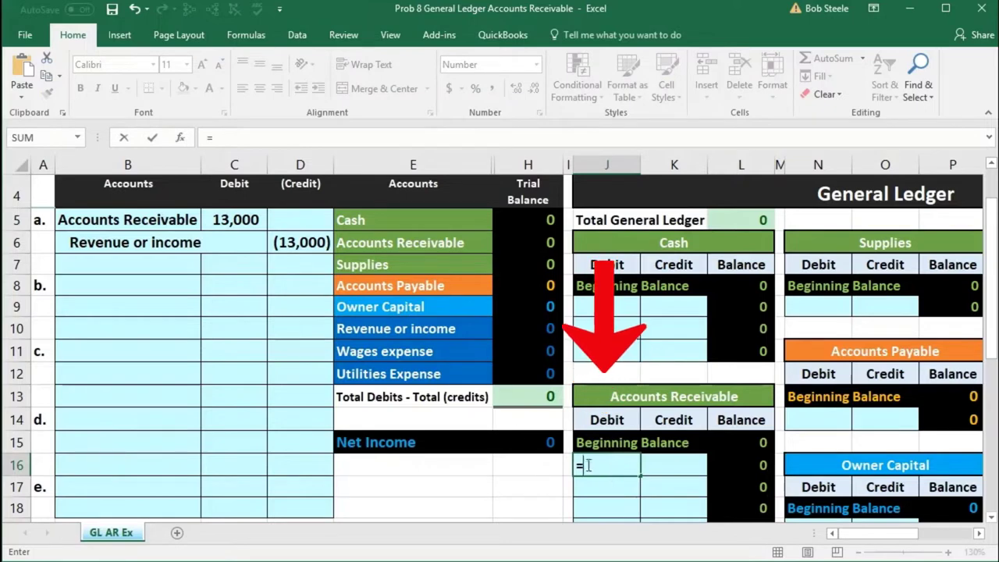
pyautogui.click(243, 221)
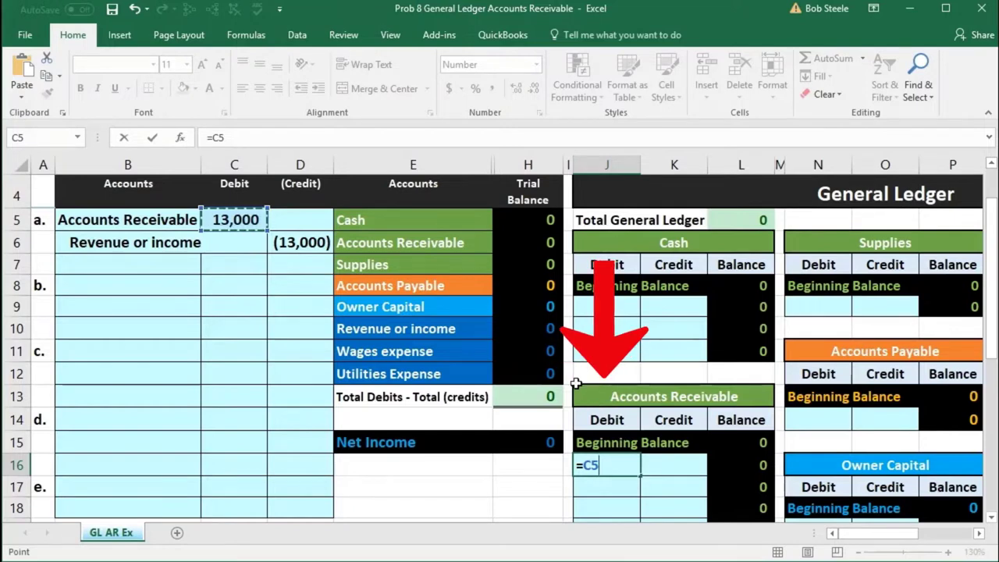
pyautogui.press('Return')
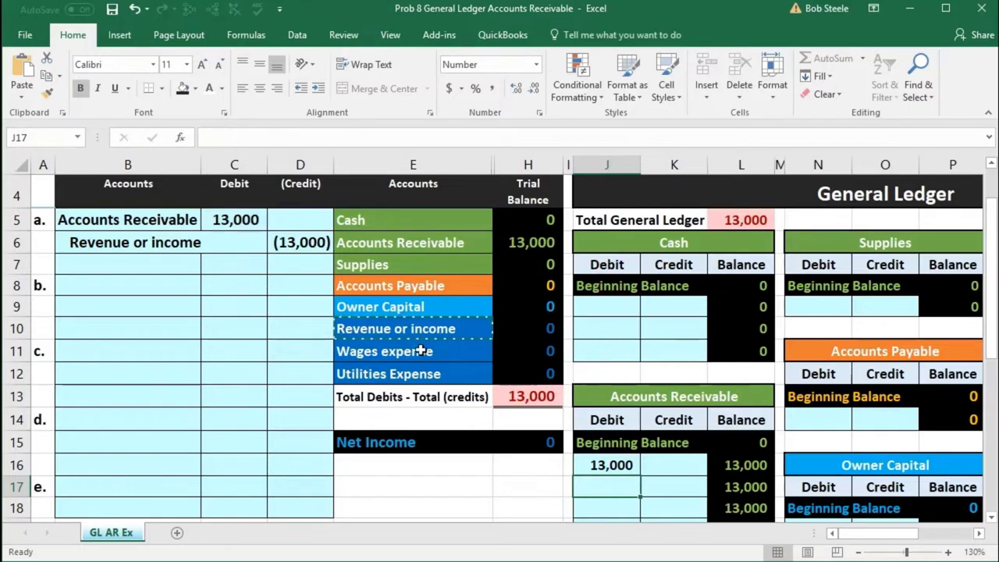
pyautogui.moveTo(141, 242); pyautogui.dragTo(281, 242)
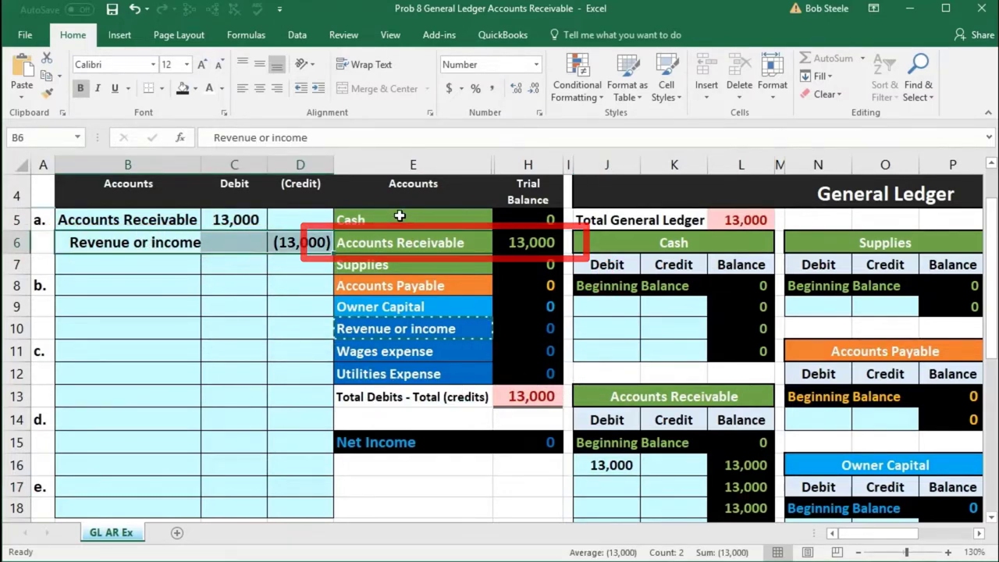
pyautogui.moveTo(399, 219)
pyautogui.mouseDown()
pyautogui.moveTo(402, 285)
pyautogui.moveTo(425, 327)
pyautogui.moveTo(448, 329)
pyautogui.mouseUp()
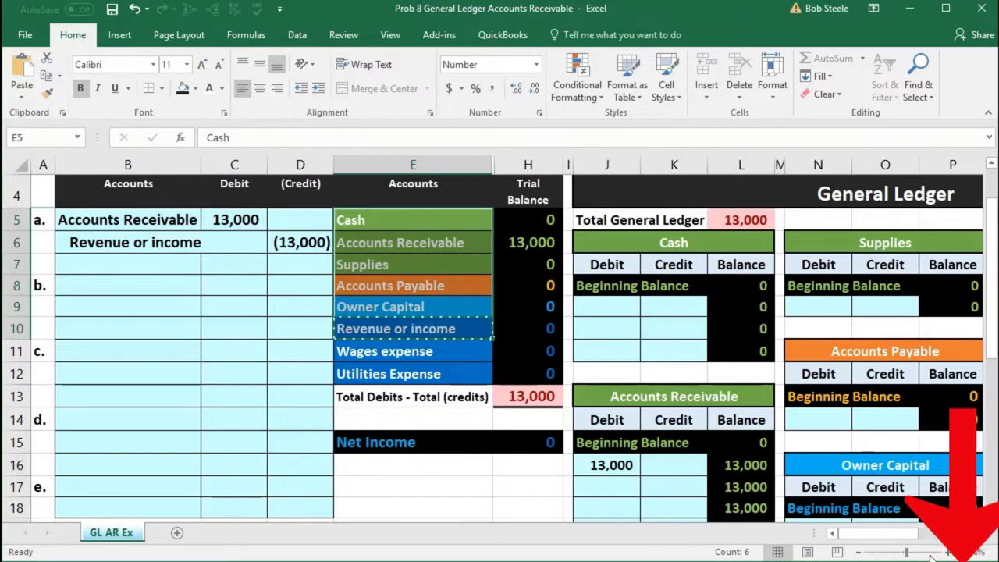
# Zoom out to 110% and check the (13,000) credit in D6 against the Revenue or income account
pyautogui.click(876, 552)
pyautogui.click(876, 552)
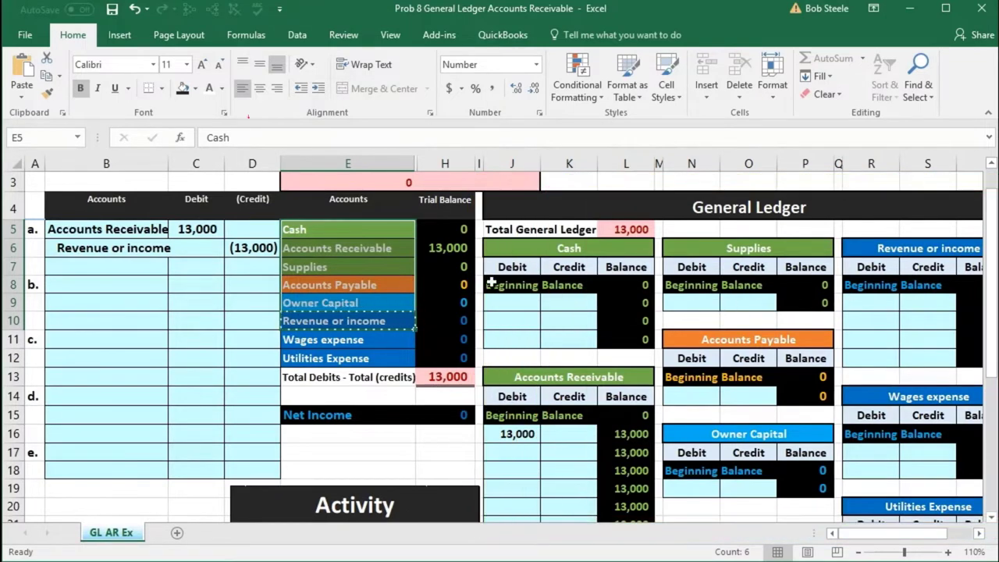
pyautogui.click(252, 248)
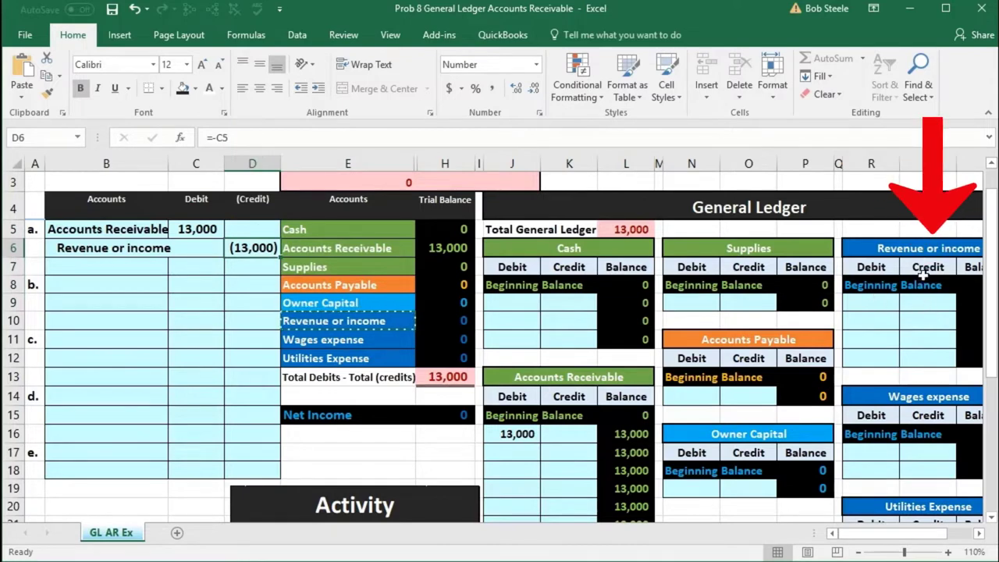
pyautogui.click(897, 250)
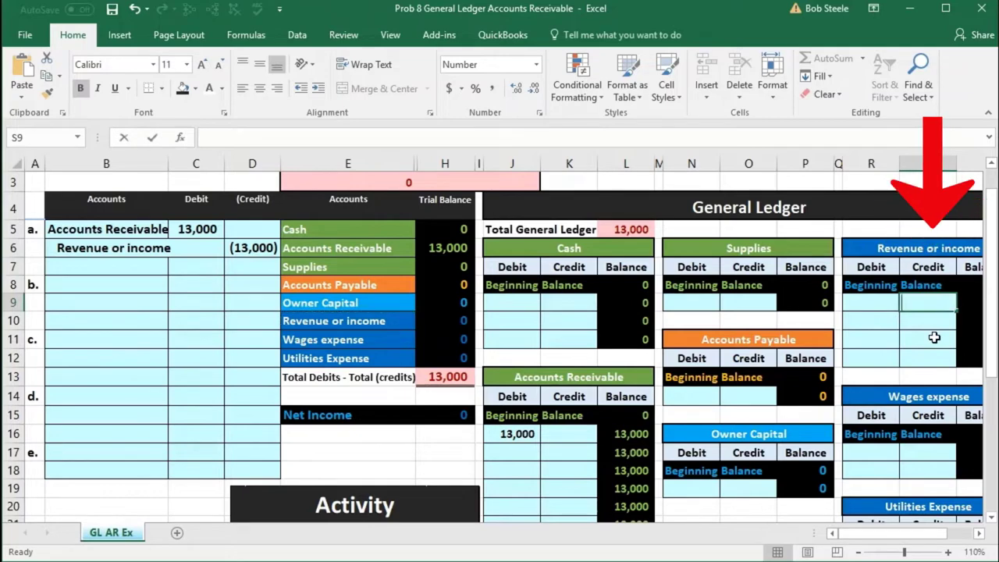
# Enter =D6 in S9 to post the (13,000) credit to the Revenue or income ledger
pyautogui.write('=')
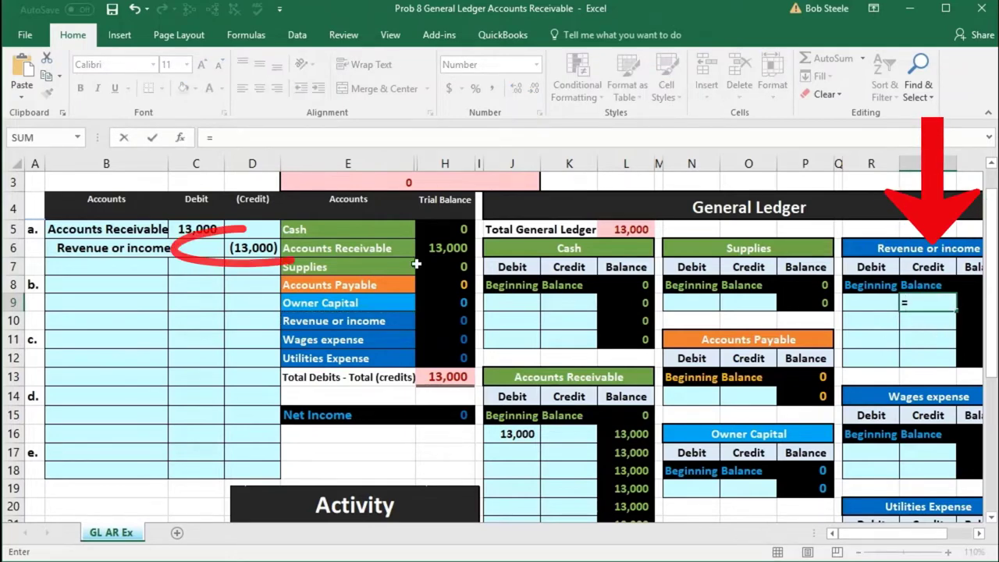
pyautogui.click(257, 249)
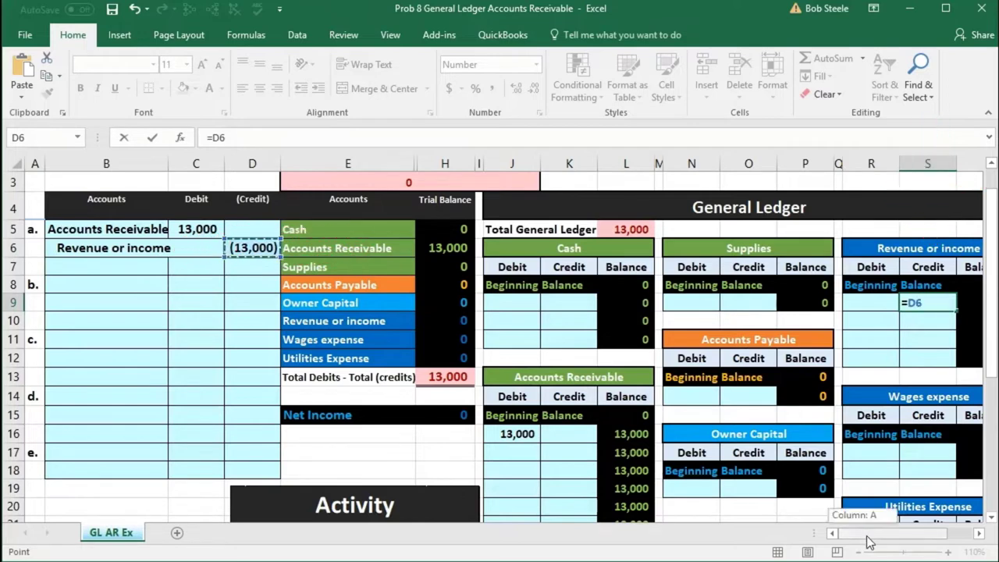
pyautogui.moveTo(869, 542); pyautogui.dragTo(872, 512)
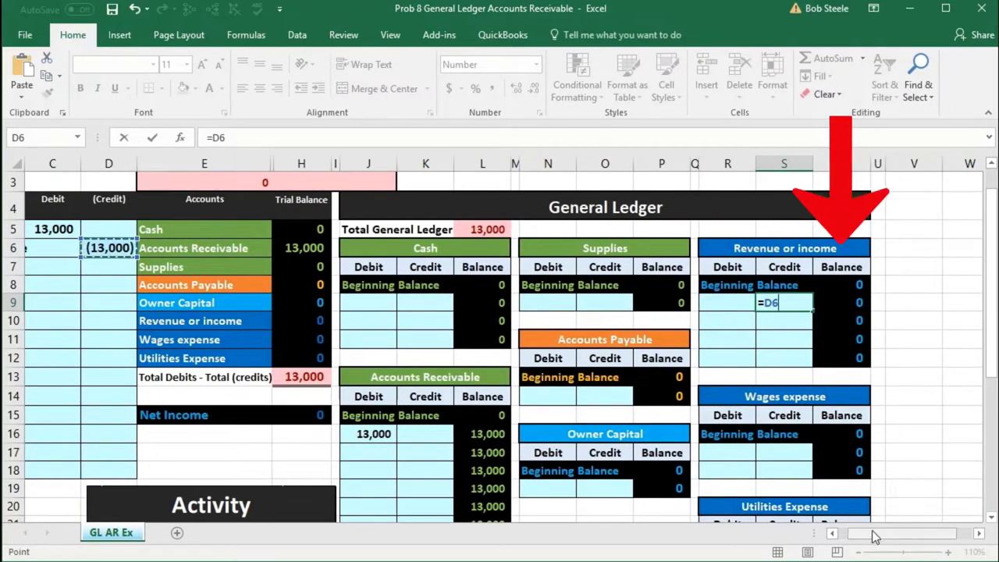
pyautogui.moveTo(874, 538); pyautogui.dragTo(825, 512)
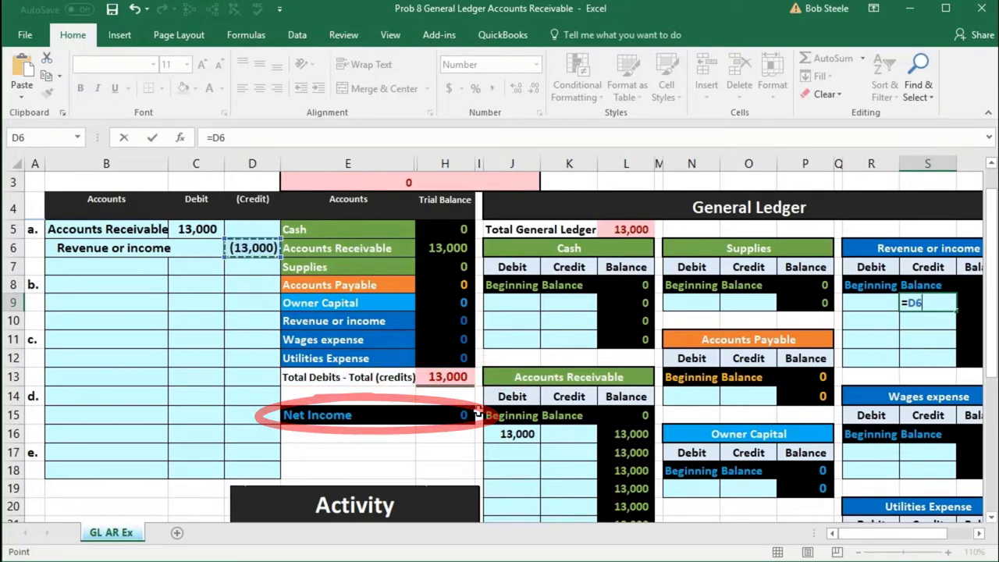
pyautogui.press('Return')
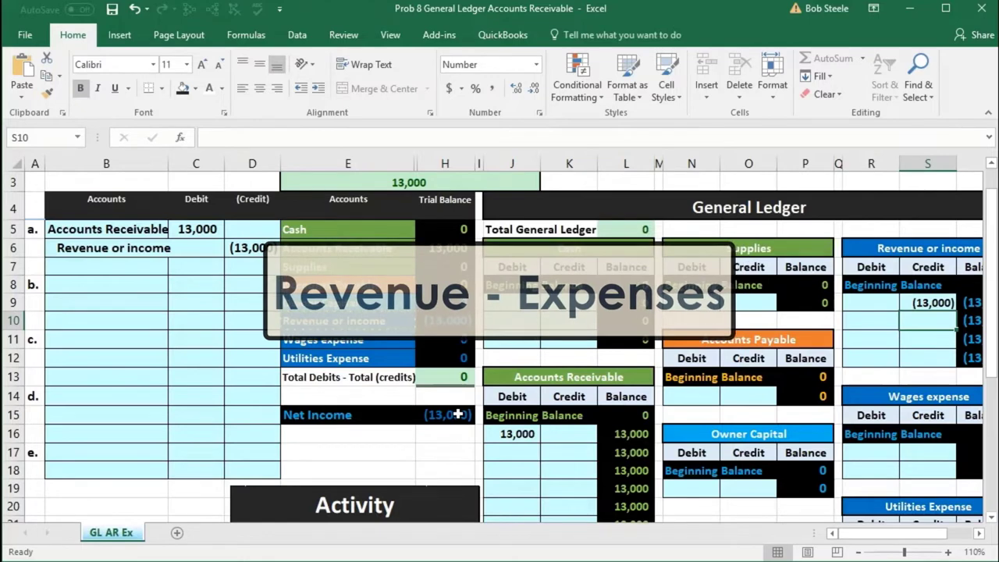
pyautogui.click(446, 321)
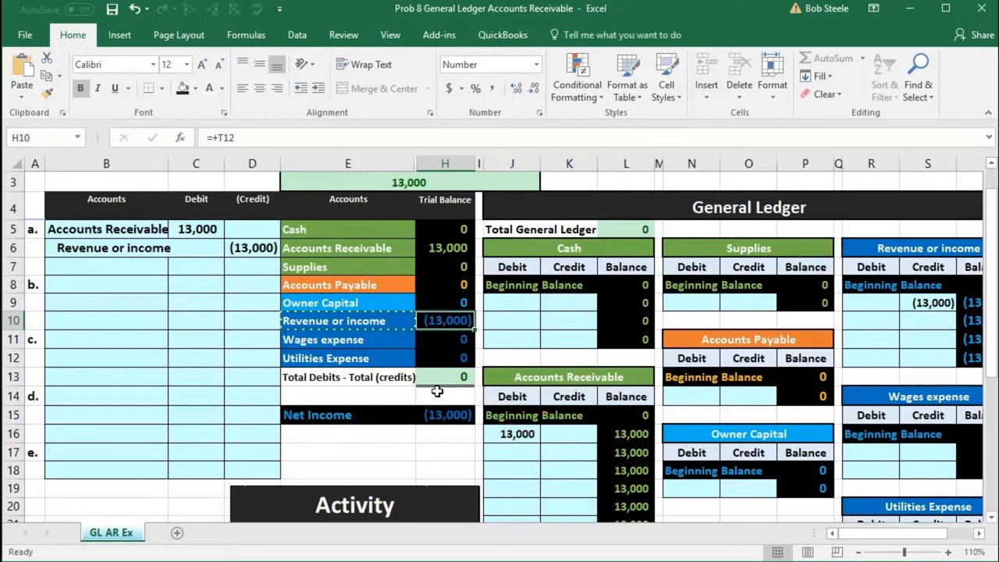
pyautogui.click(441, 408)
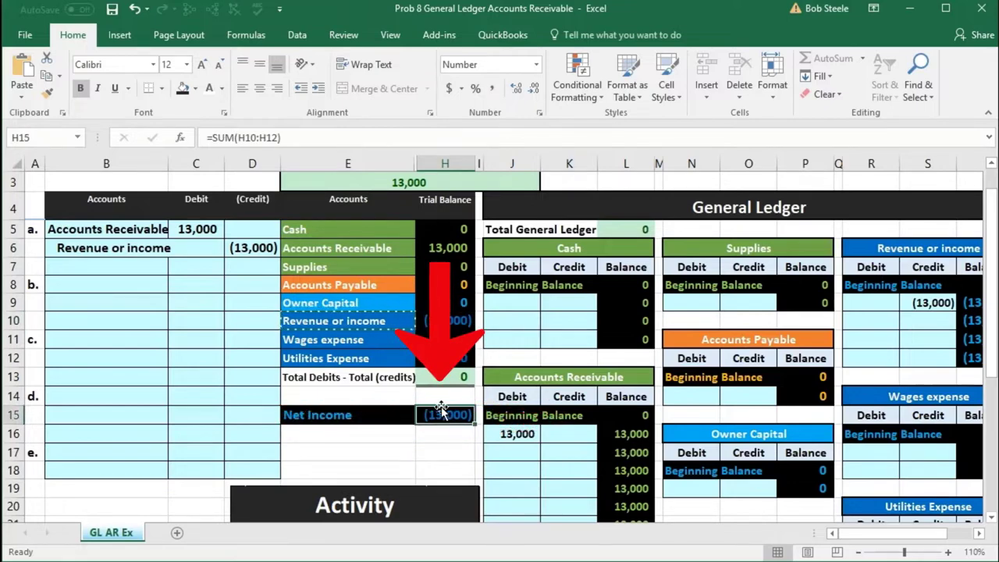
pyautogui.scroll(-2, 441, 407)
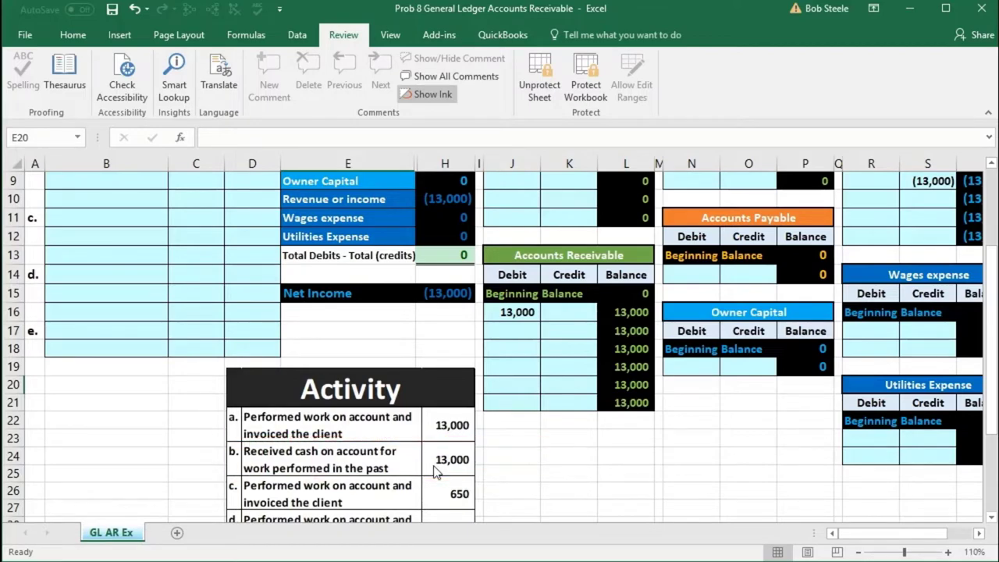
# Copy the Cash account name from trial balance cell E5
pyautogui.scroll(3, 436, 468)
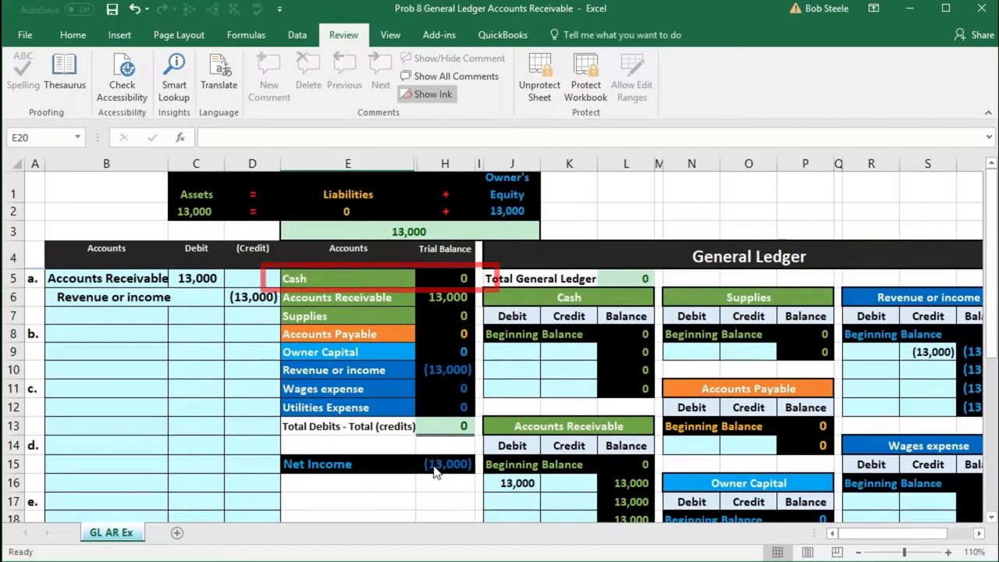
pyautogui.scroll(-3, 436, 469)
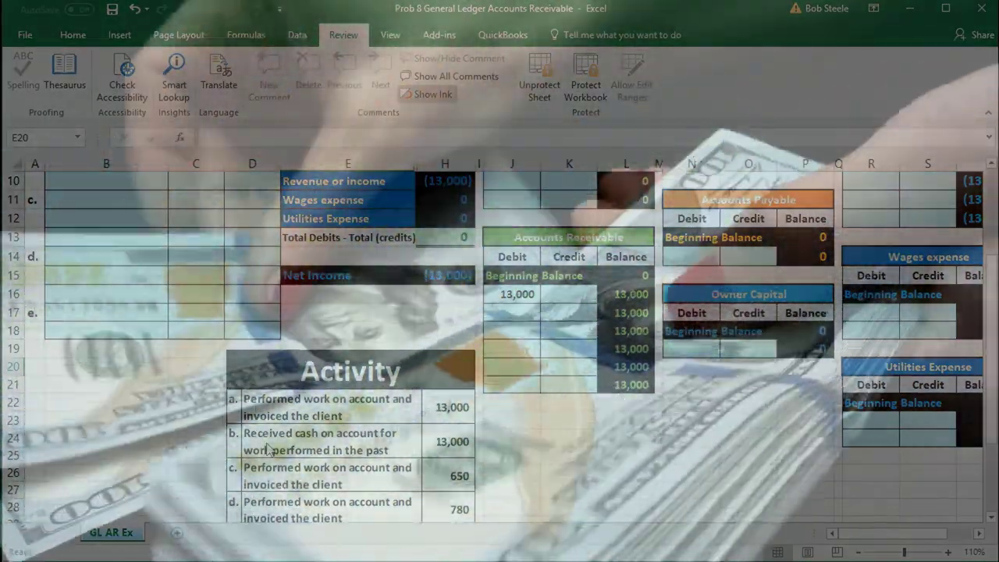
pyautogui.scroll(3, 267, 448)
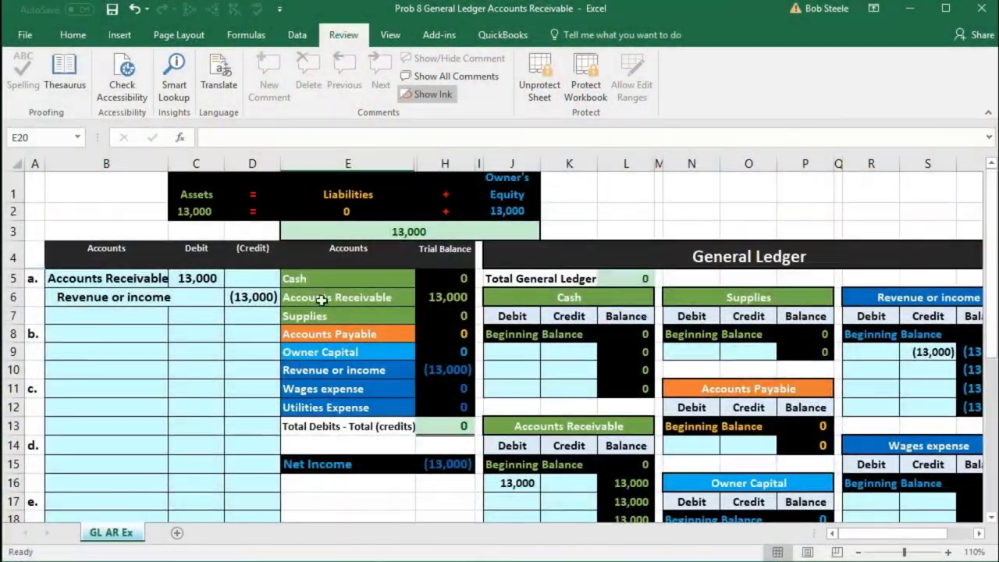
pyautogui.click(323, 276)
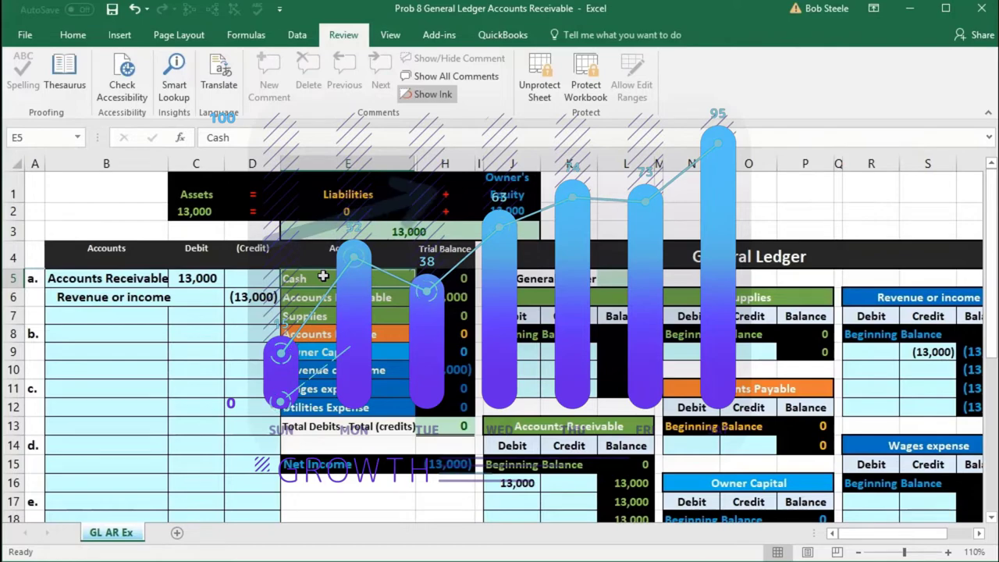
pyautogui.rightClick(323, 278)
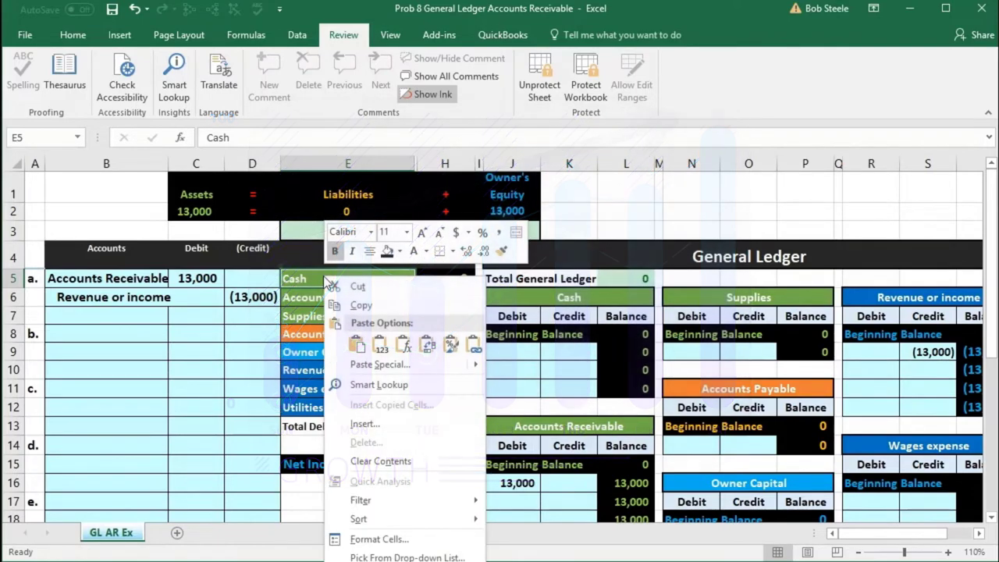
pyautogui.click(359, 305)
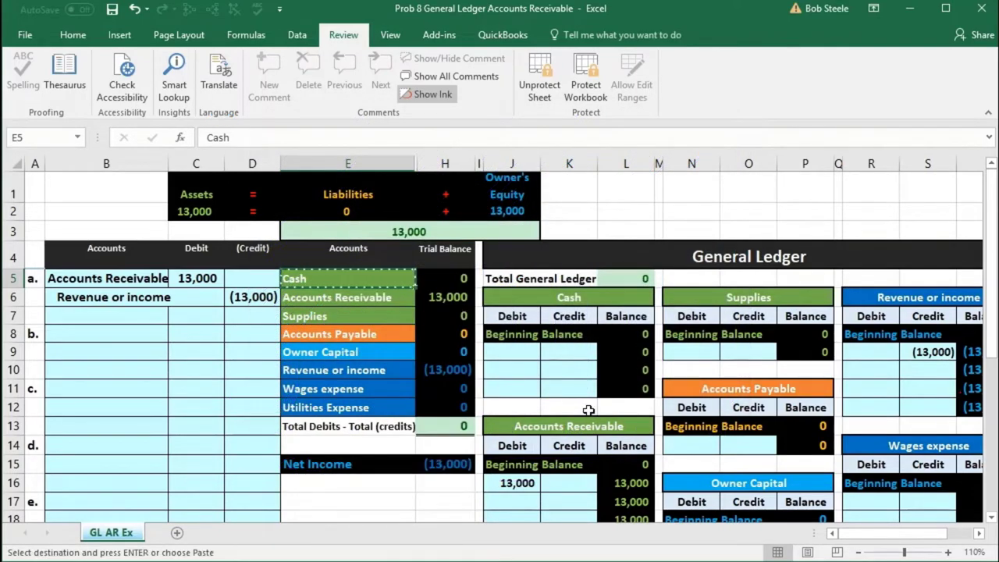
# Zoom to 130% and paste Cash as a plain value into B8 for entry b
pyautogui.click(949, 553)
pyautogui.click(950, 553)
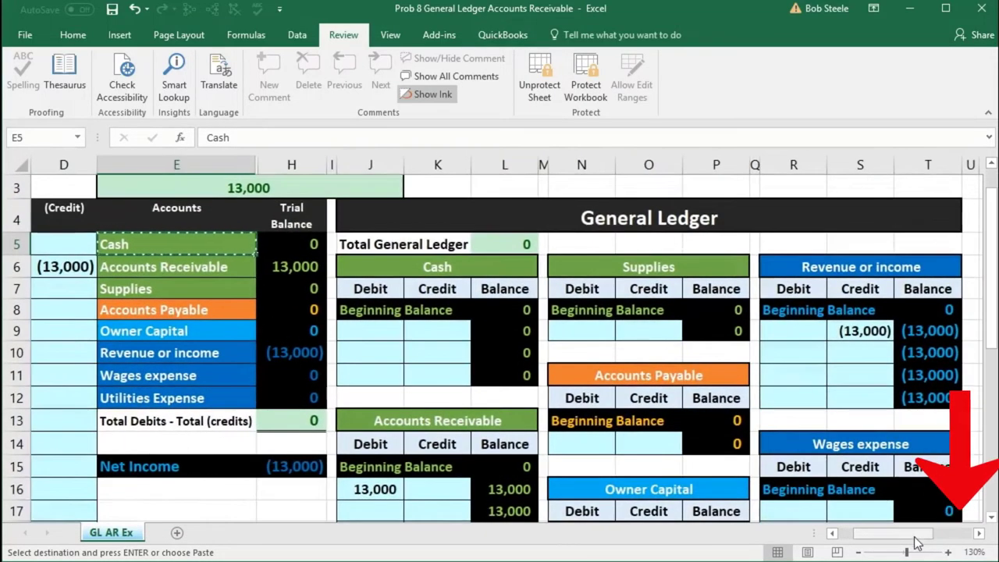
pyautogui.moveTo(898, 534); pyautogui.dragTo(875, 553)
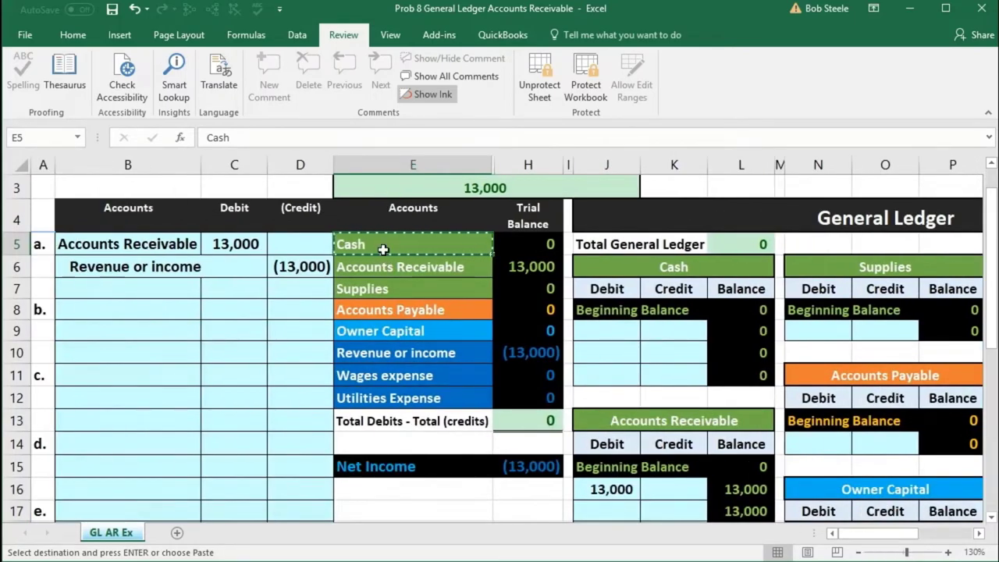
pyautogui.click(146, 310)
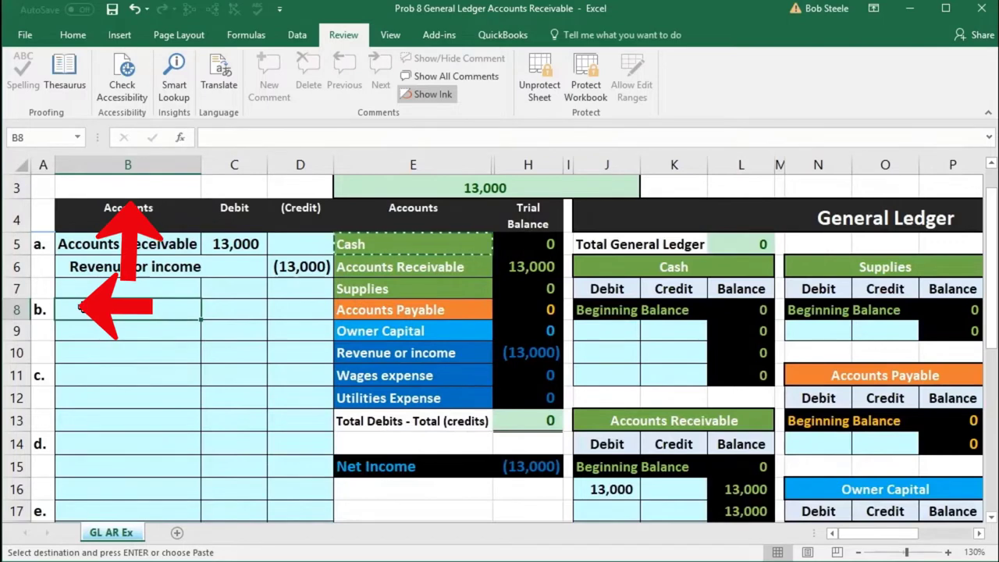
pyautogui.rightClick(81, 307)
pyautogui.click(140, 376)
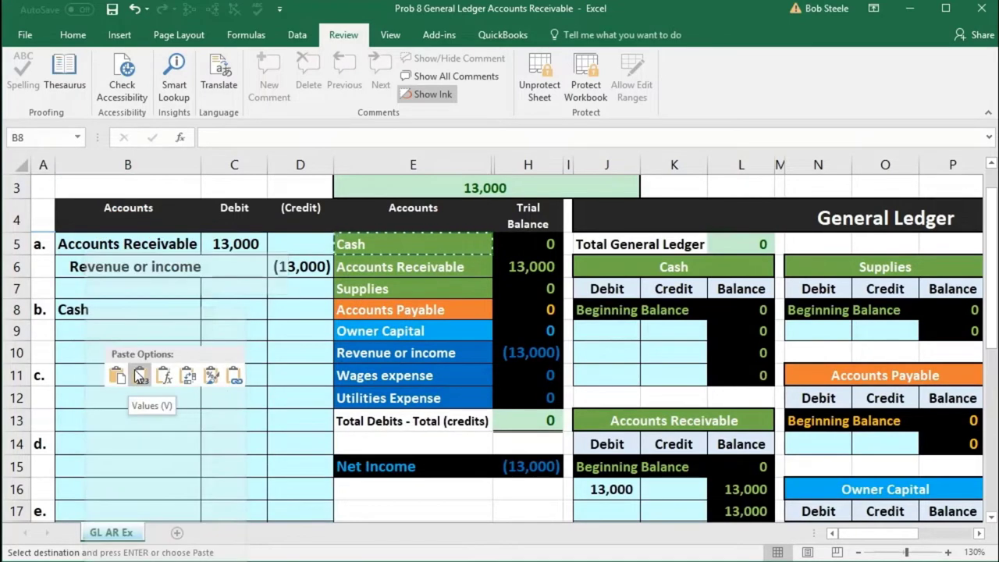
# Enter the 13,000 Cash debit in C8 and start the =-C8 credit formula in D9
pyautogui.click(224, 312)
pyautogui.scroll(-2, 225, 313)
pyautogui.scroll(2, 225, 312)
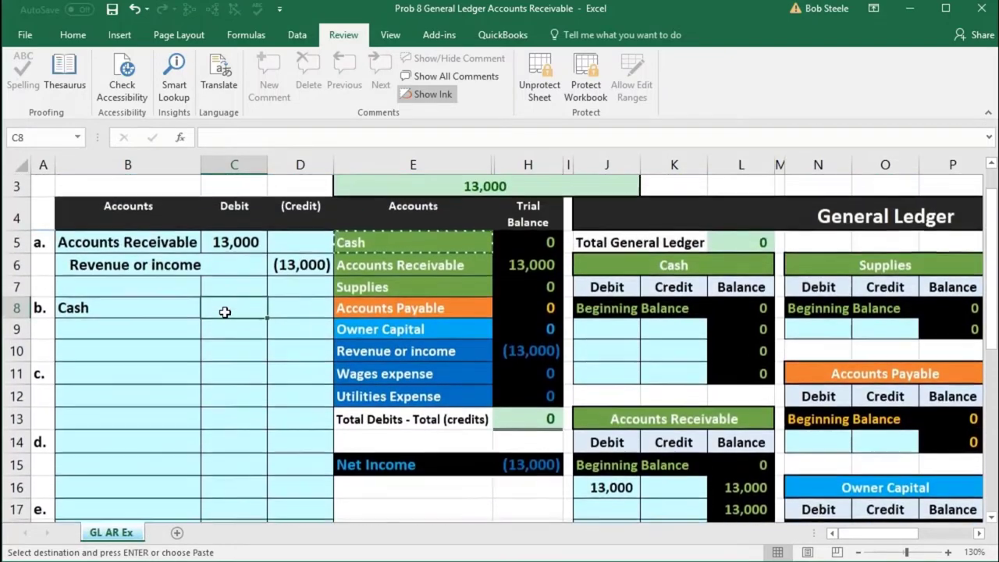
pyautogui.write('13000')
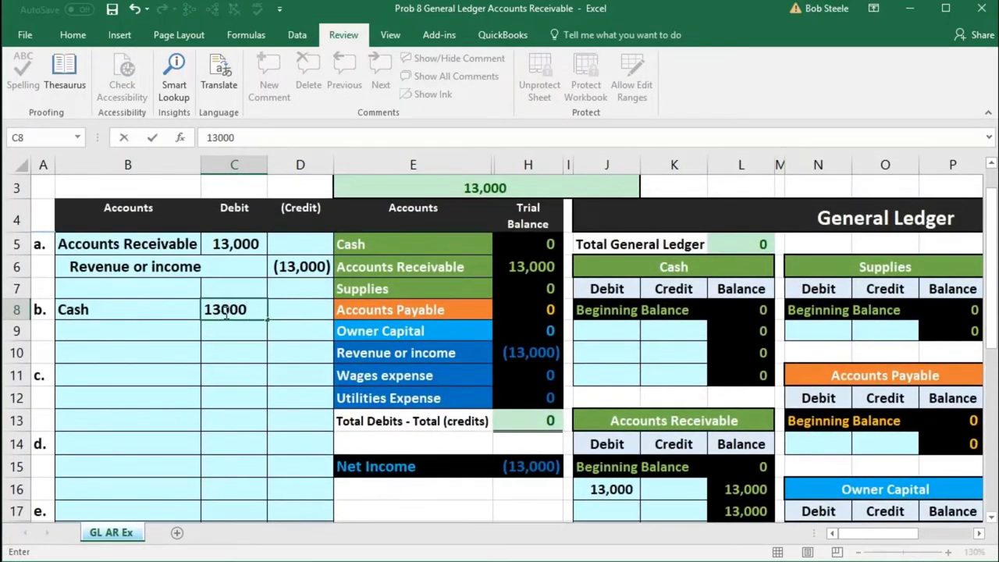
pyautogui.press('Return')
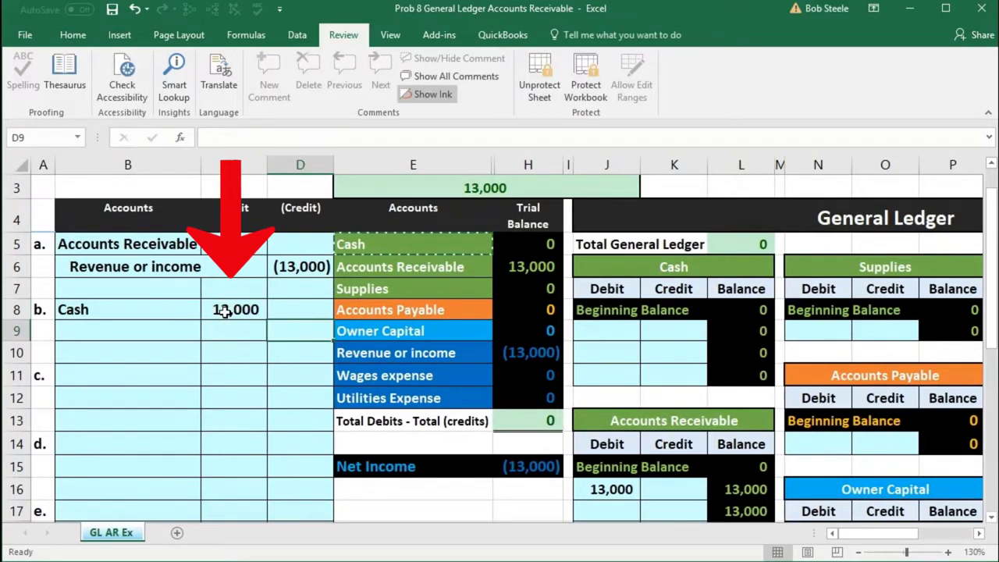
pyautogui.write('-')
pyautogui.click(224, 311)
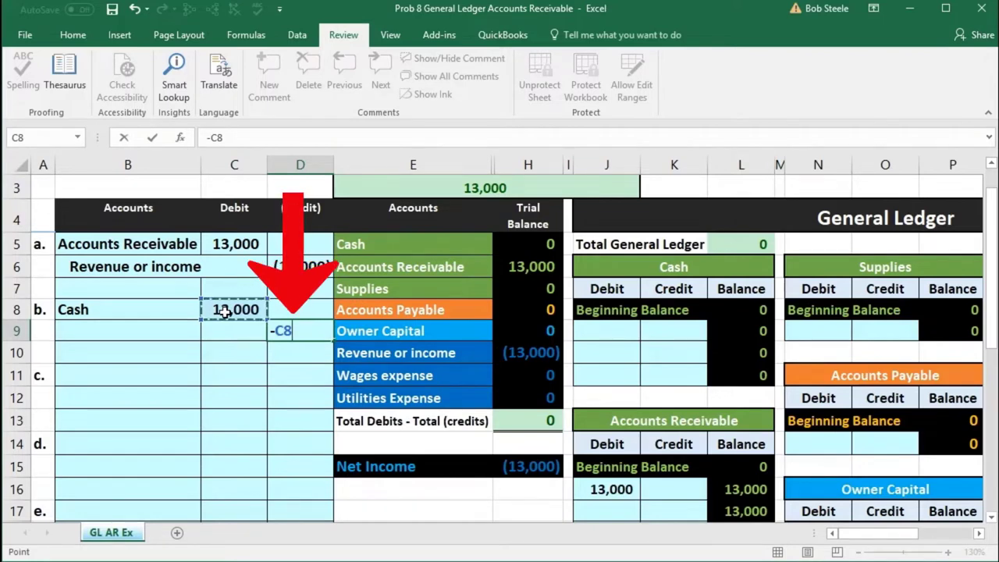
# Commit =-C8 in D9 for a (13,000) credit, then compare with entry a's D6, E6 and H6
pyautogui.press('Return')
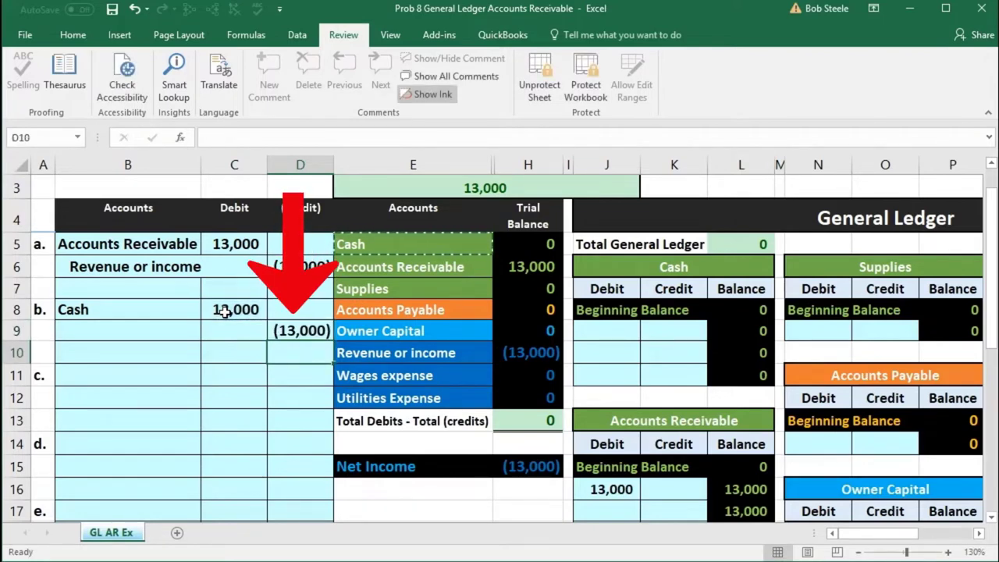
pyautogui.click(164, 331)
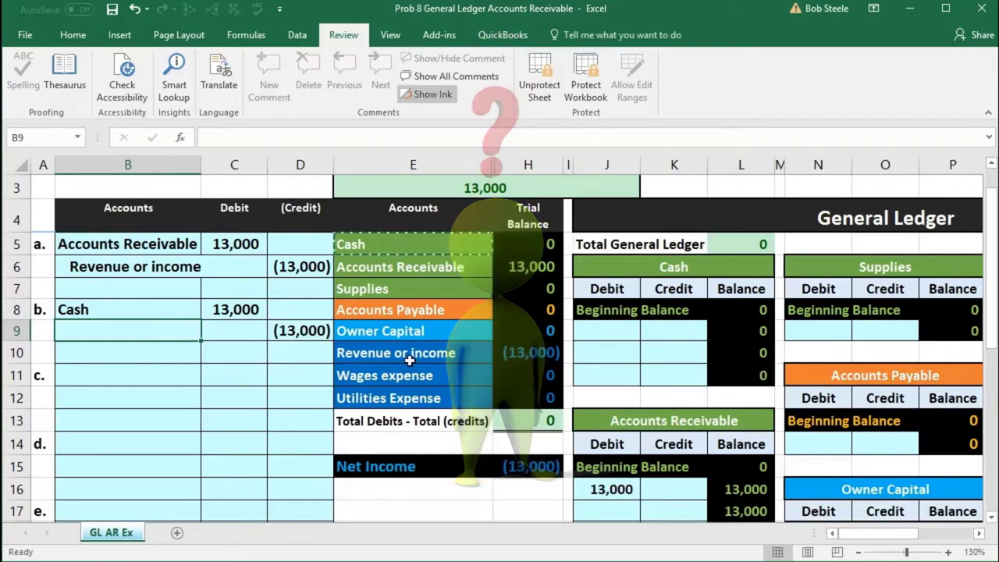
pyautogui.click(309, 261)
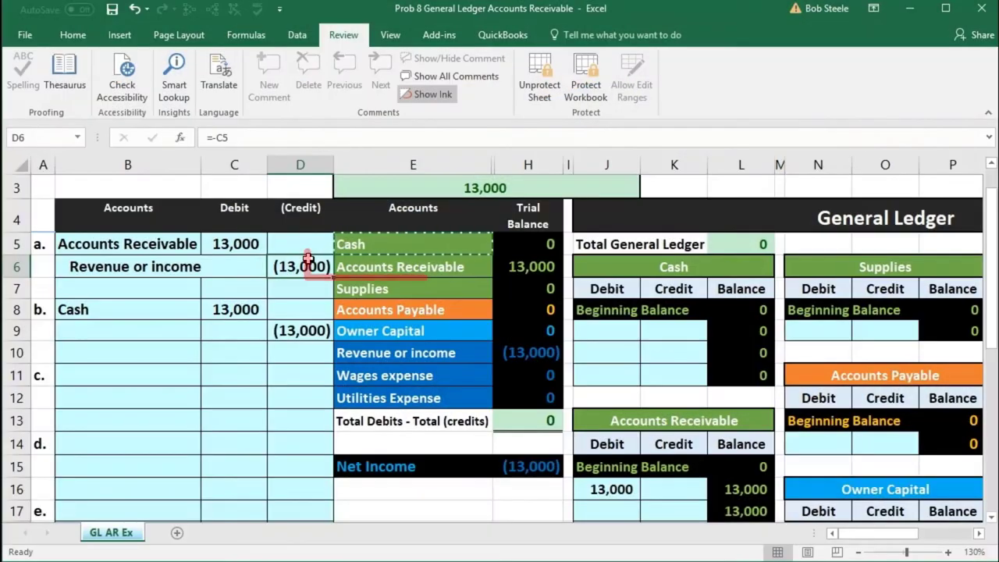
pyautogui.click(384, 267)
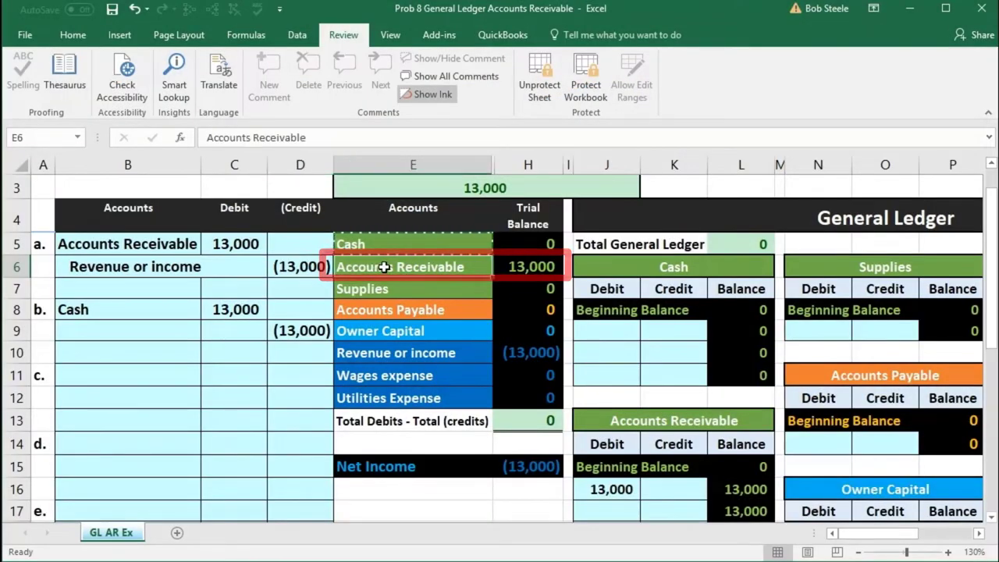
pyautogui.click(512, 267)
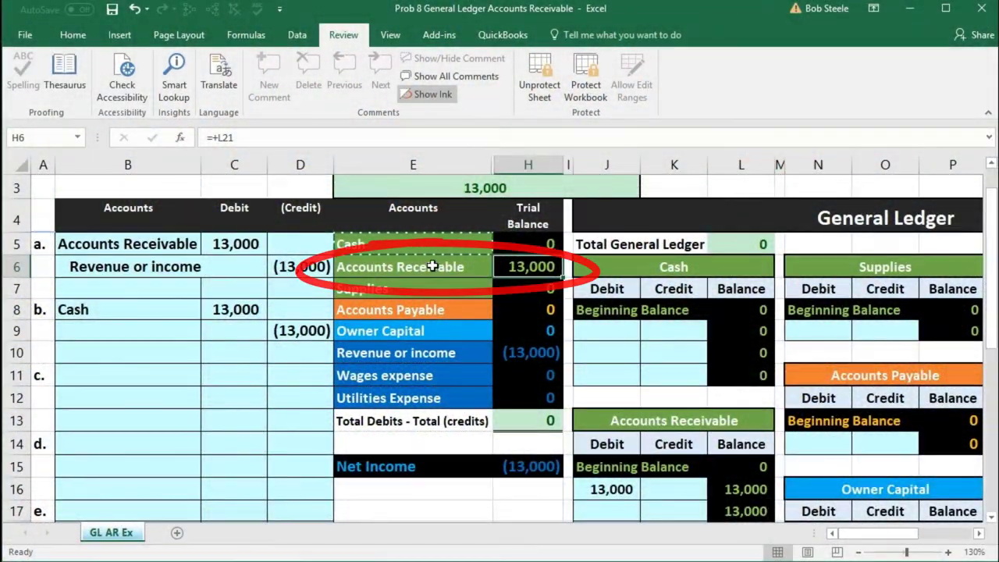
# Paste Accounts Receivable as a value into B9 and indent it with leading spaces
pyautogui.click(432, 266)
pyautogui.rightClick(434, 267)
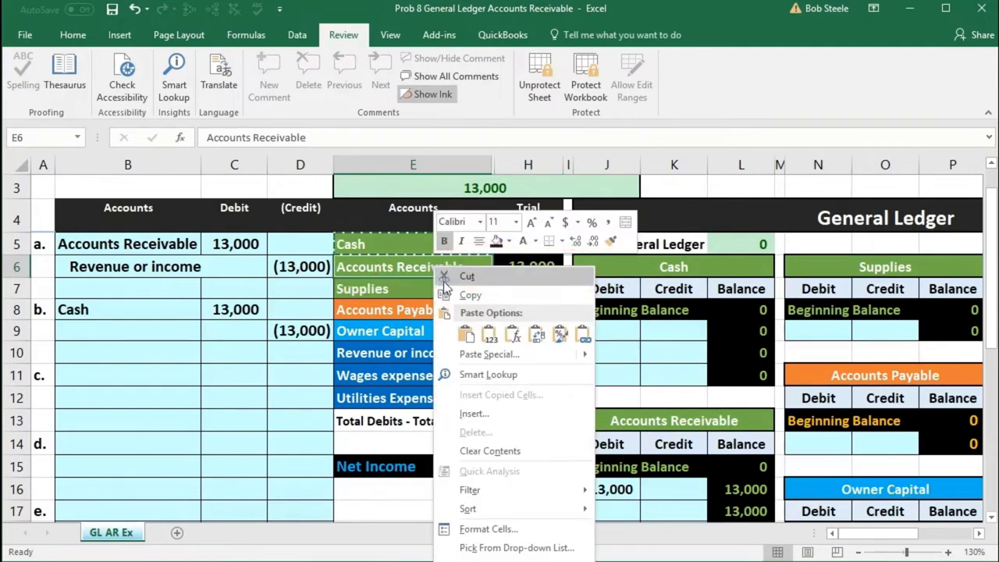
pyautogui.click(443, 290)
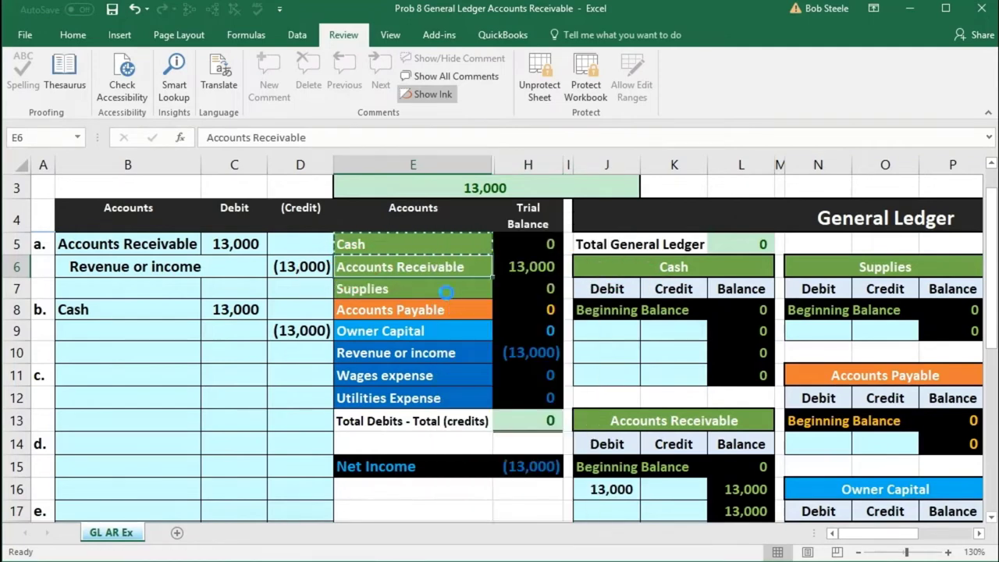
pyautogui.click(158, 330)
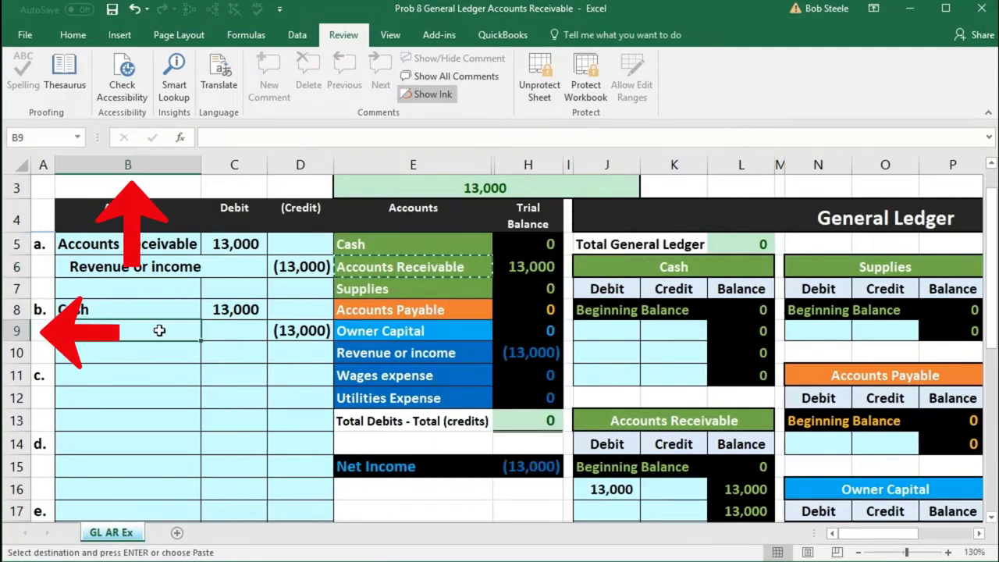
pyautogui.rightClick(159, 330)
pyautogui.click(216, 70)
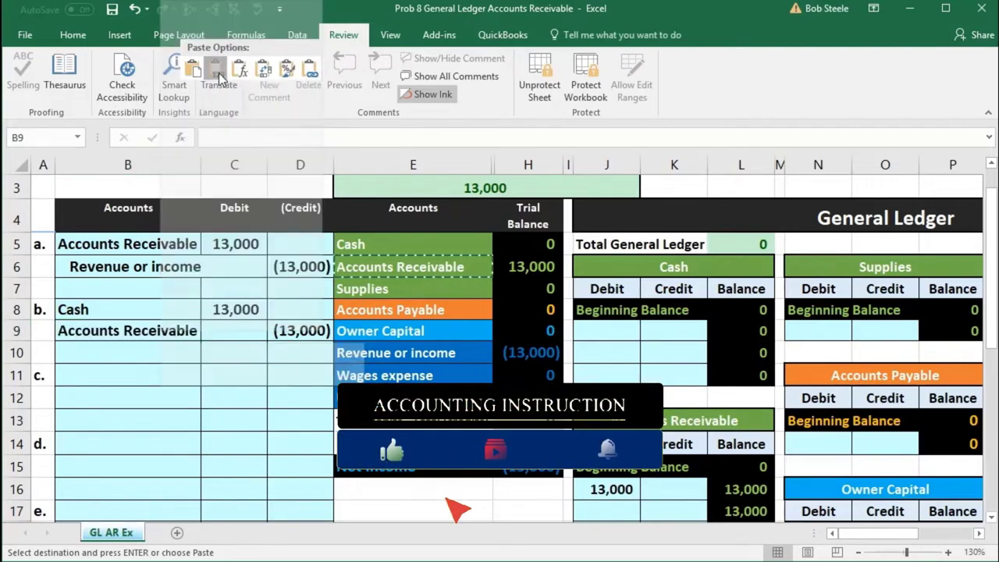
pyautogui.doubleClick(61, 333)
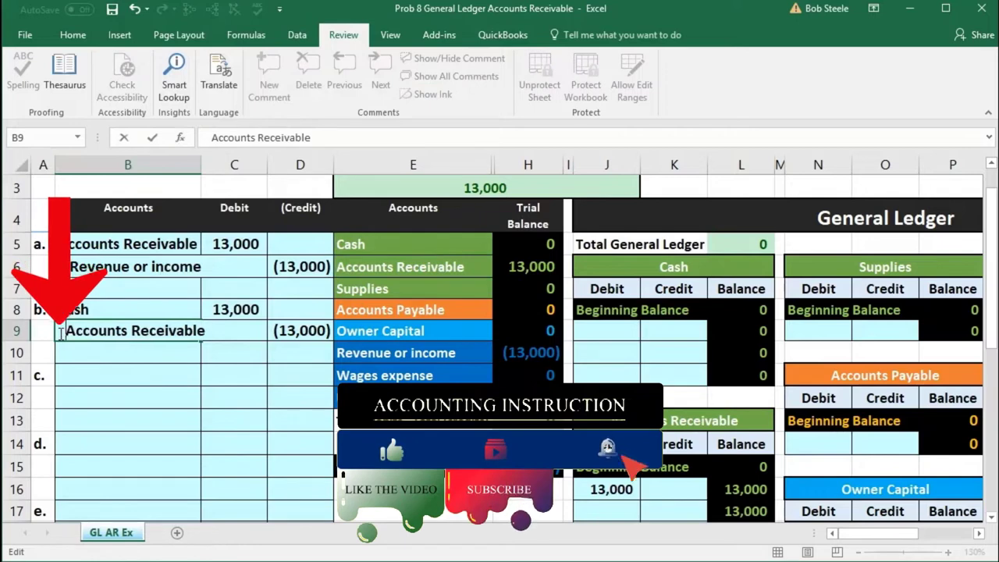
pyautogui.press('Return')
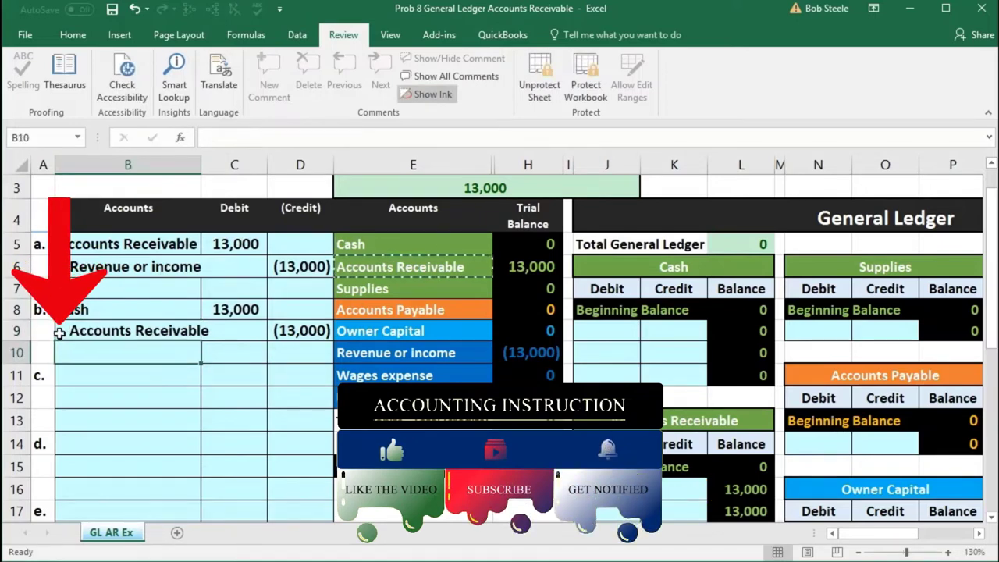
pyautogui.click(283, 330)
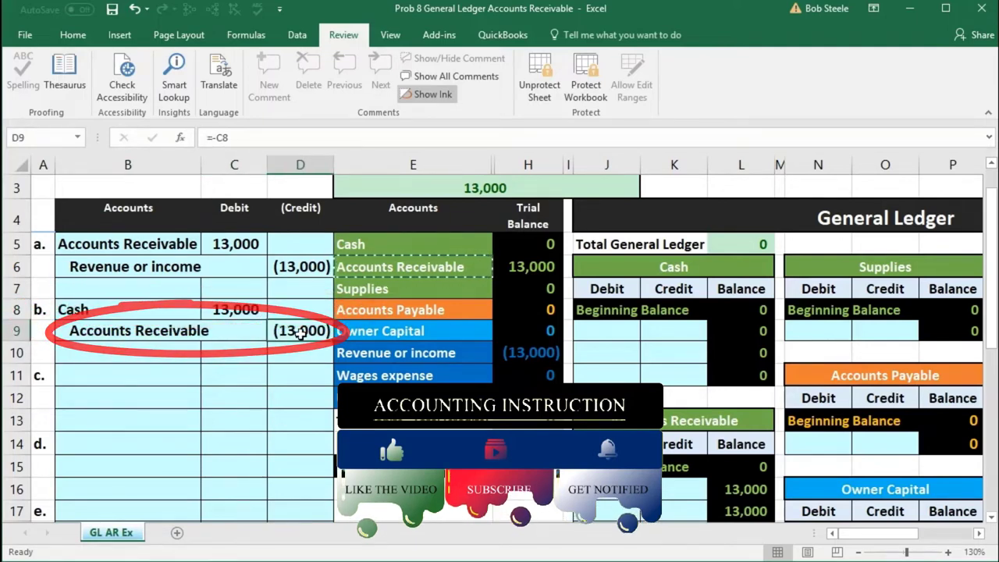
pyautogui.click(516, 266)
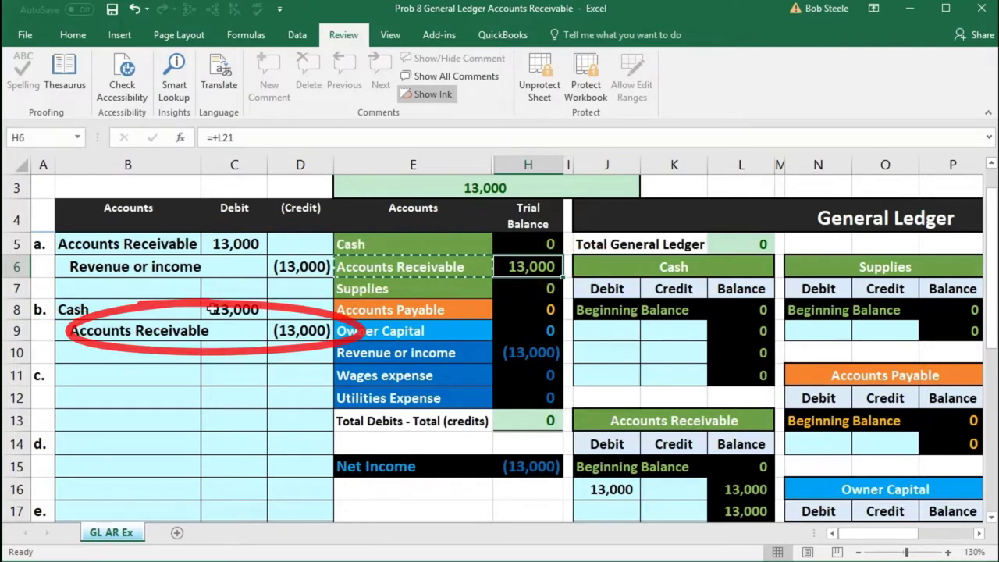
pyautogui.moveTo(127, 312); pyautogui.dragTo(272, 331)
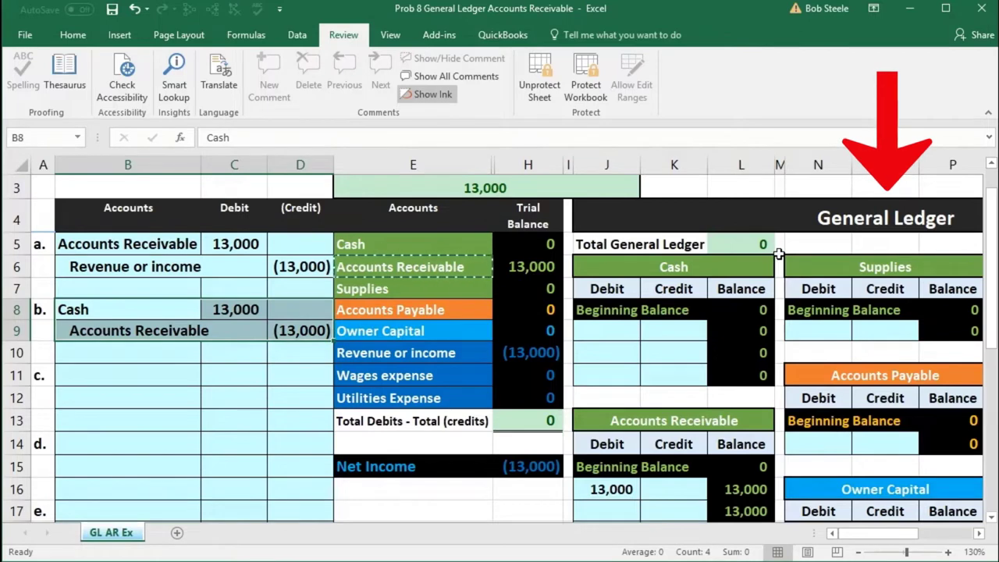
pyautogui.moveTo(170, 309); pyautogui.dragTo(227, 308)
pyautogui.click(466, 249)
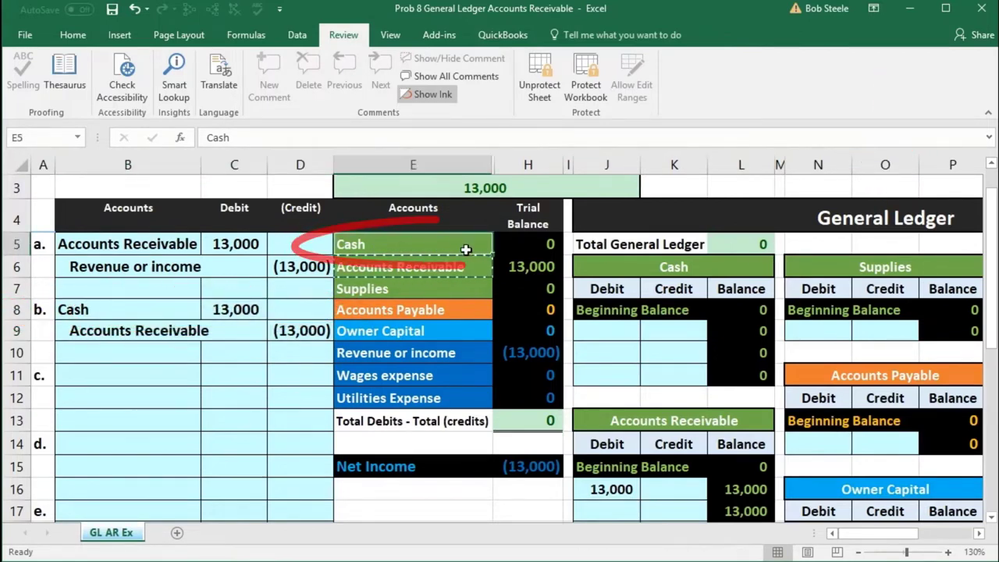
pyautogui.moveTo(593, 267); pyautogui.dragTo(724, 277)
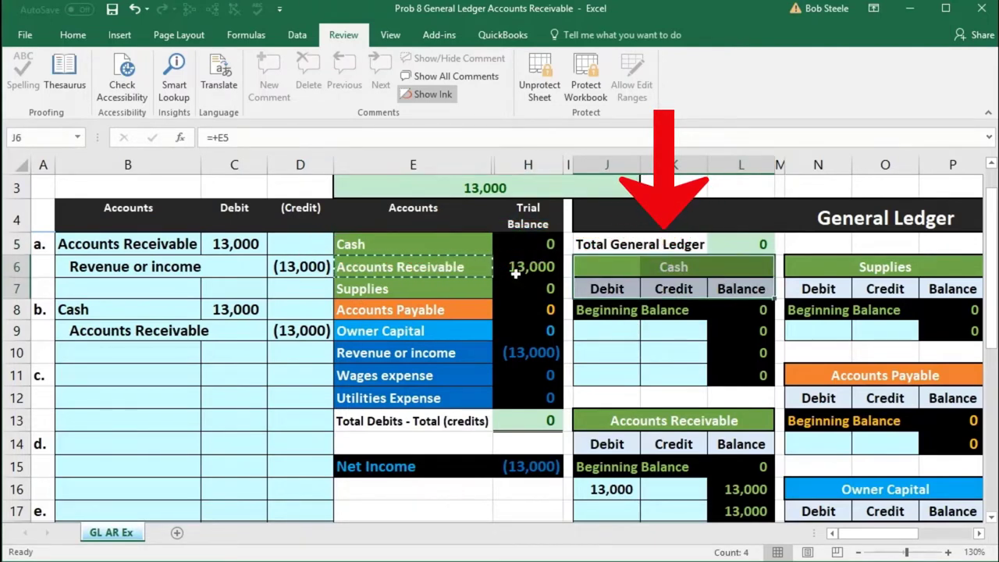
pyautogui.click(261, 309)
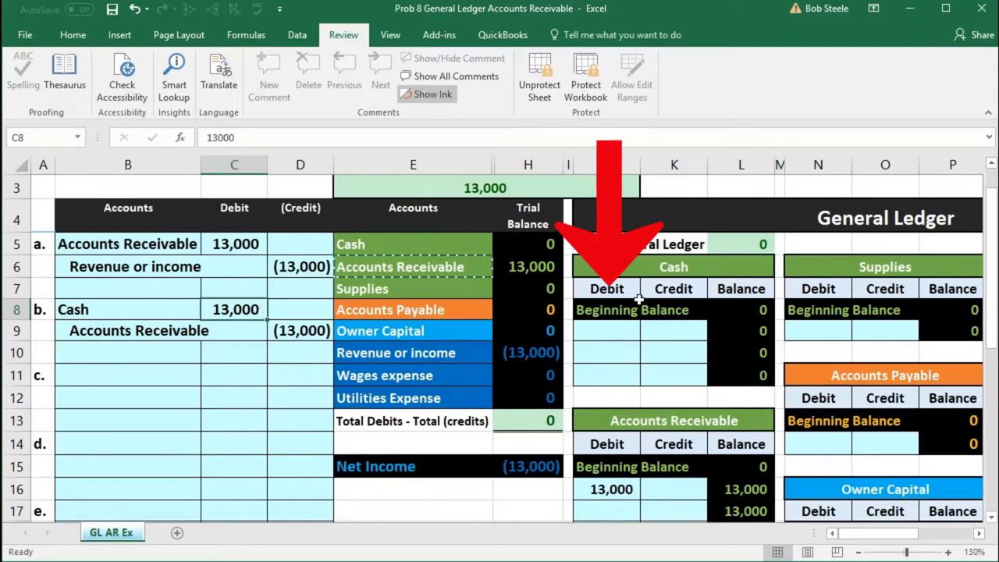
pyautogui.click(621, 332)
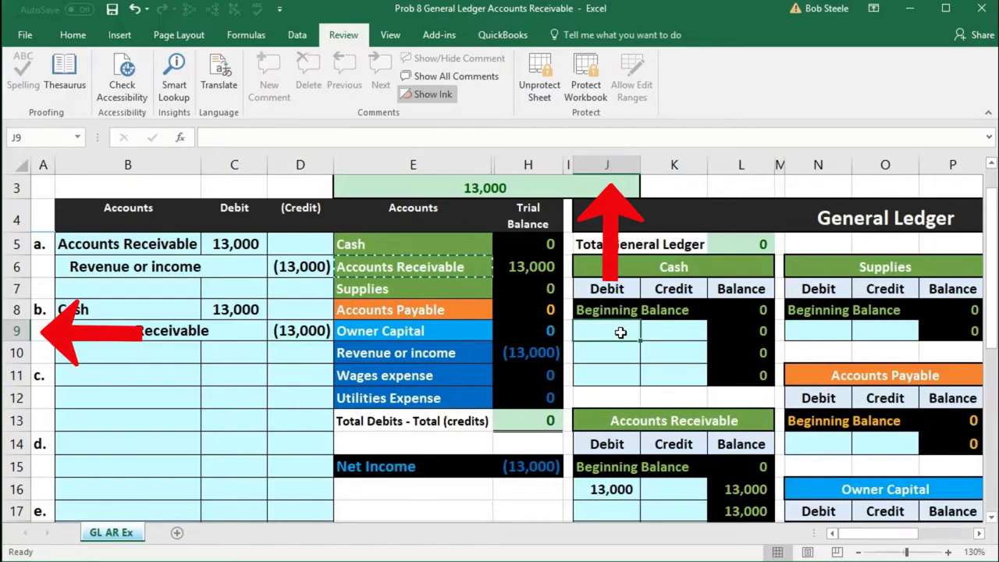
# Enter =C8 in J9 to post the 13,000 debit to the Cash T-account
pyautogui.write('=')
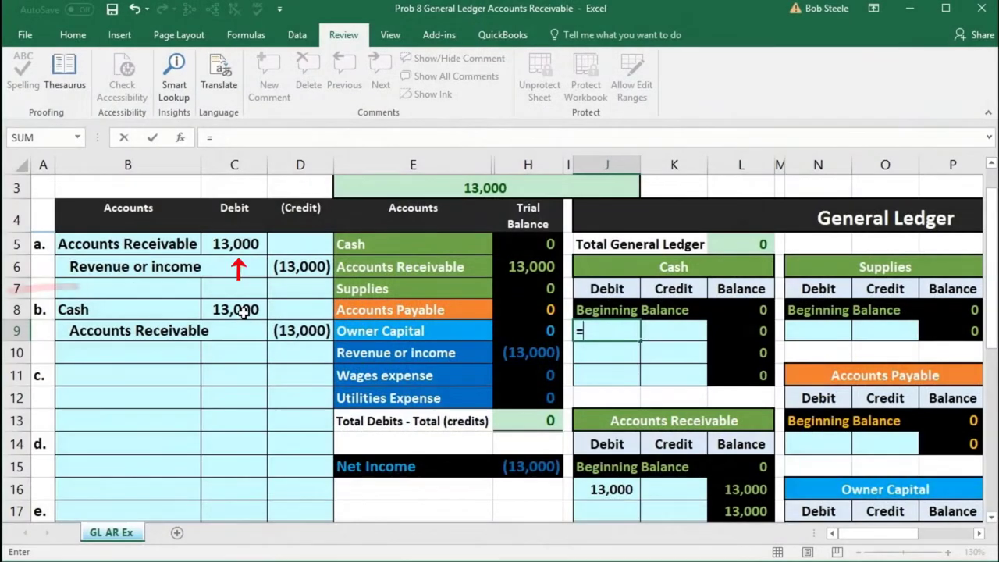
pyautogui.click(234, 308)
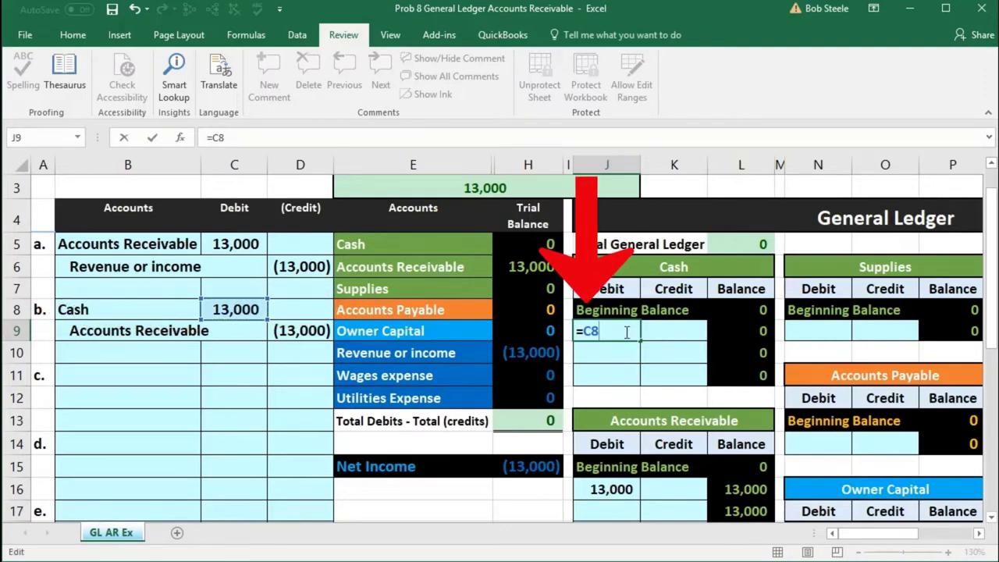
pyautogui.press('Return')
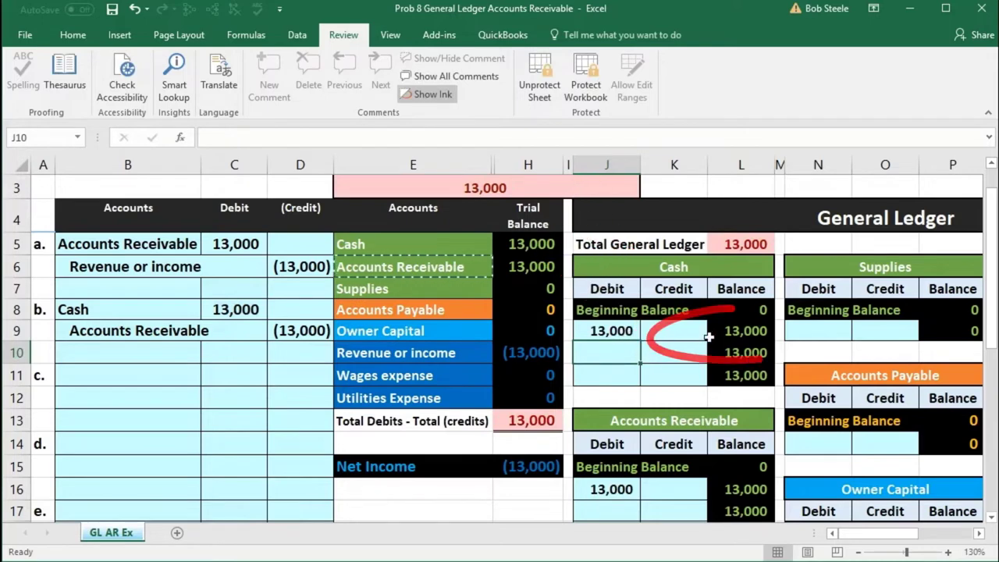
pyautogui.moveTo(427, 221); pyautogui.dragTo(383, 267)
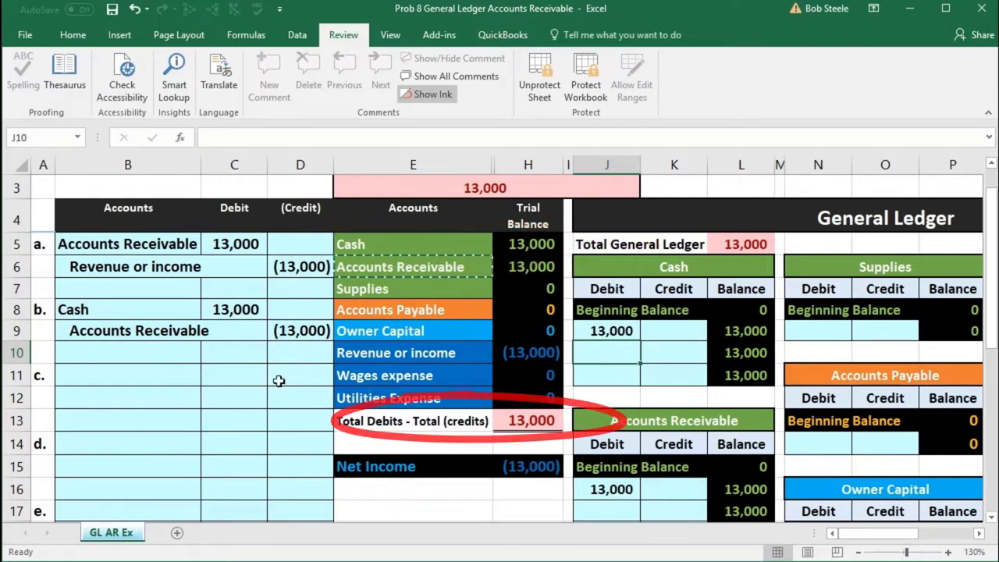
pyautogui.moveTo(139, 330); pyautogui.dragTo(281, 330)
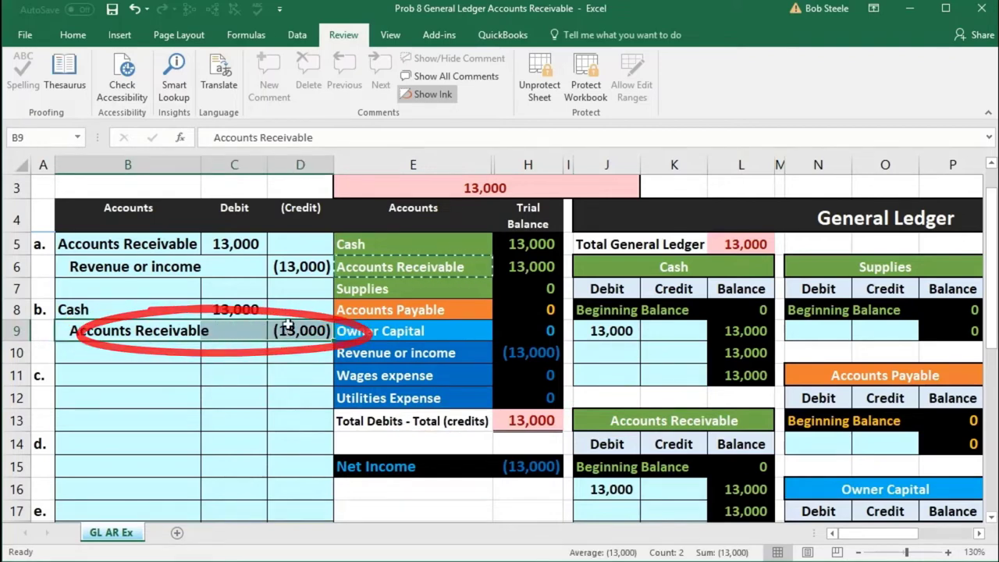
# Check entry b's credit amount and select K17, the next empty Accounts Receivable credit cell
pyautogui.click(464, 266)
pyautogui.moveTo(463, 266); pyautogui.dragTo(526, 268)
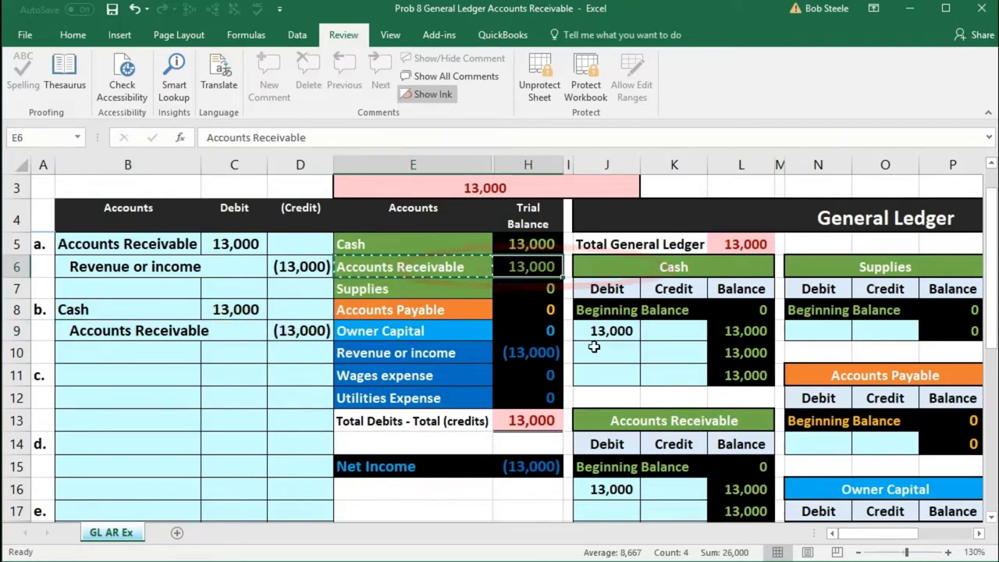
pyautogui.scroll(-1, 613, 352)
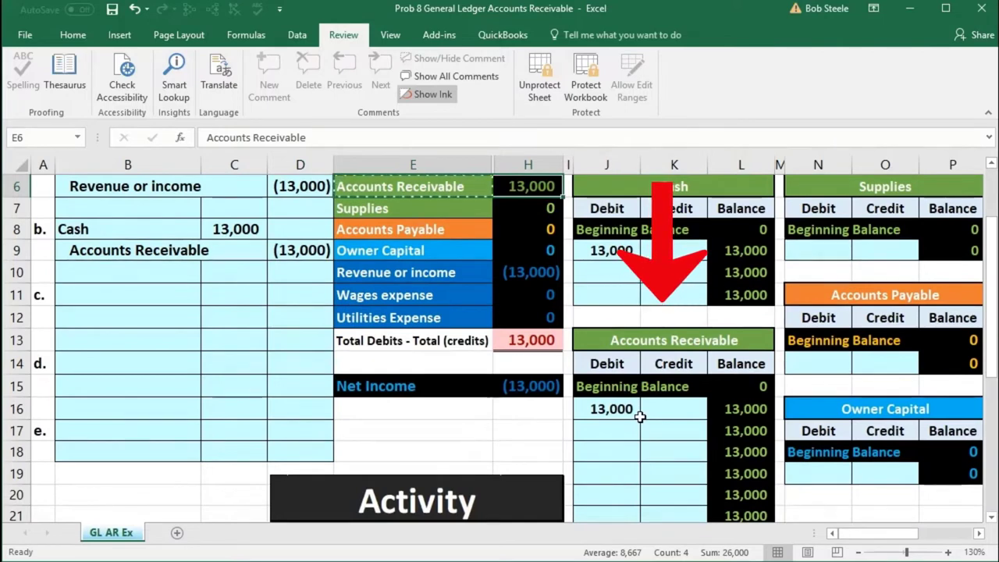
pyautogui.click(301, 250)
pyautogui.click(673, 363)
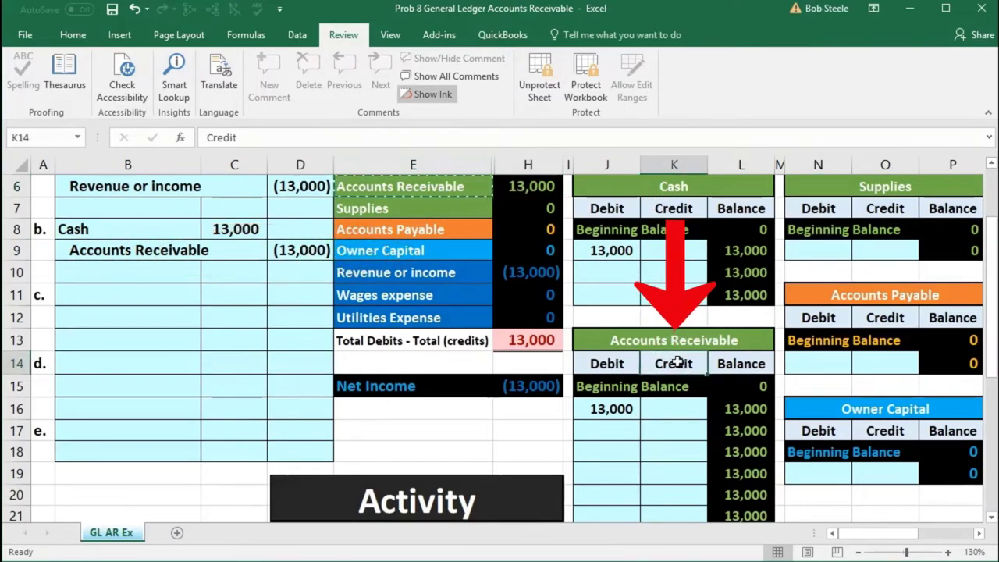
pyautogui.click(682, 428)
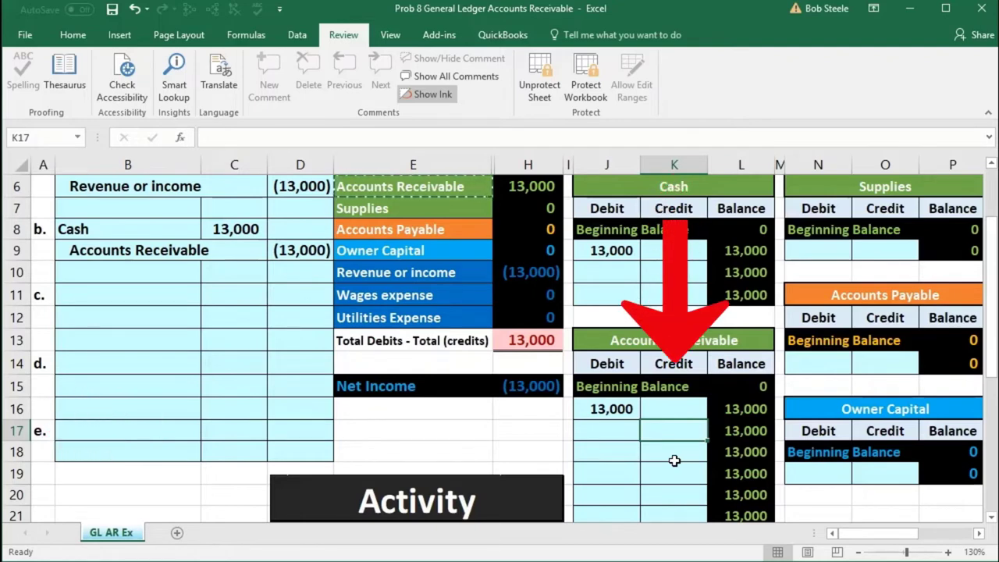
# Enter =D9 in K17 to post the (13,000) credit to Accounts Receivable
pyautogui.write('=')
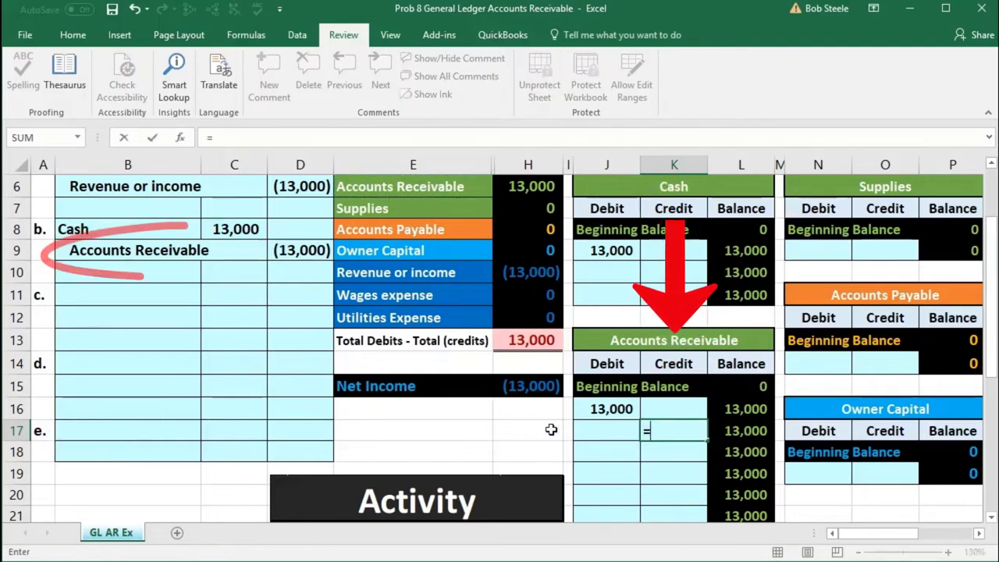
pyautogui.click(294, 248)
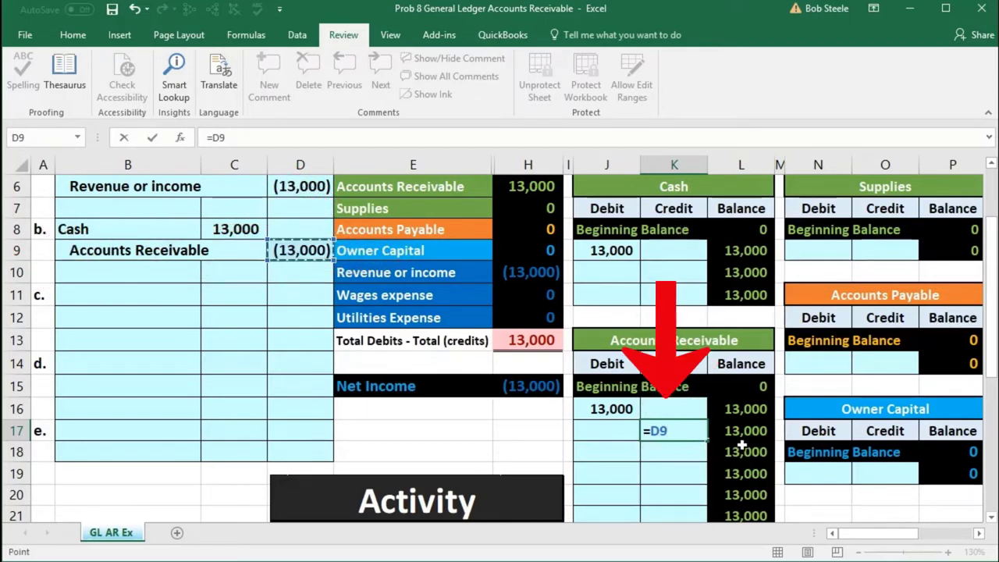
pyautogui.scroll(1, 771, 441)
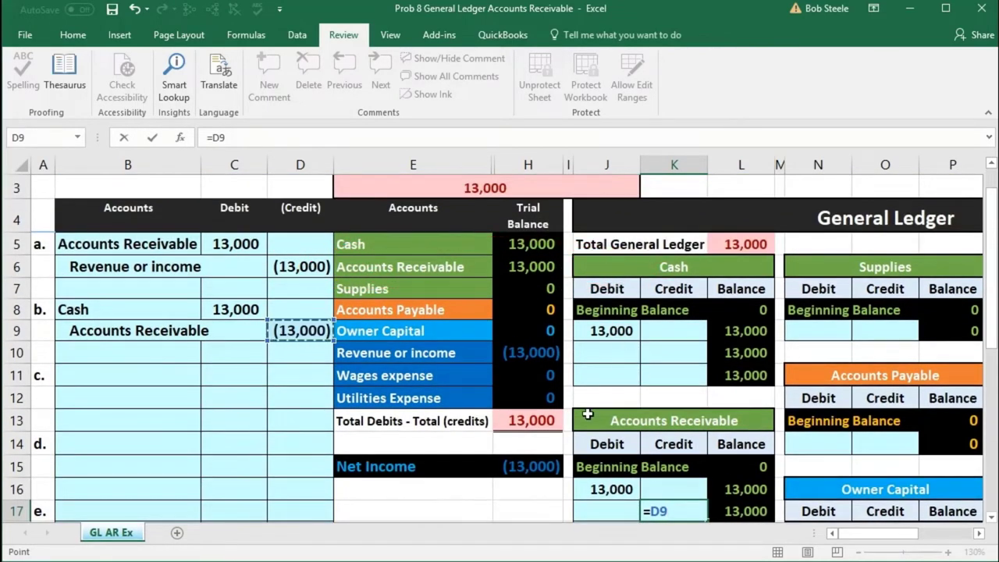
pyautogui.scroll(-1, 587, 415)
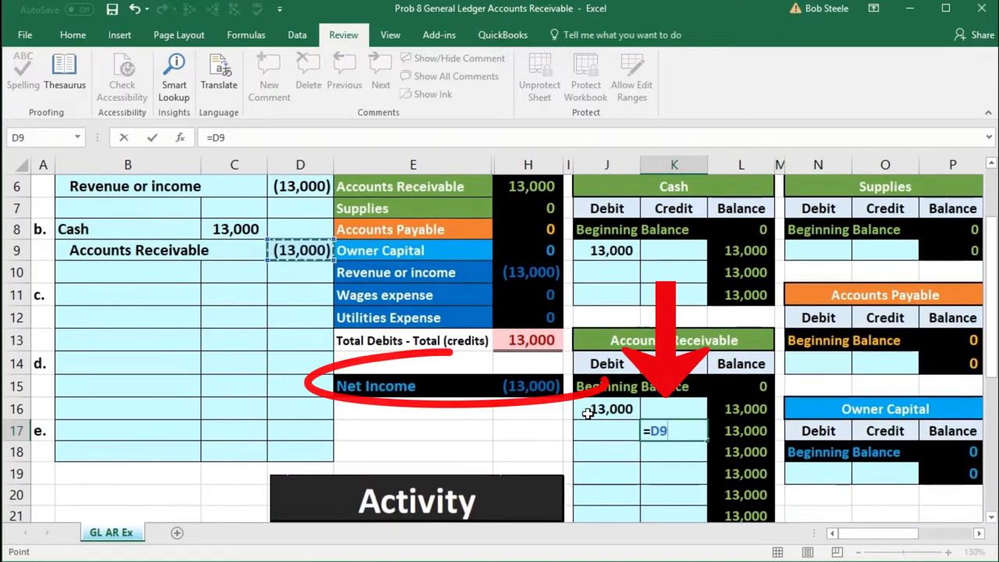
pyautogui.press('Return')
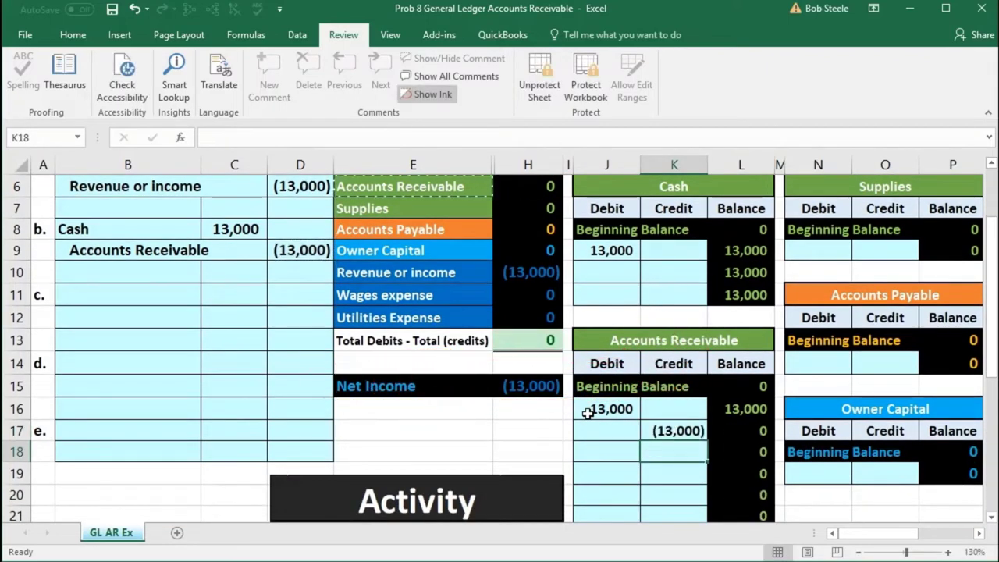
pyautogui.scroll(1, 581, 377)
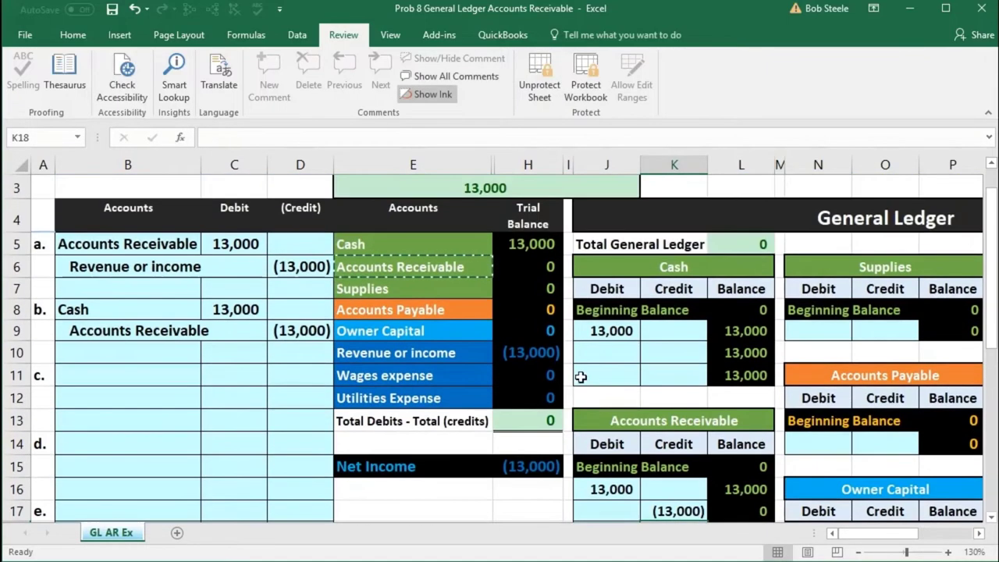
pyautogui.click(519, 244)
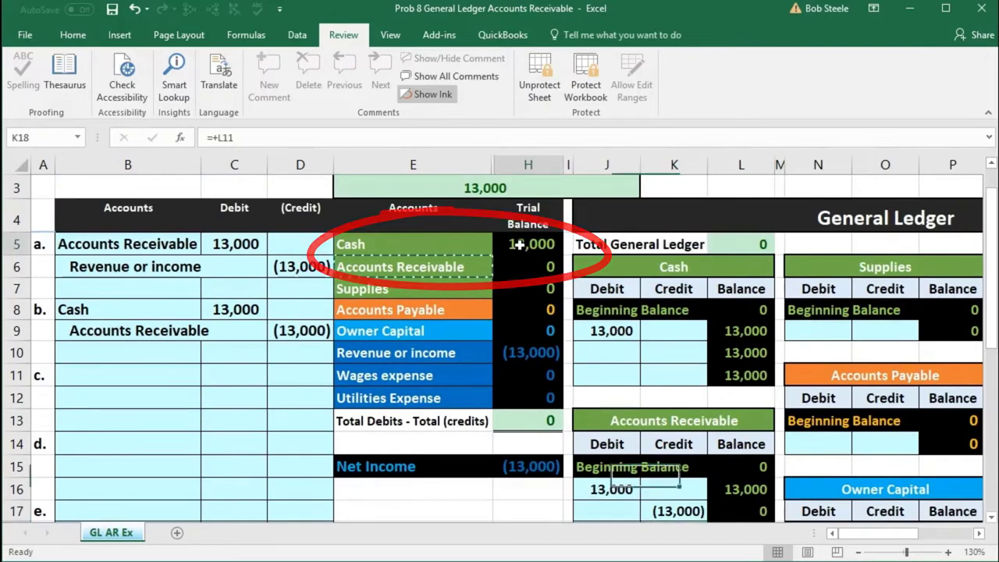
pyautogui.click(528, 353)
pyautogui.click(200, 446)
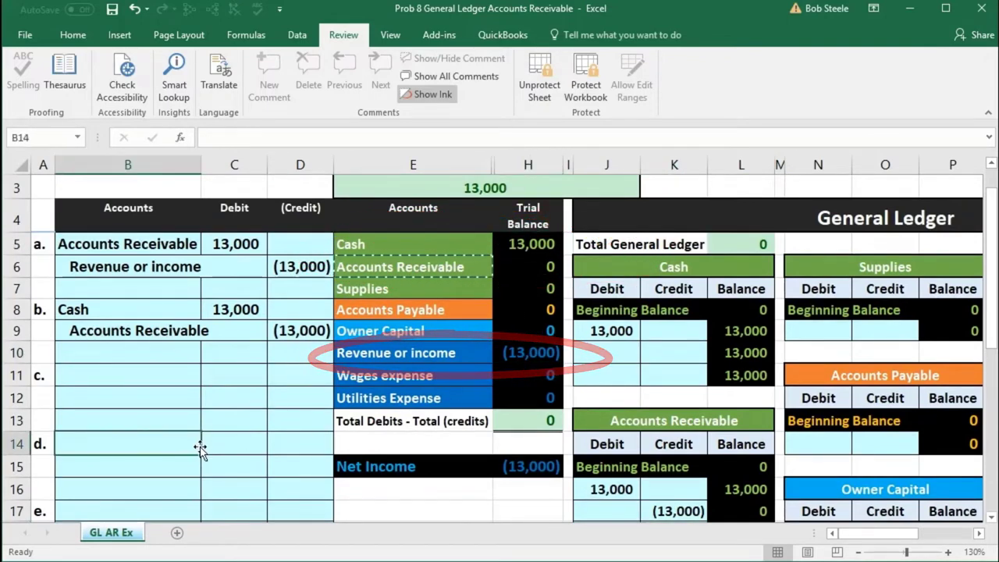
pyautogui.scroll(-1, 200, 448)
pyautogui.scroll(-3, 200, 450)
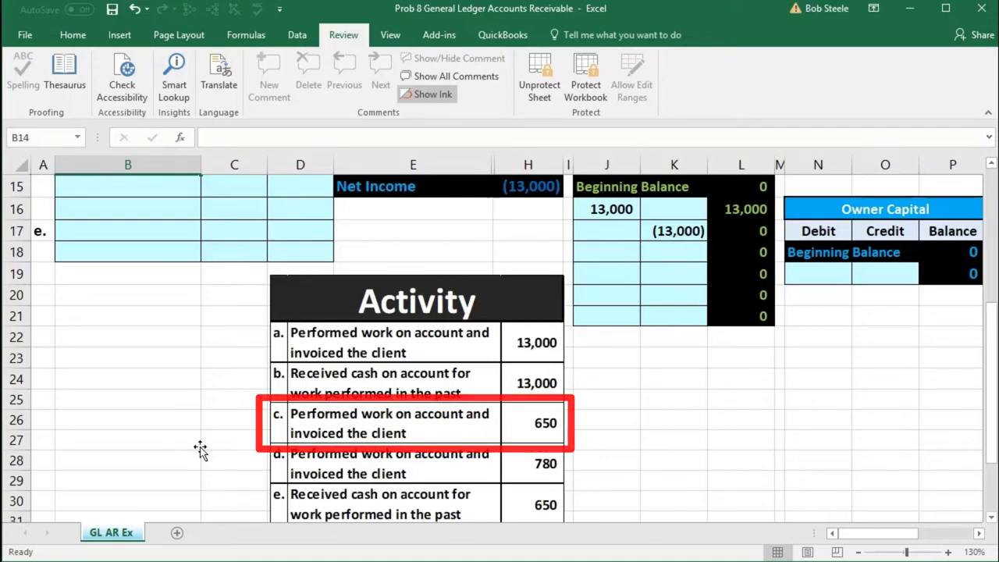
pyautogui.scroll(4, 200, 451)
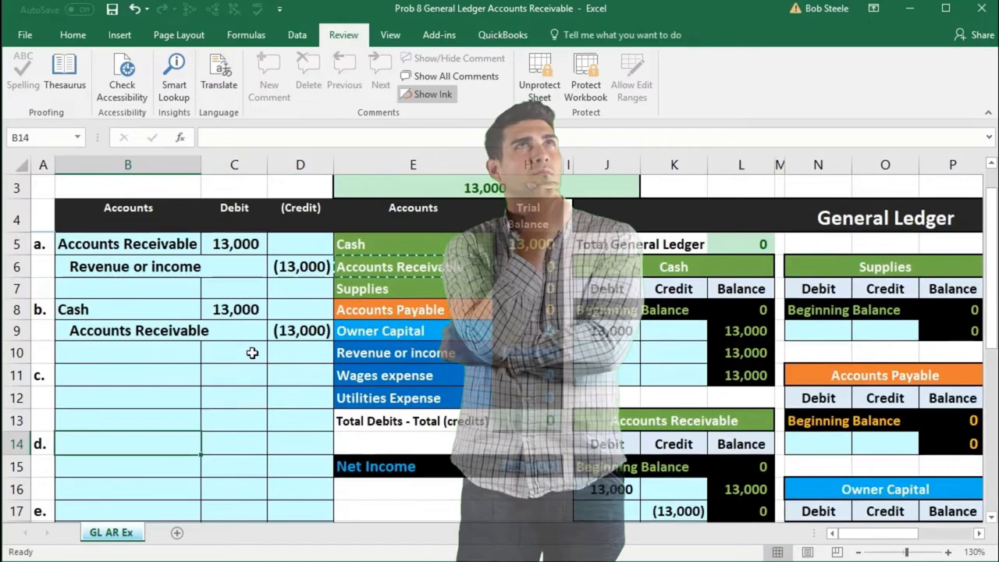
pyautogui.moveTo(380, 241); pyautogui.dragTo(499, 250)
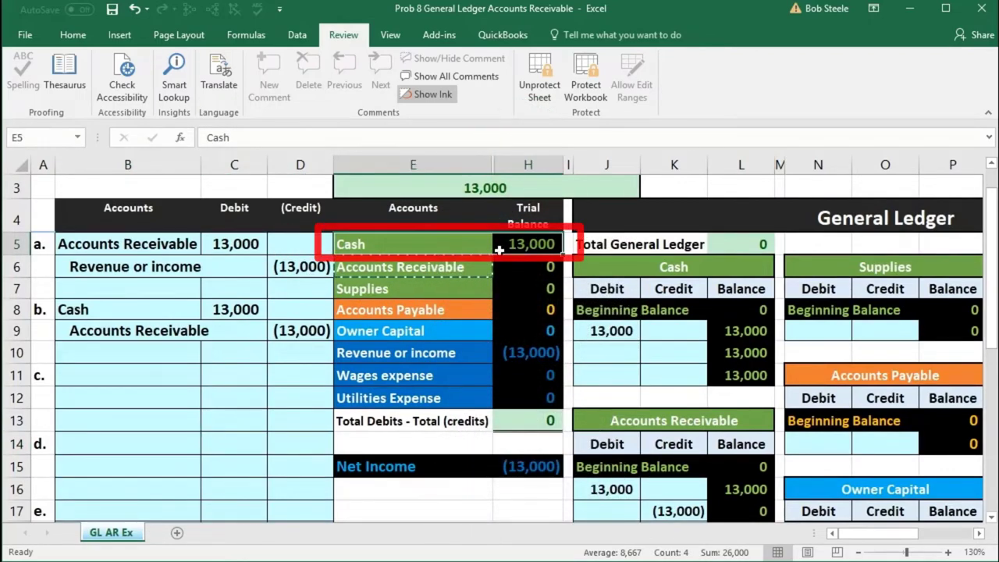
pyautogui.click(478, 267)
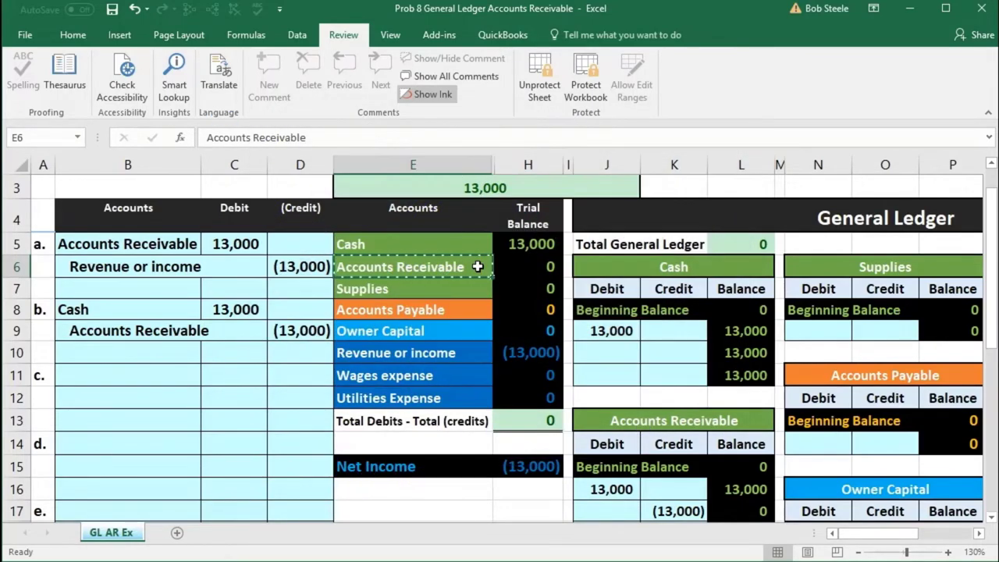
# Copy the Accounts Receivable account name into entry c's account cell B11
pyautogui.rightClick(478, 266)
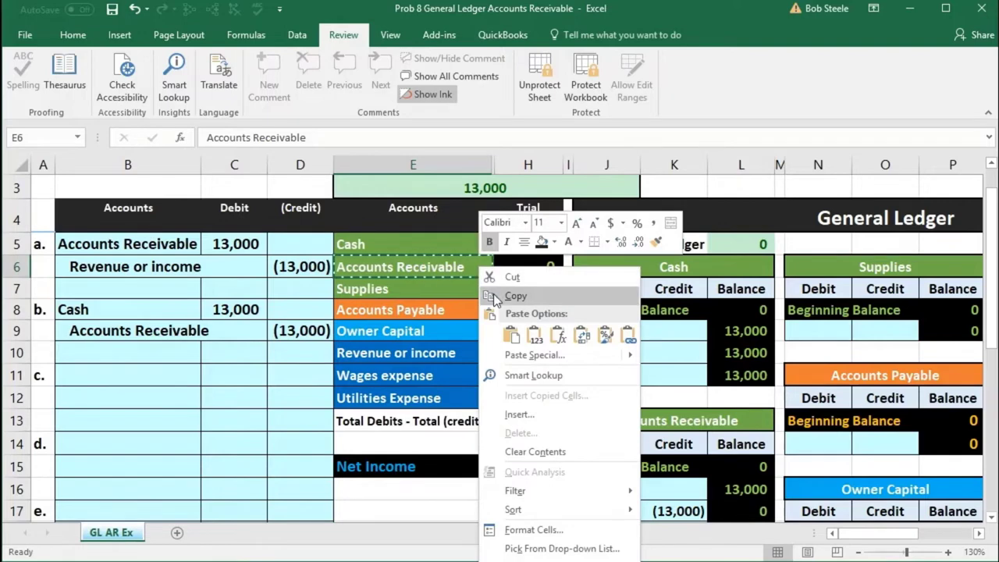
pyautogui.click(493, 293)
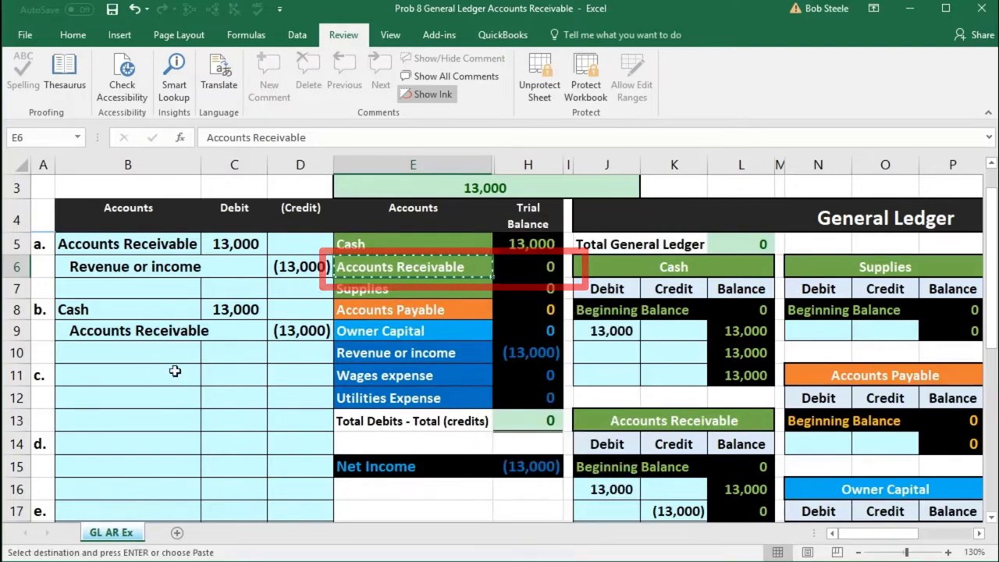
pyautogui.click(124, 377)
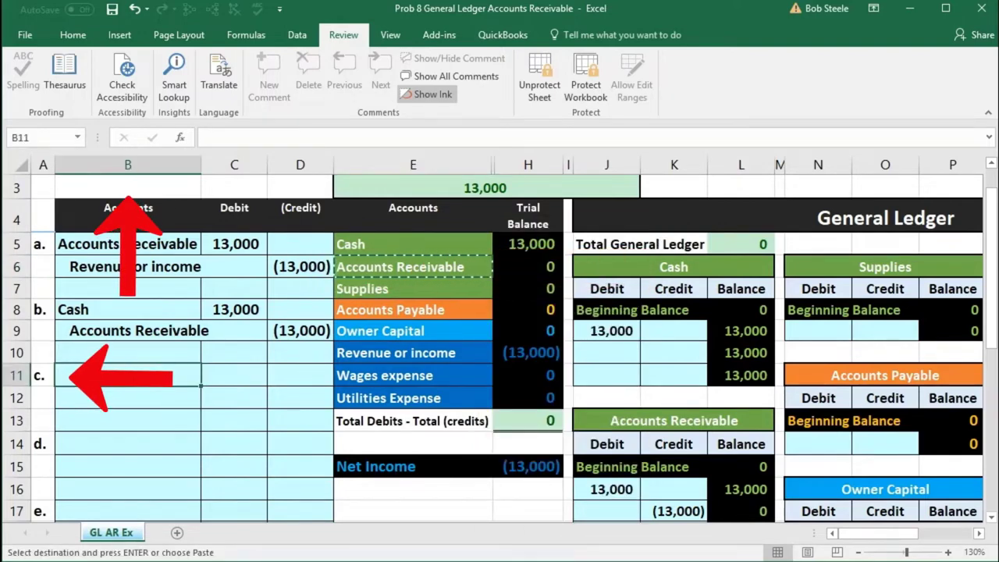
pyautogui.rightClick(125, 381)
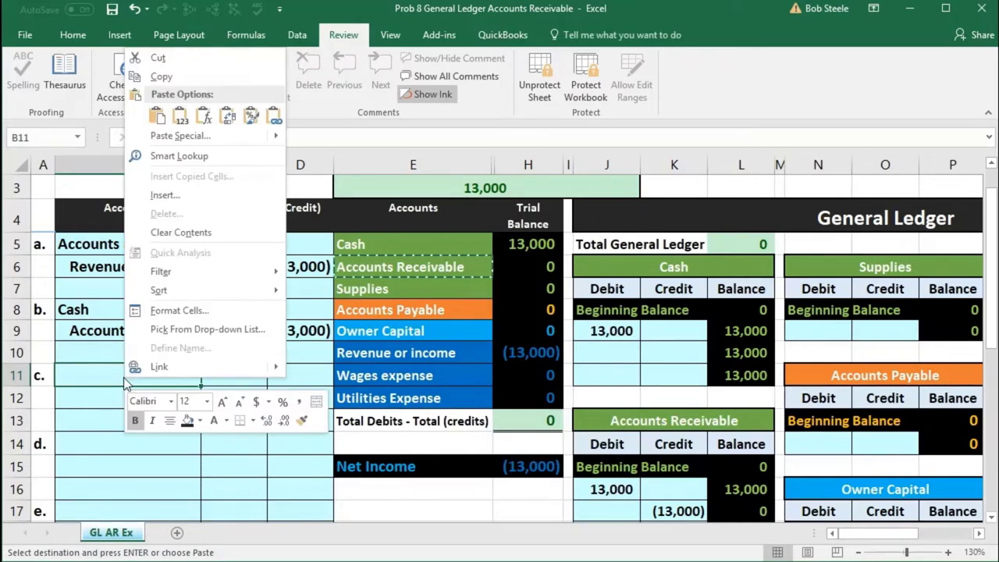
pyautogui.click(179, 117)
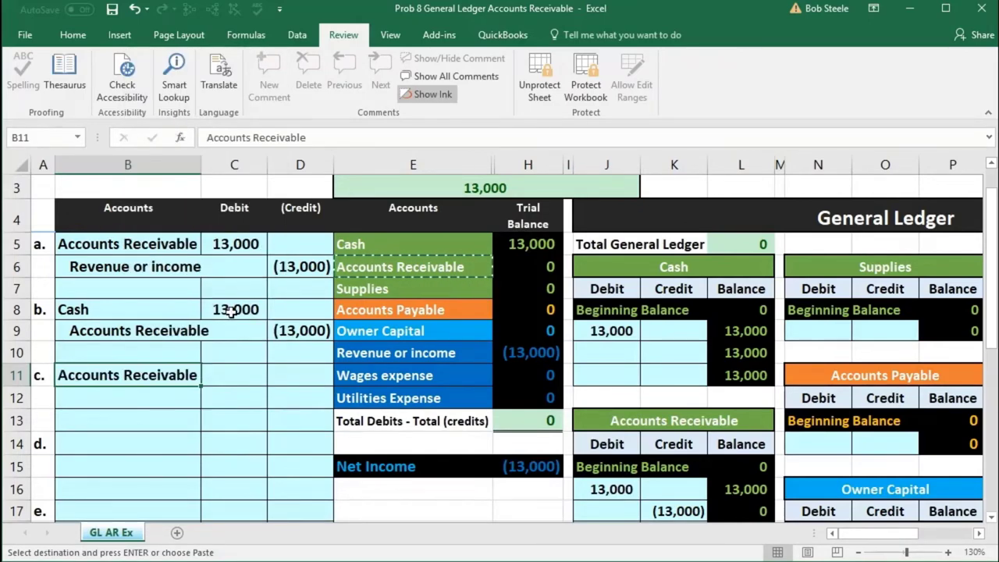
pyautogui.scroll(-3, 232, 312)
pyautogui.scroll(2, 231, 313)
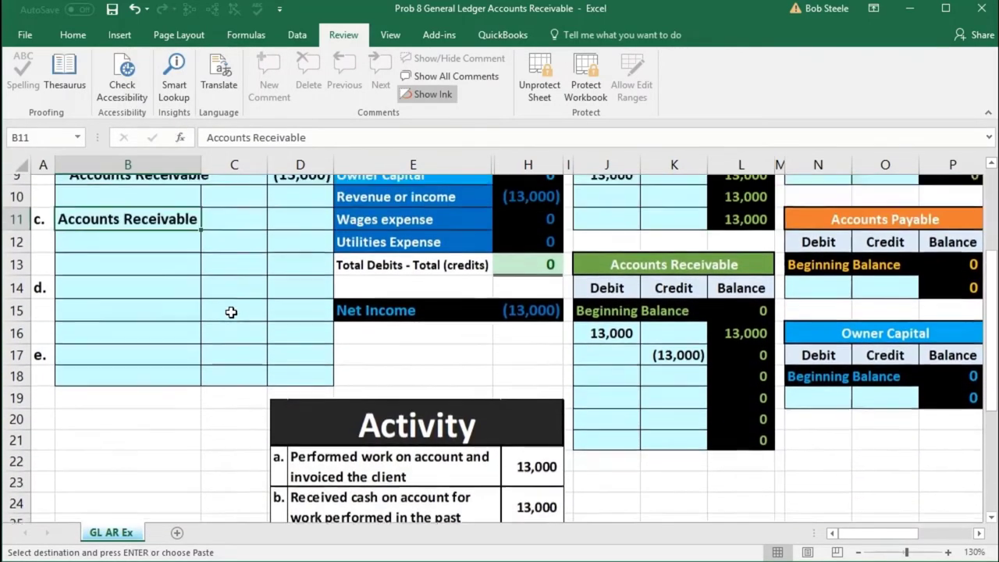
# Enter a 650 debit in C11 and a matching =-C11 credit in D12
pyautogui.click(232, 297)
pyautogui.write('650')
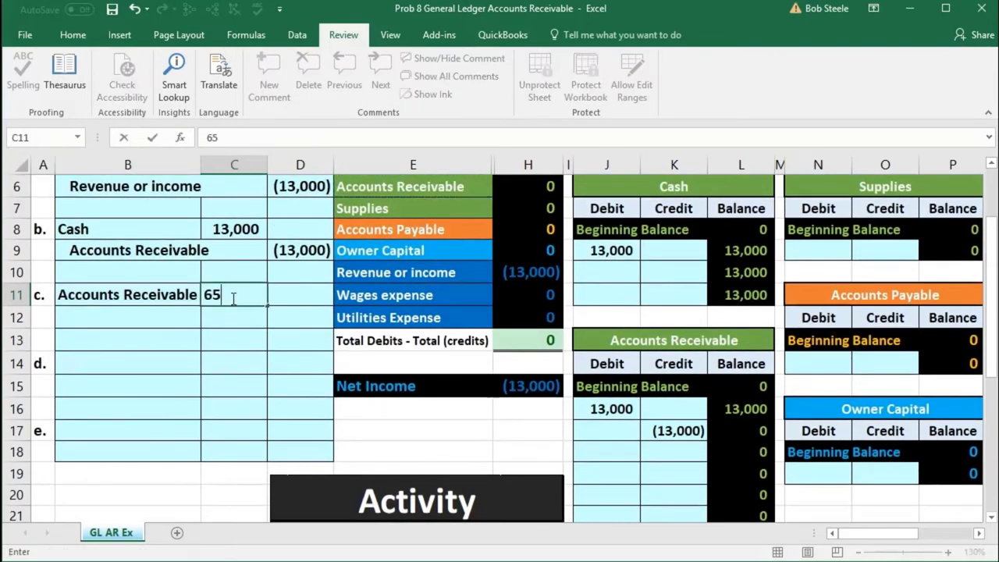
pyautogui.press('Return')
pyautogui.press('Right')
pyautogui.write('-')
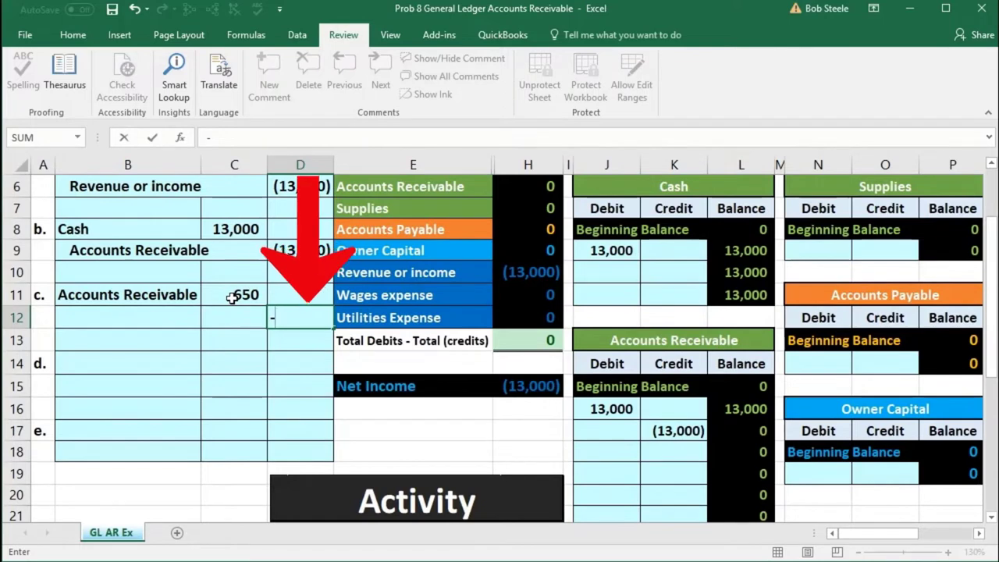
pyautogui.click(230, 296)
pyautogui.press('Return')
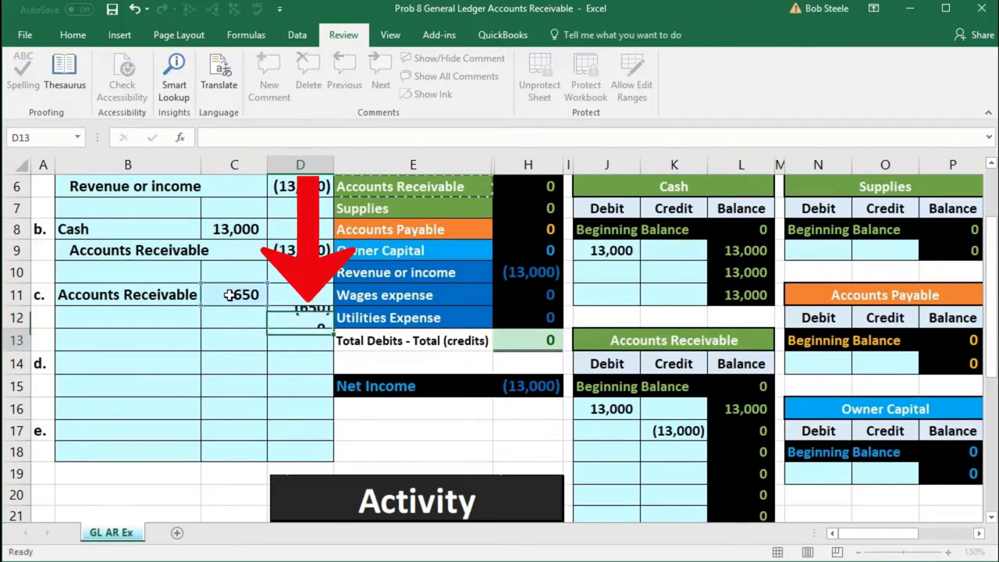
pyautogui.click(170, 316)
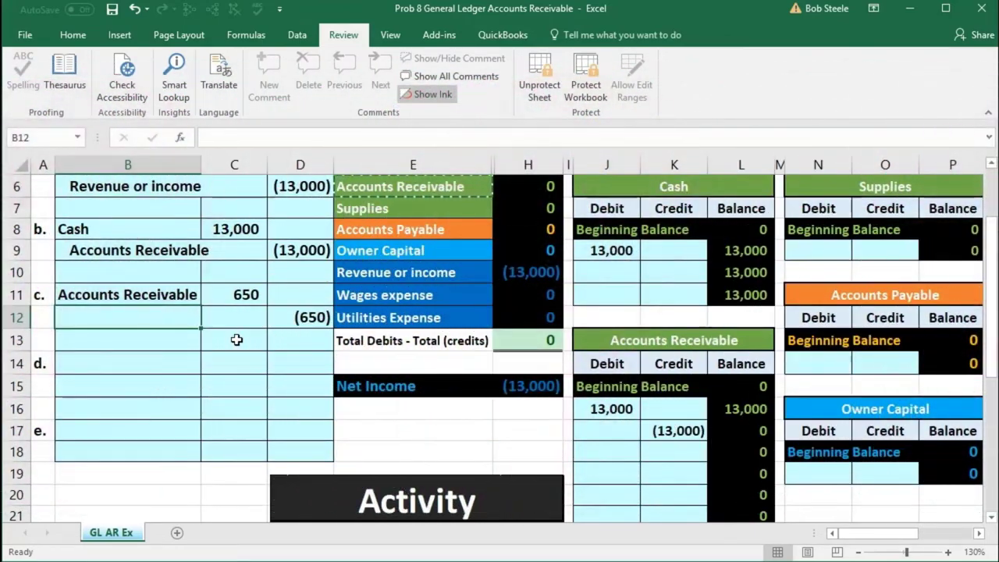
pyautogui.scroll(1, 237, 340)
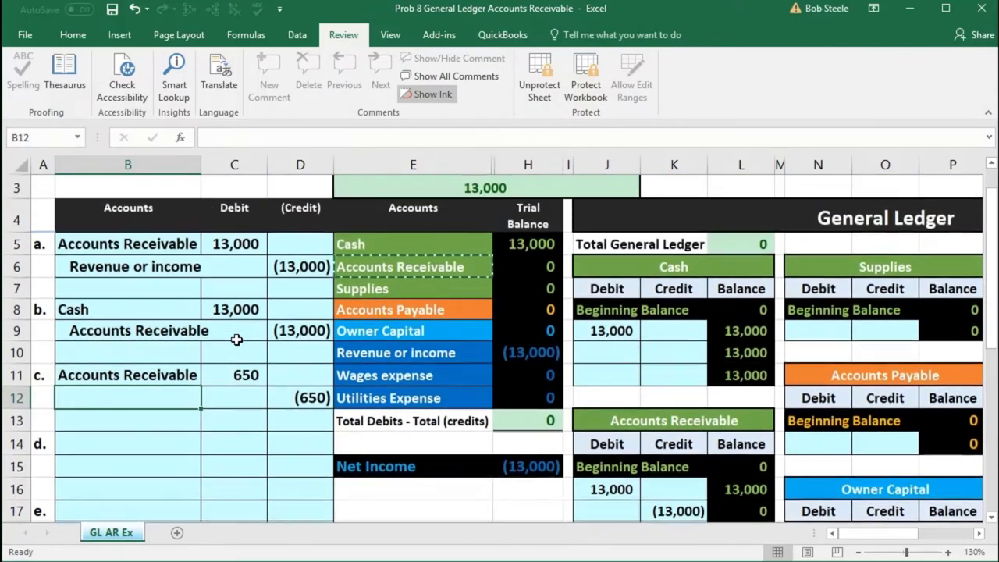
# Paste Revenue or income as a value into B12 and indent it as the credit account
pyautogui.click(441, 353)
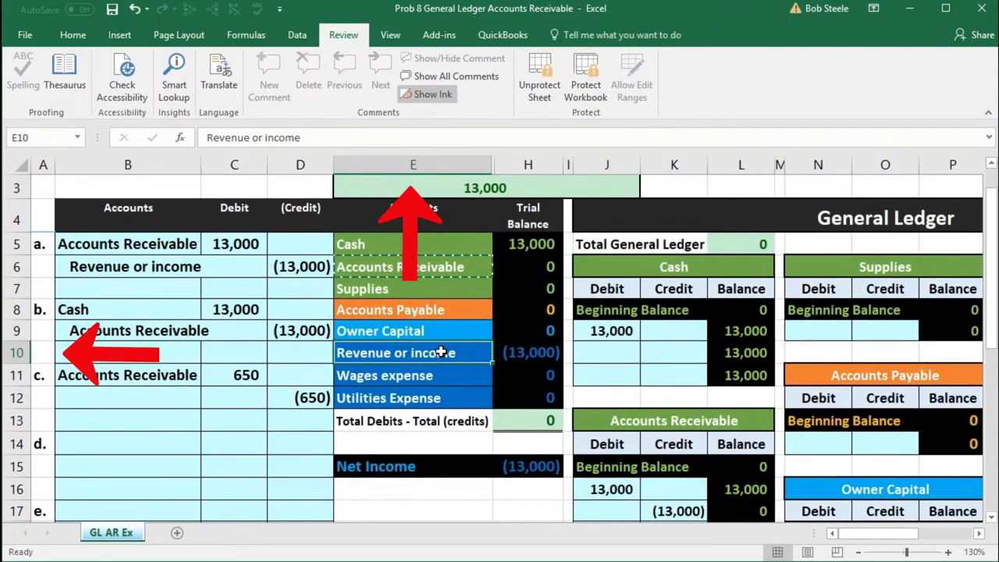
pyautogui.rightClick(442, 353)
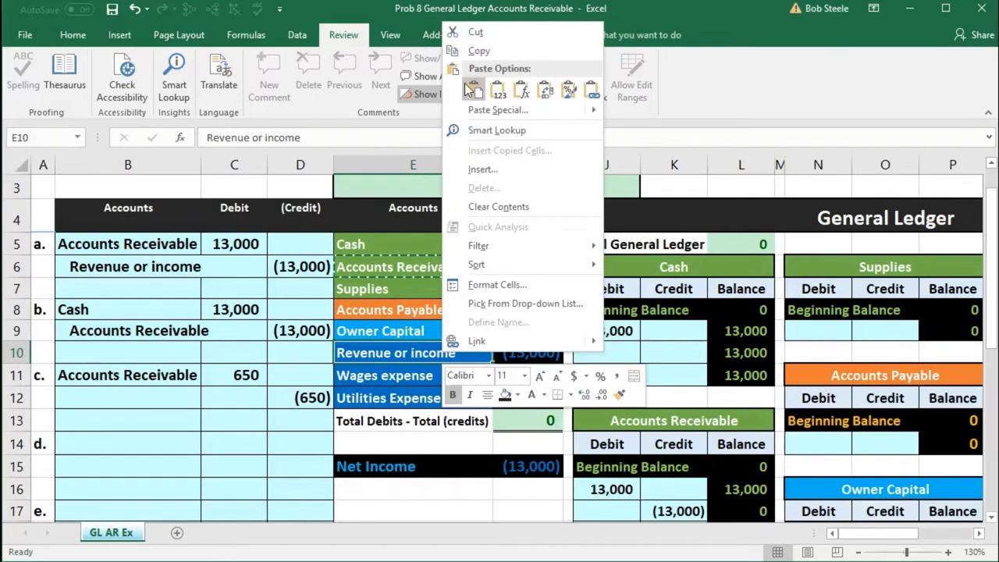
pyautogui.click(470, 51)
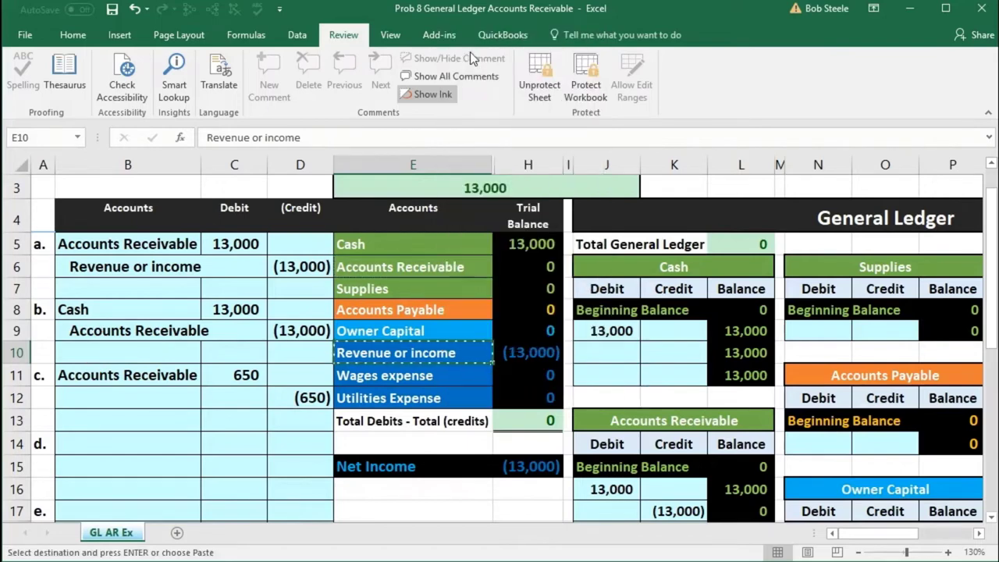
pyautogui.click(172, 394)
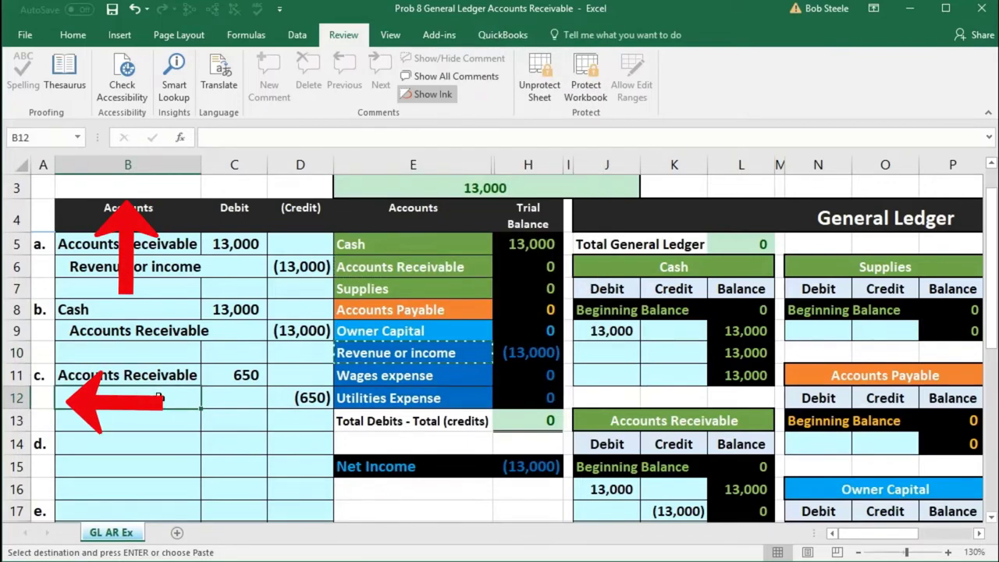
pyautogui.rightClick(158, 398)
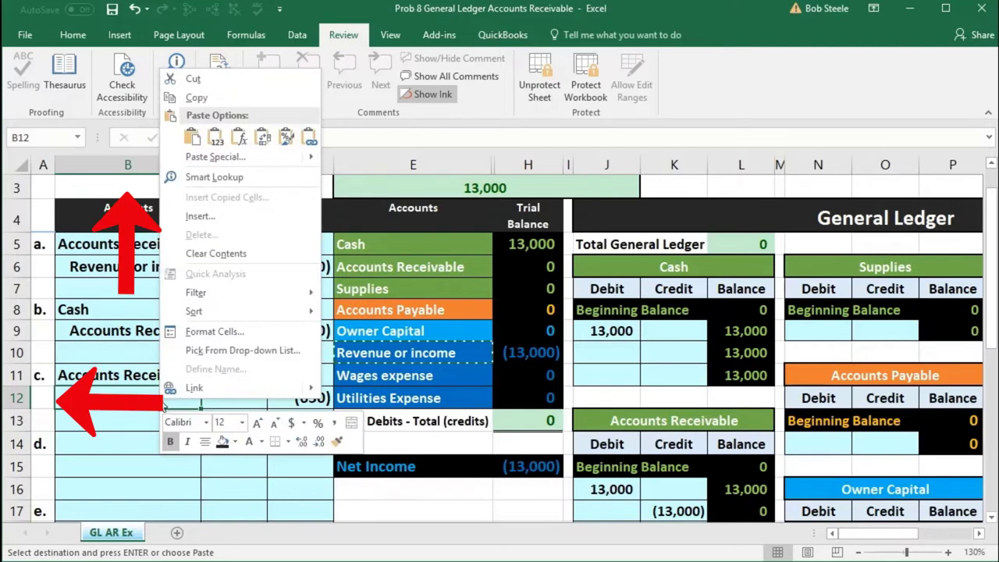
pyautogui.click(214, 140)
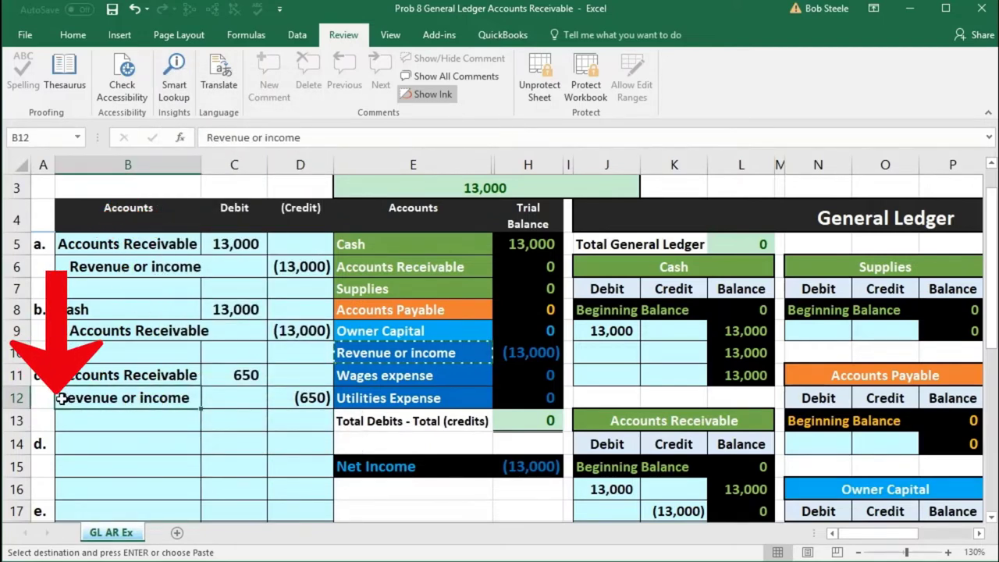
pyautogui.doubleClick(62, 399)
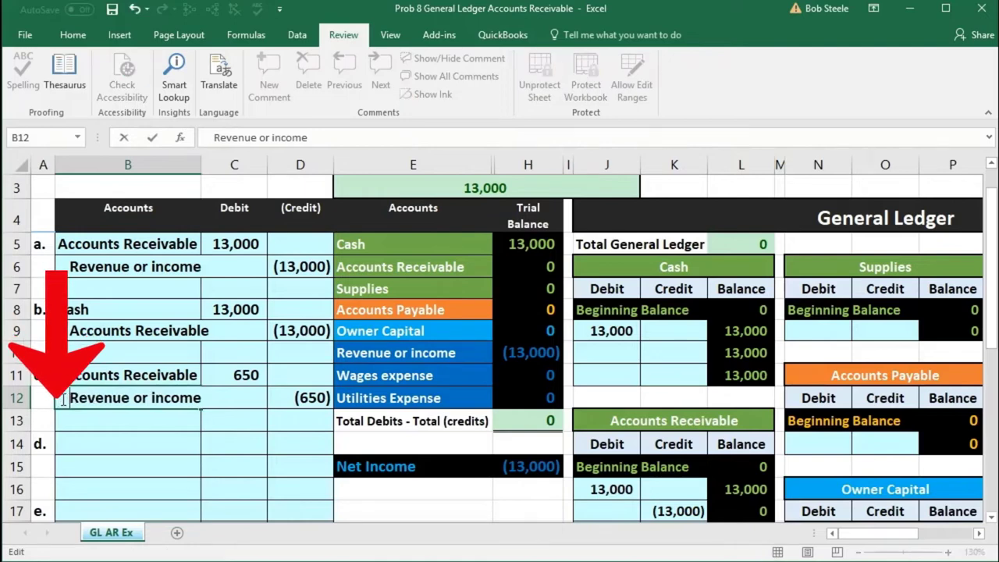
pyautogui.press('Return')
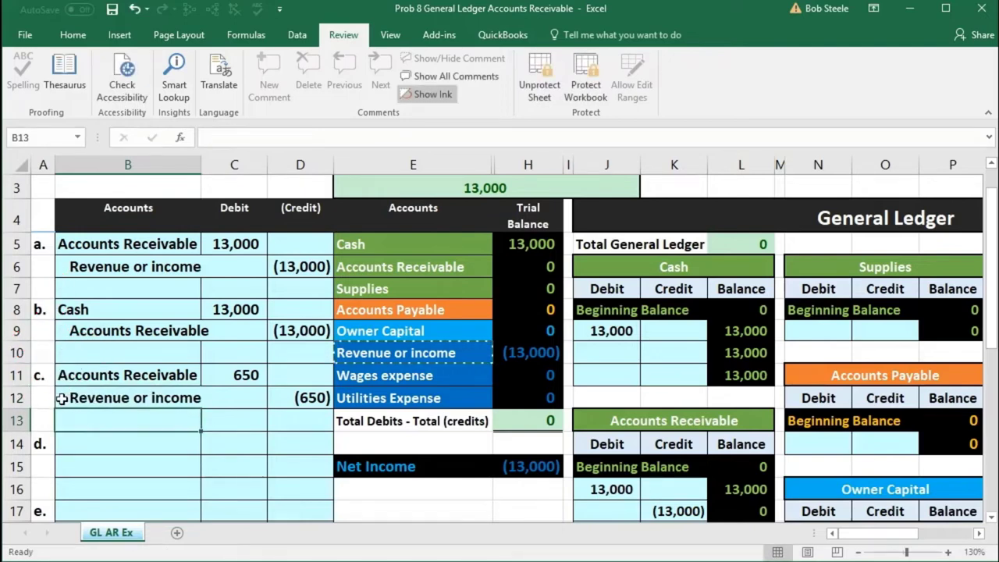
# Review entry c's lines and pick the Accounts Receivable T-account's next empty debit cell J18
pyautogui.moveTo(101, 388); pyautogui.dragTo(285, 400)
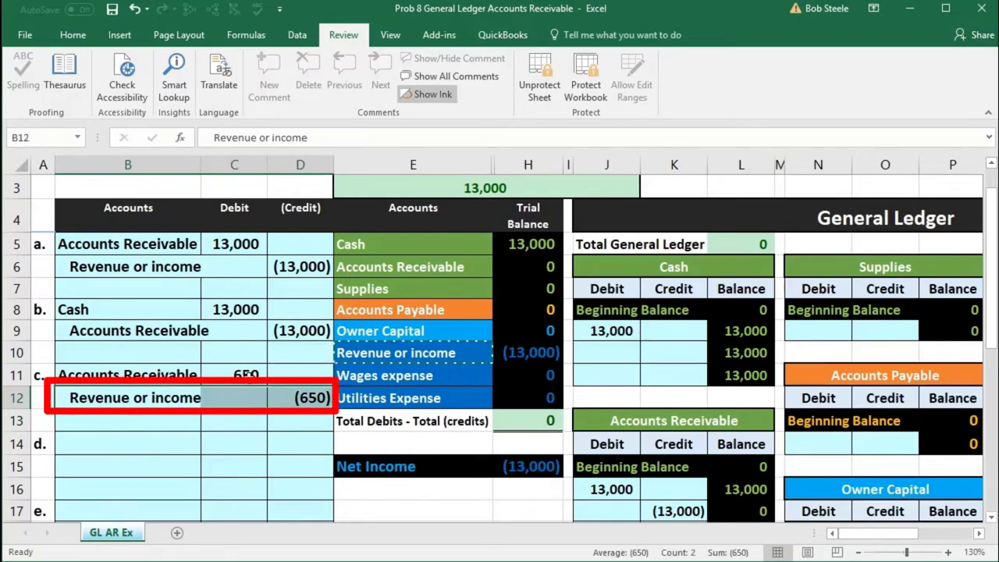
pyautogui.moveTo(156, 397); pyautogui.dragTo(293, 397)
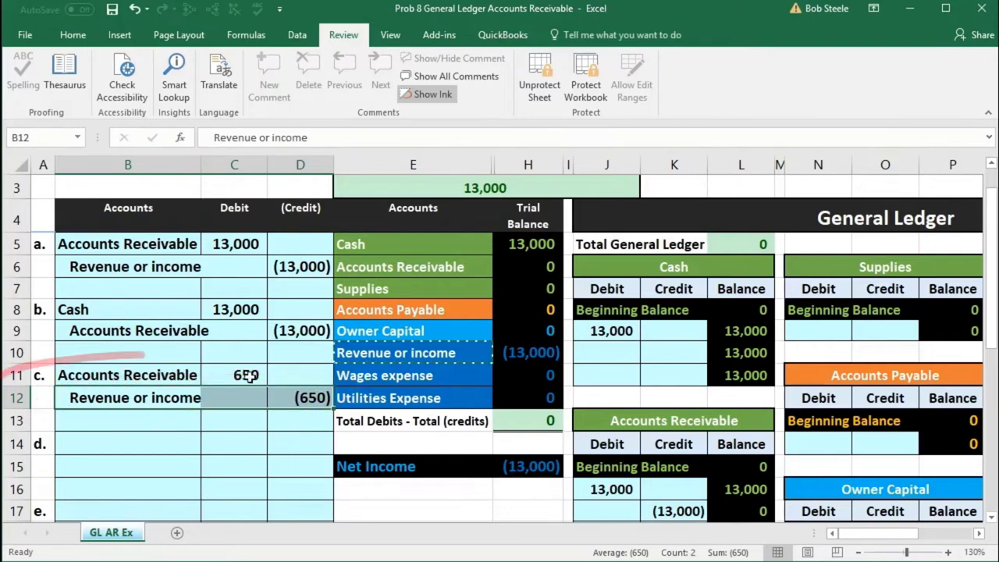
pyautogui.click(242, 375)
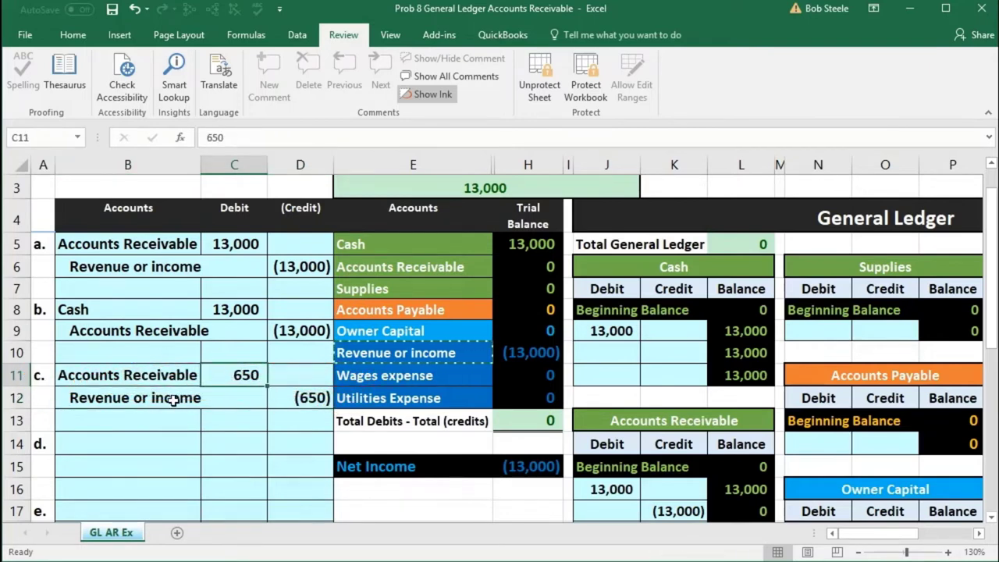
pyautogui.moveTo(172, 400); pyautogui.dragTo(288, 401)
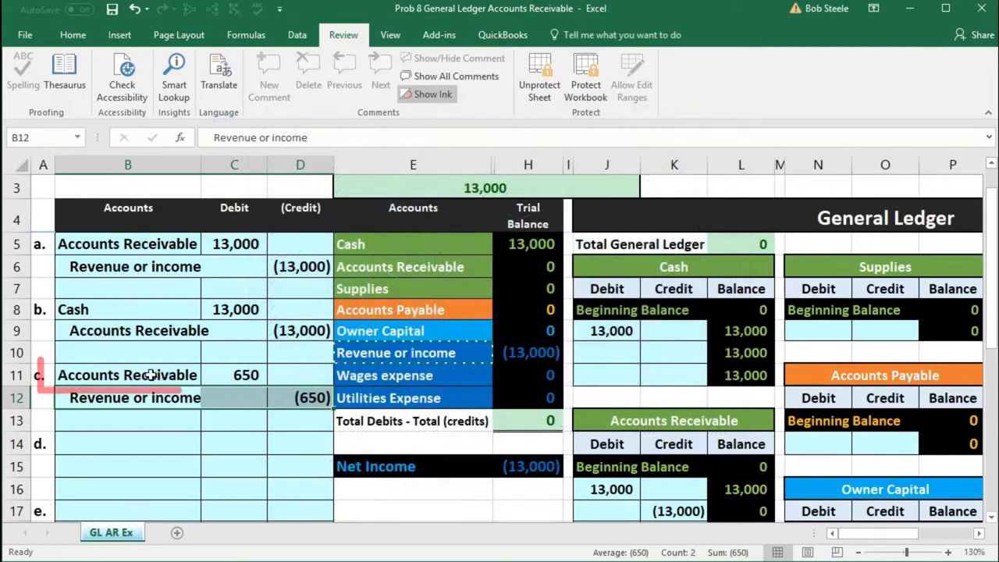
pyautogui.moveTo(152, 375); pyautogui.dragTo(234, 374)
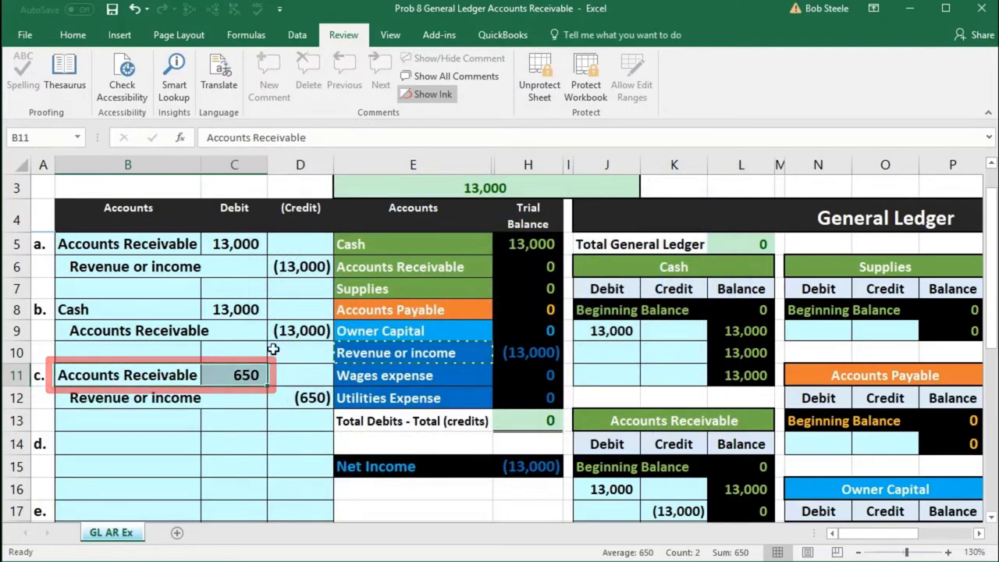
pyautogui.click(378, 267)
pyautogui.moveTo(474, 267); pyautogui.dragTo(508, 267)
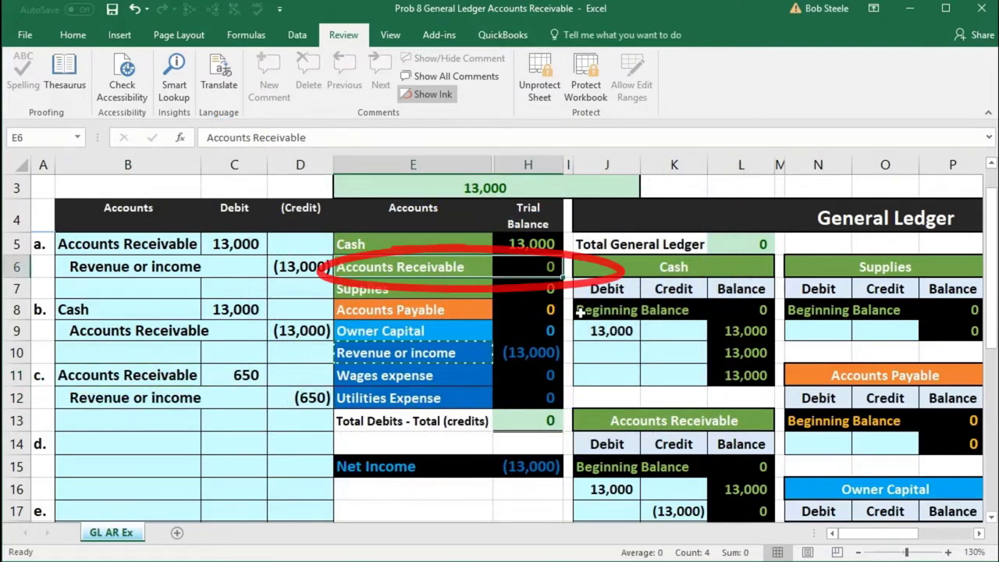
pyautogui.scroll(-1, 601, 334)
pyautogui.moveTo(599, 339); pyautogui.dragTo(716, 339)
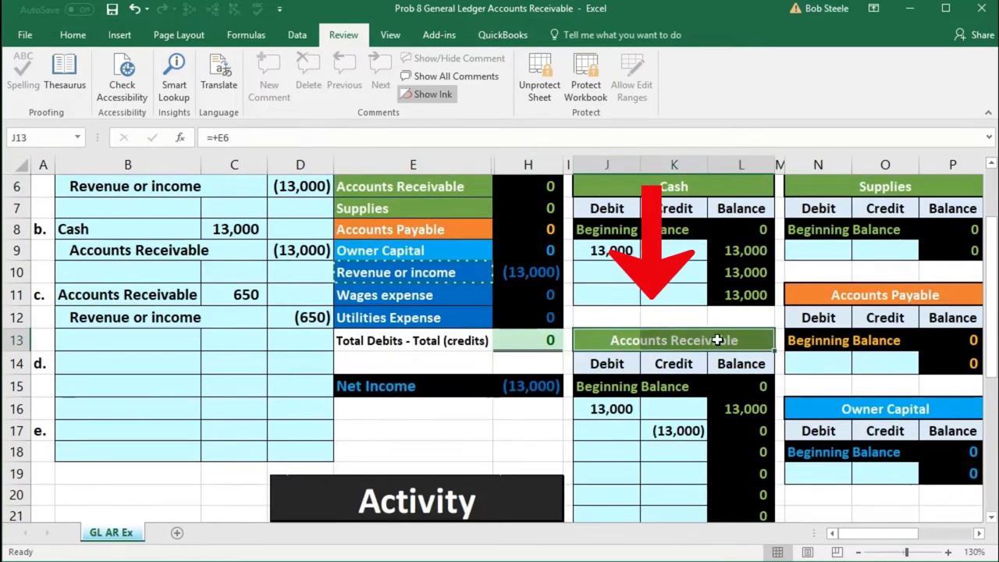
pyautogui.click(258, 294)
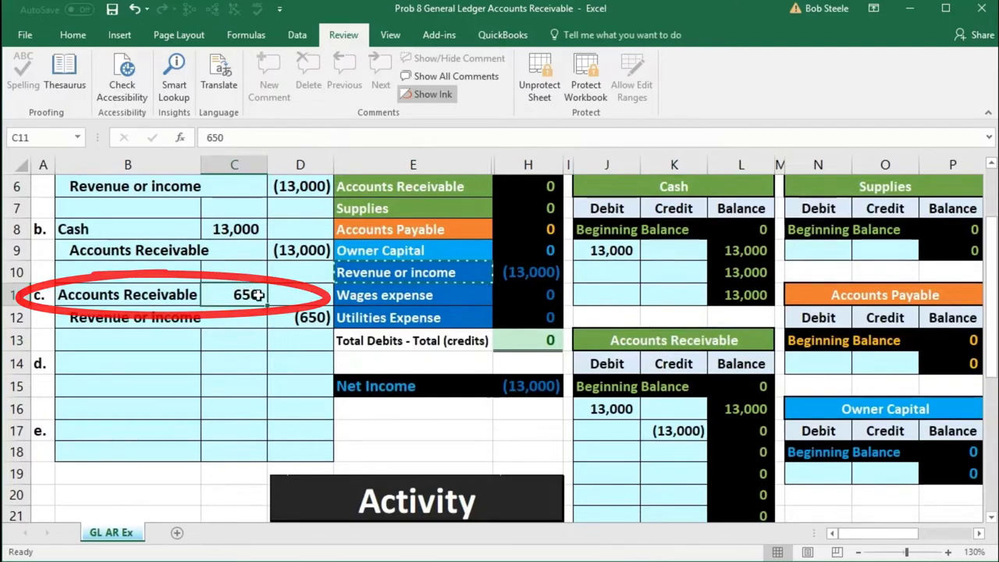
pyautogui.click(609, 348)
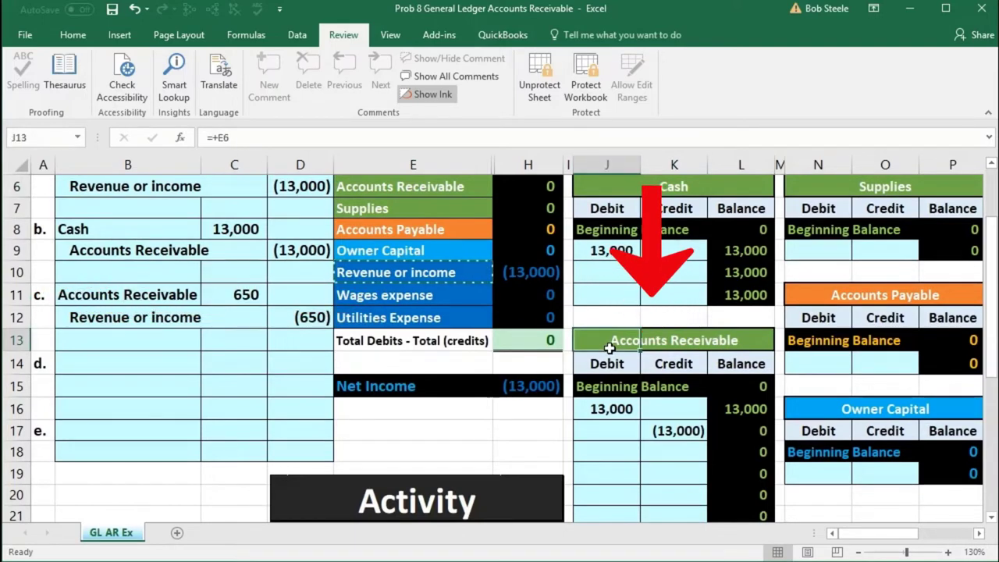
pyautogui.click(608, 367)
pyautogui.click(611, 451)
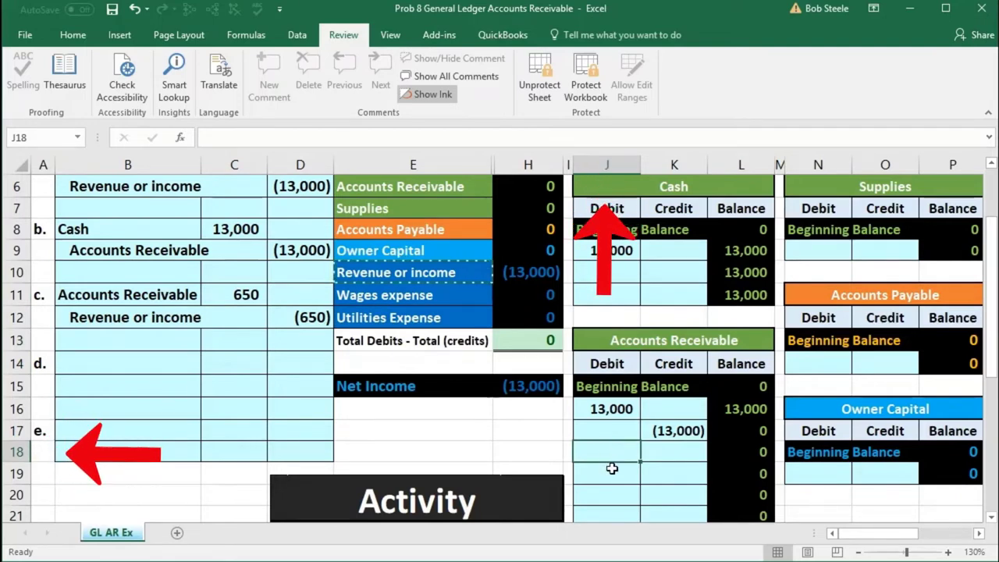
# Link J18 to C11 so the Accounts Receivable ledger holds entry c's 650 debit
pyautogui.write('=')
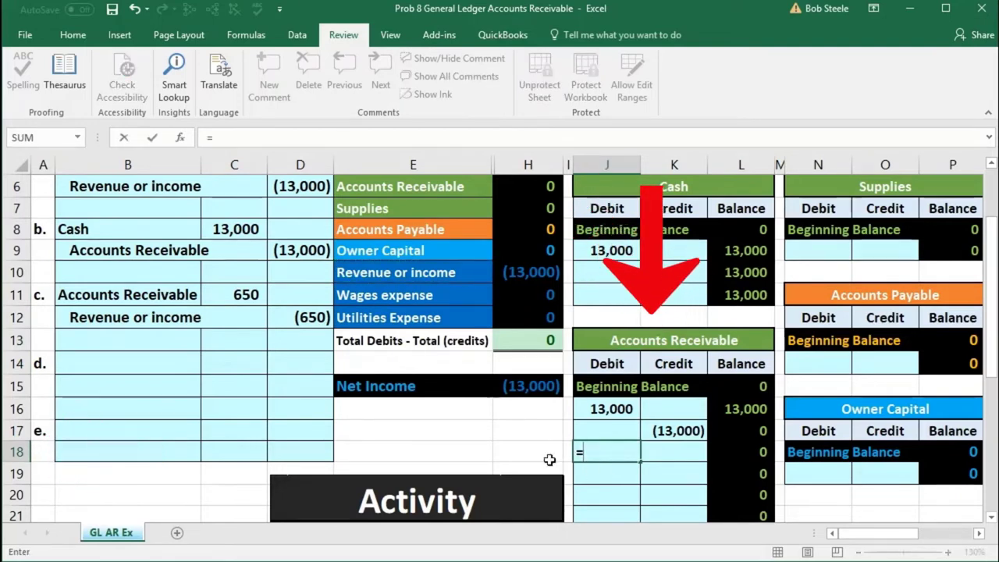
pyautogui.click(247, 294)
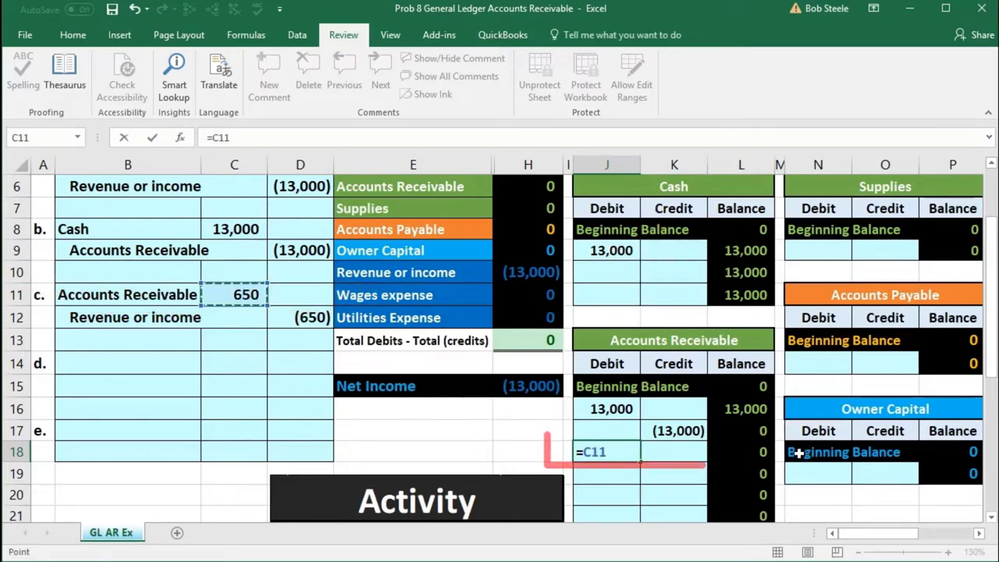
pyautogui.scroll(1, 796, 457)
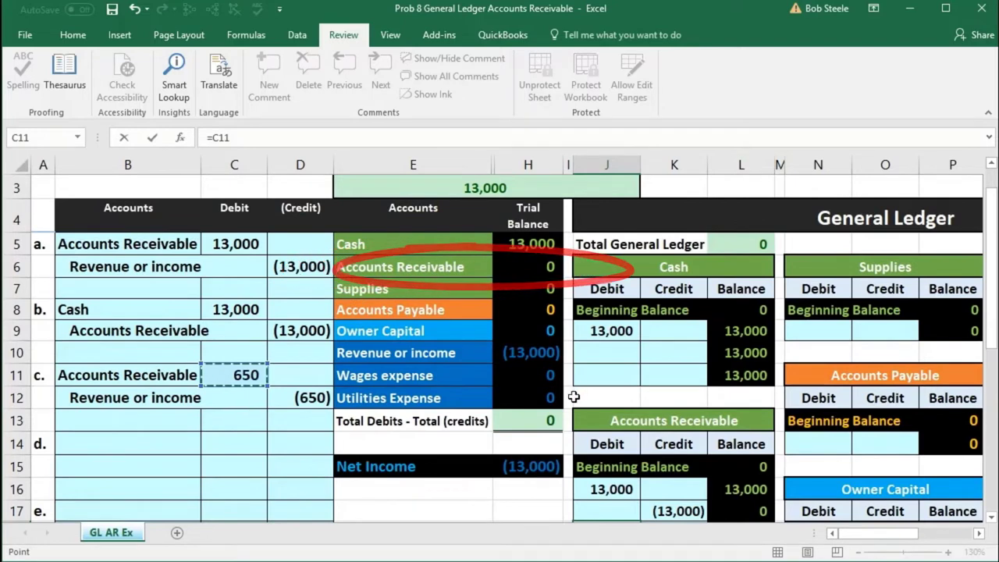
pyautogui.press('Return')
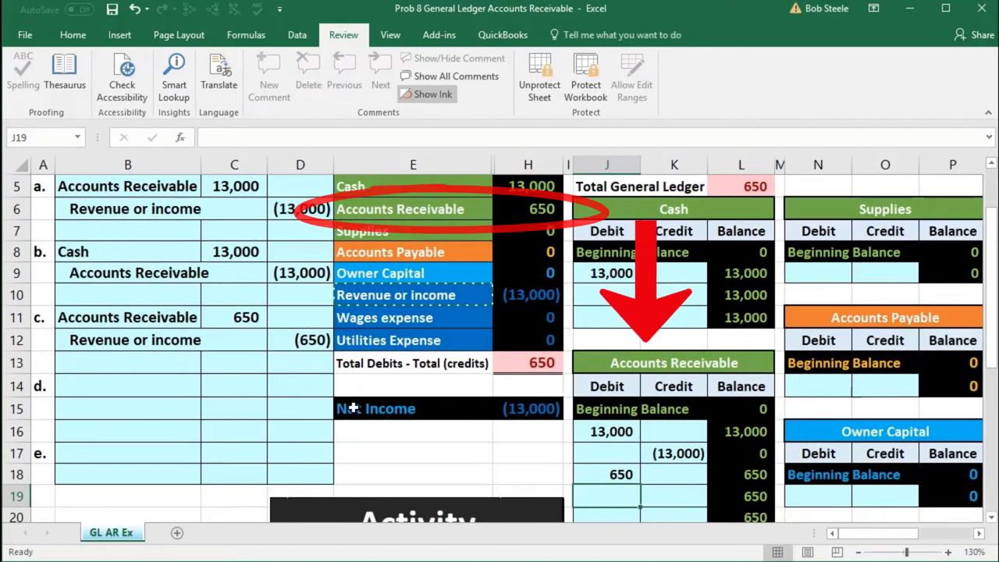
# Zoom the sheet out from 130% to 110% to reveal the Revenue or income T-account
pyautogui.moveTo(130, 344); pyautogui.dragTo(293, 339)
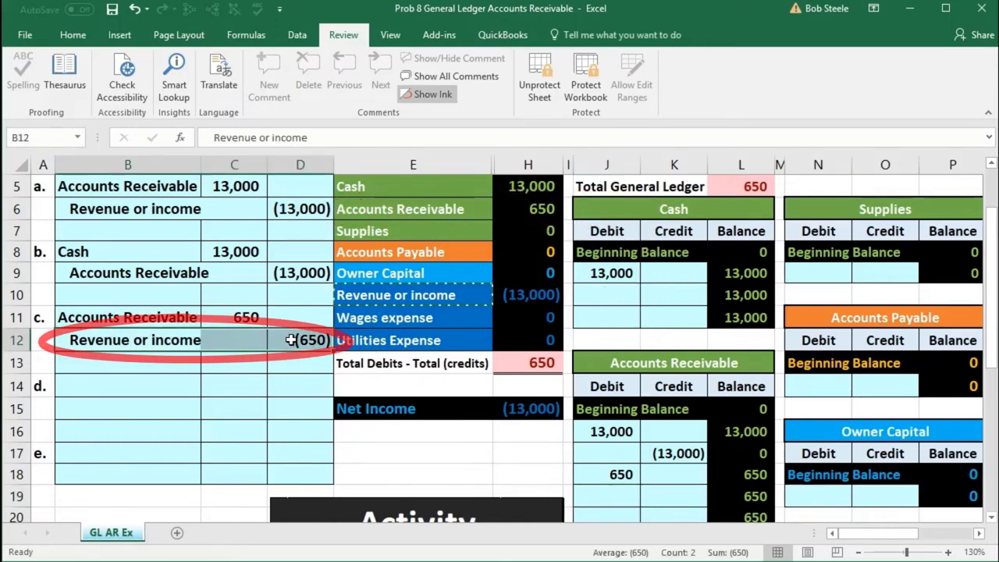
pyautogui.scroll(1, 297, 340)
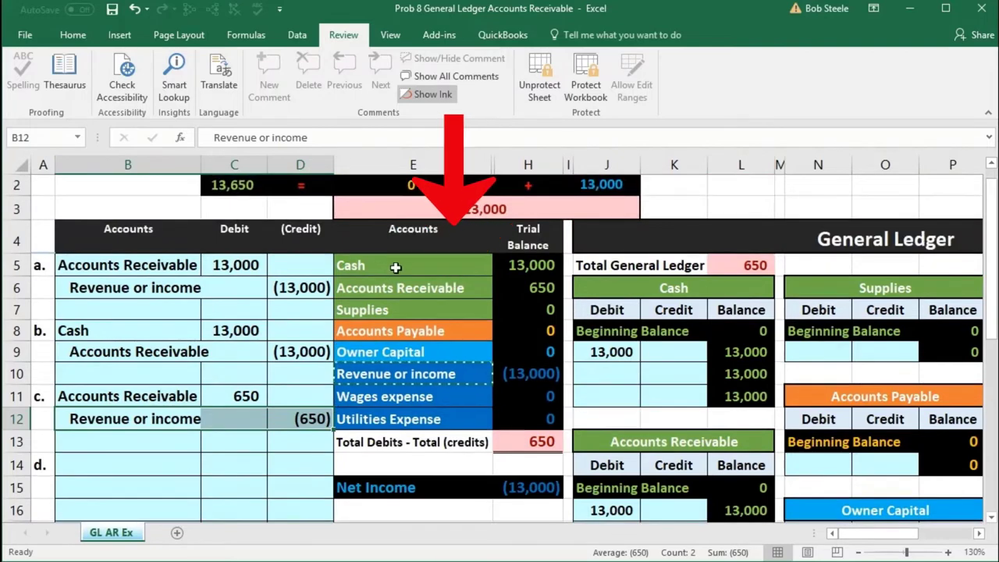
pyautogui.moveTo(367, 266); pyautogui.dragTo(529, 365)
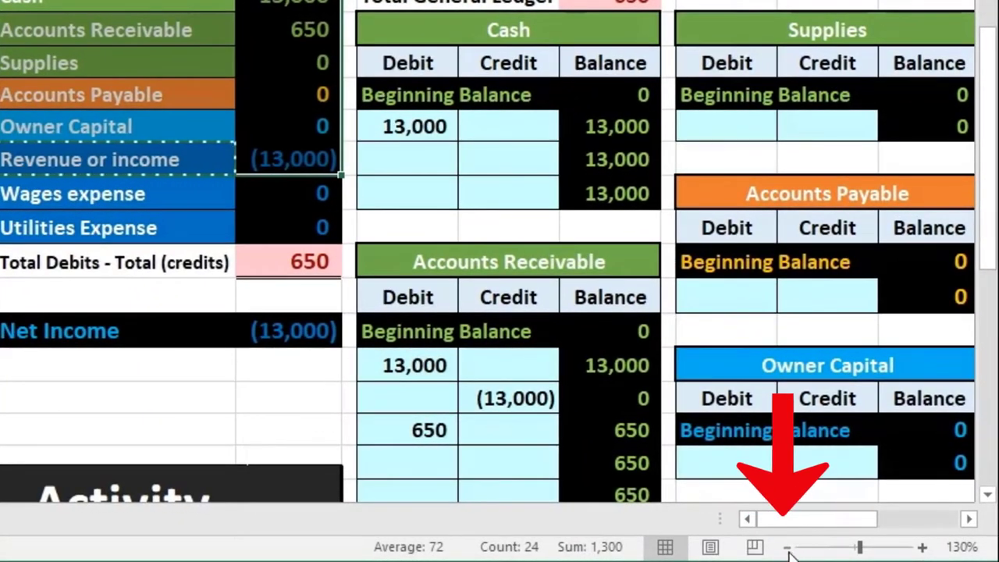
pyautogui.click(789, 548)
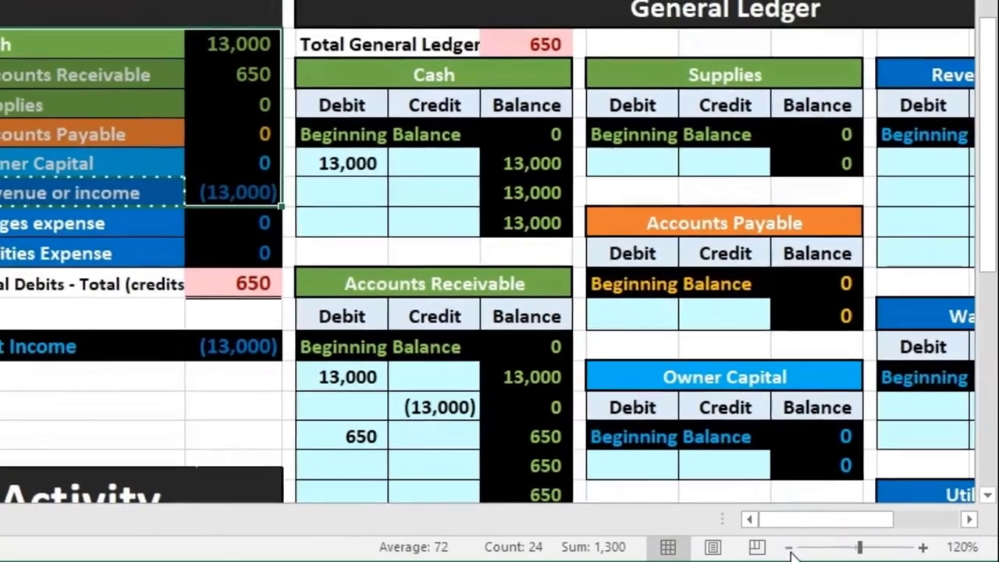
pyautogui.click(789, 548)
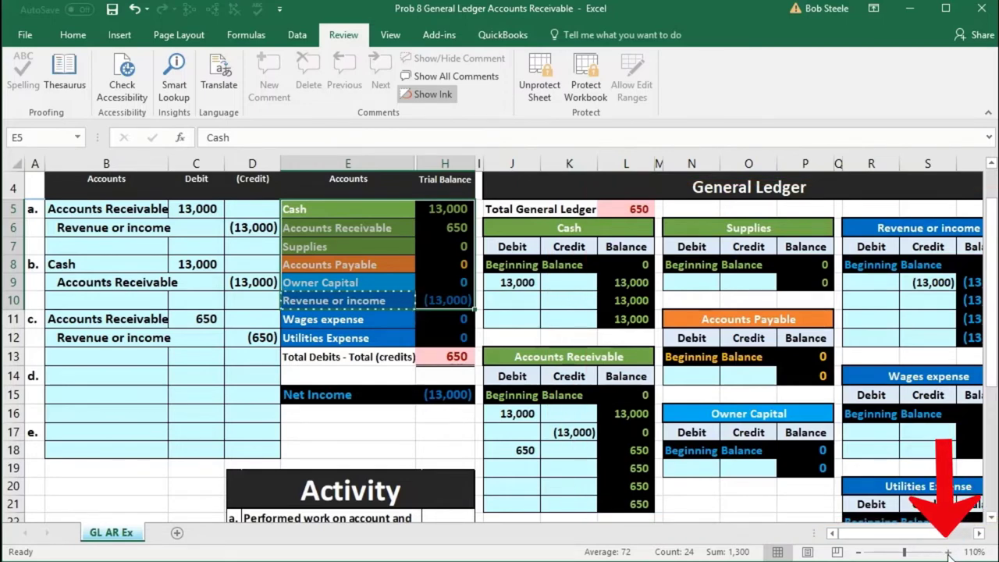
# Enter =D12 in S10 to post the (650) credit to Revenue or income
pyautogui.click(922, 300)
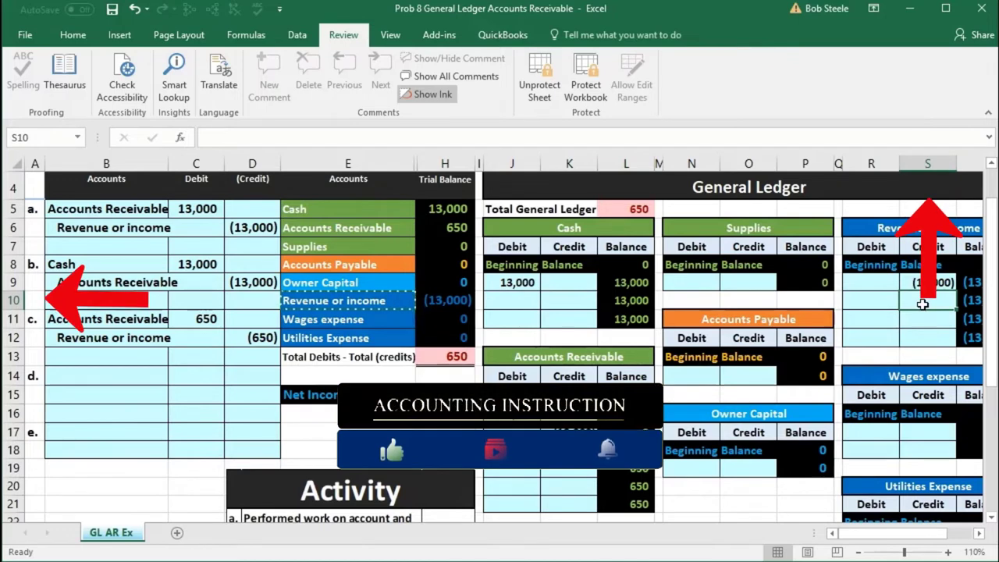
pyautogui.write('=')
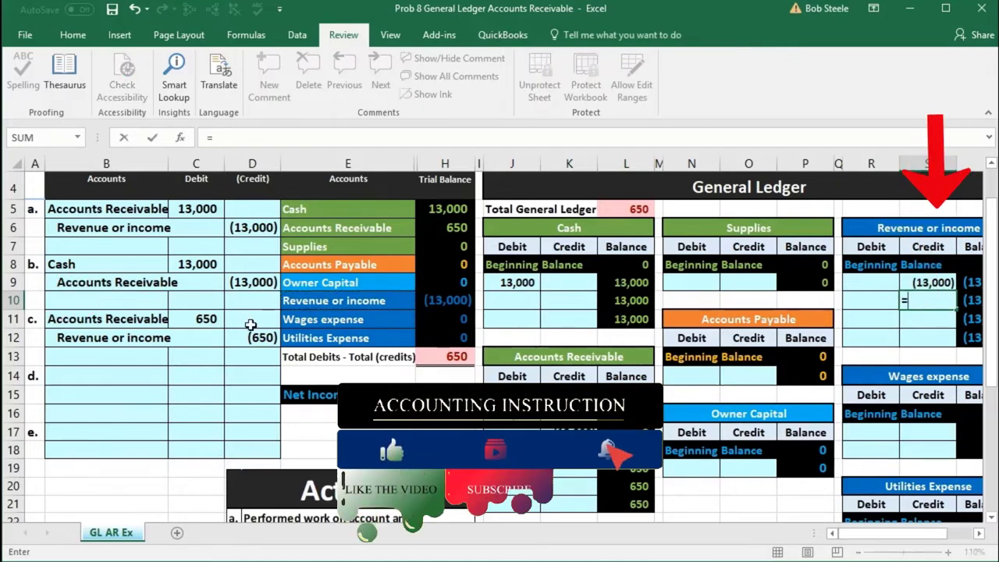
pyautogui.click(252, 338)
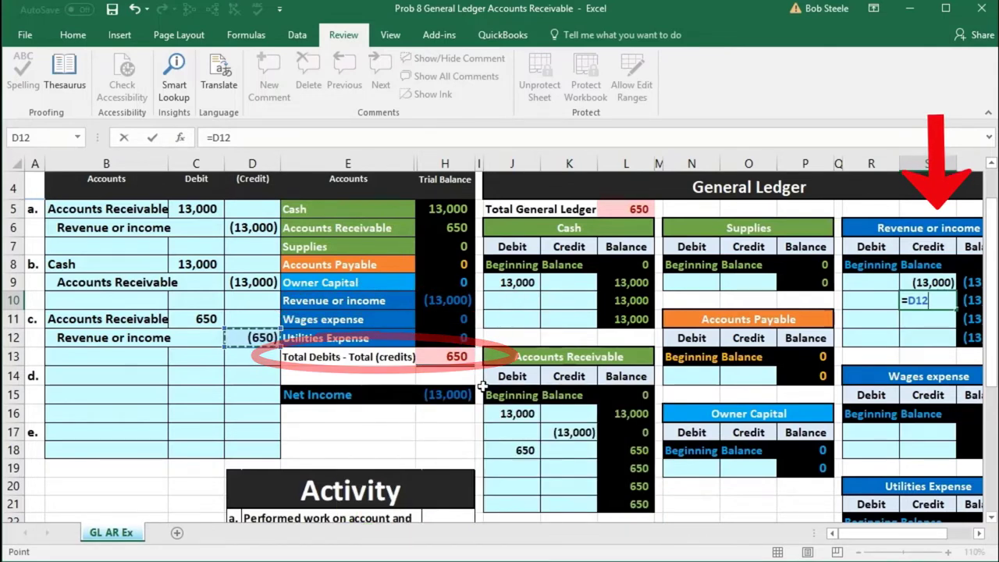
pyautogui.press('Return')
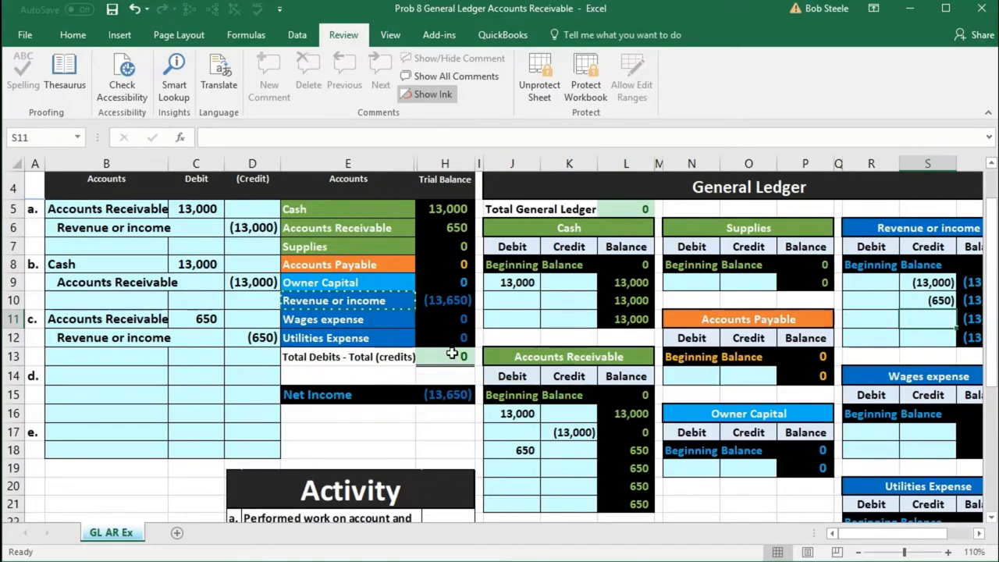
pyautogui.moveTo(449, 300); pyautogui.dragTo(449, 315)
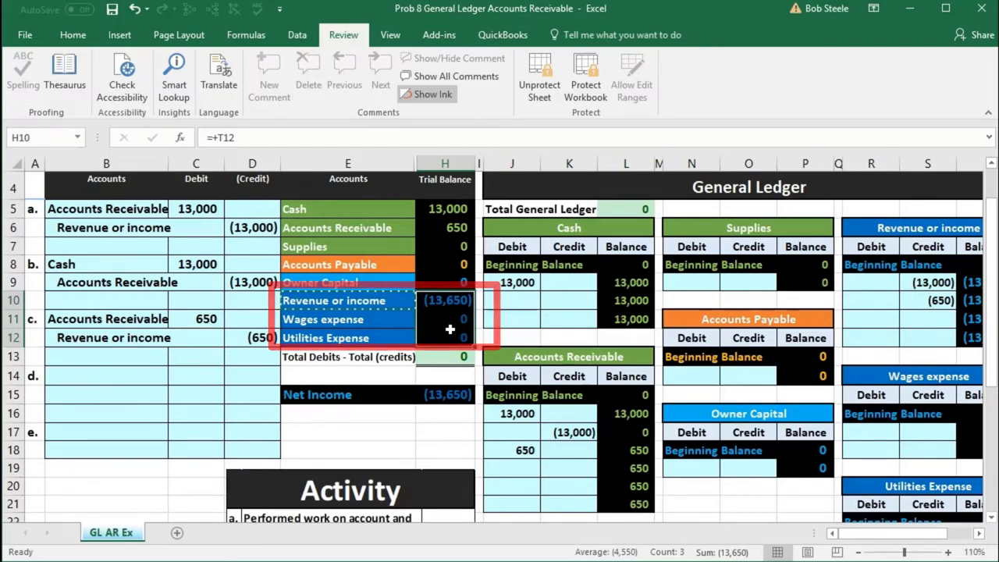
pyautogui.click(454, 394)
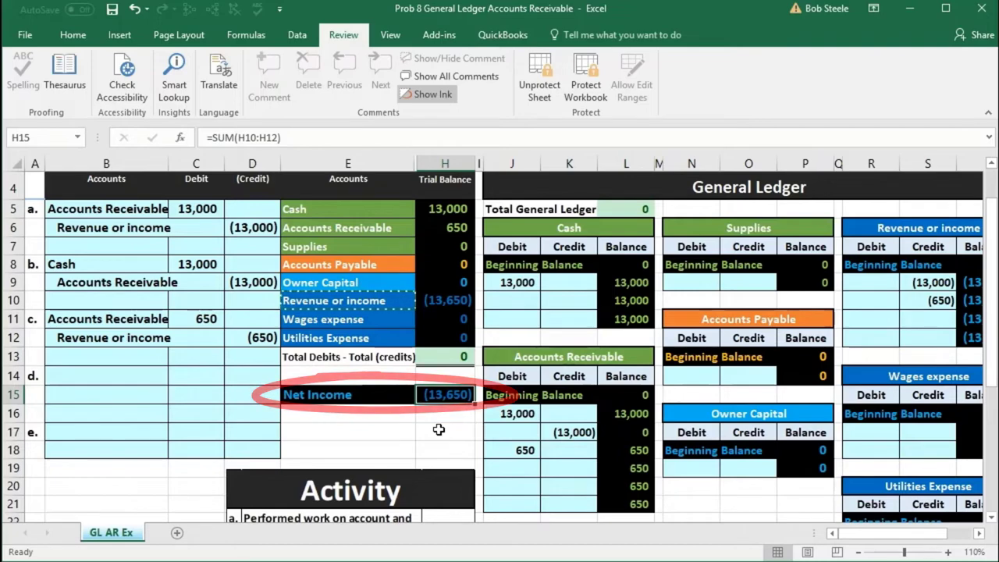
pyautogui.scroll(-1, 439, 430)
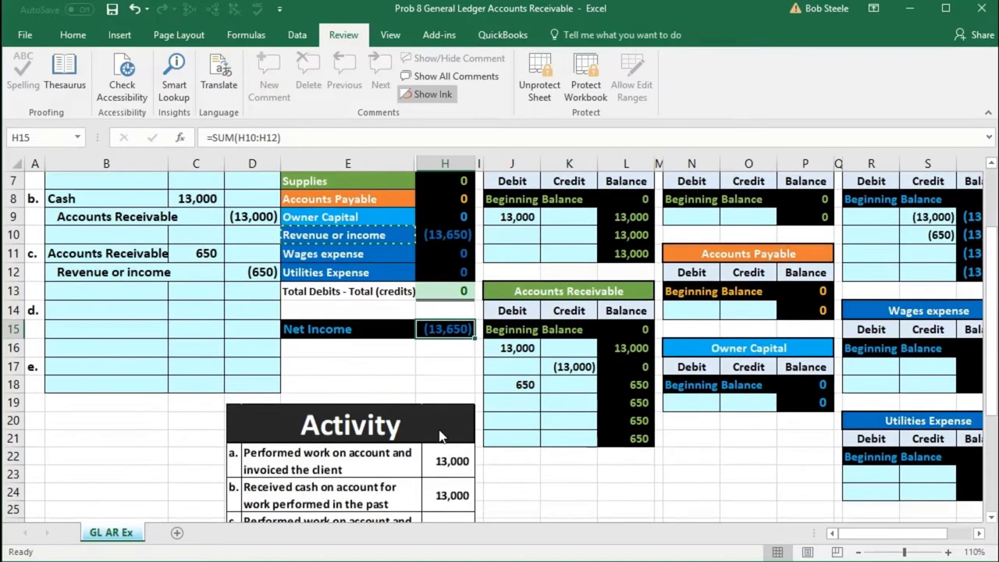
pyautogui.scroll(-2, 440, 436)
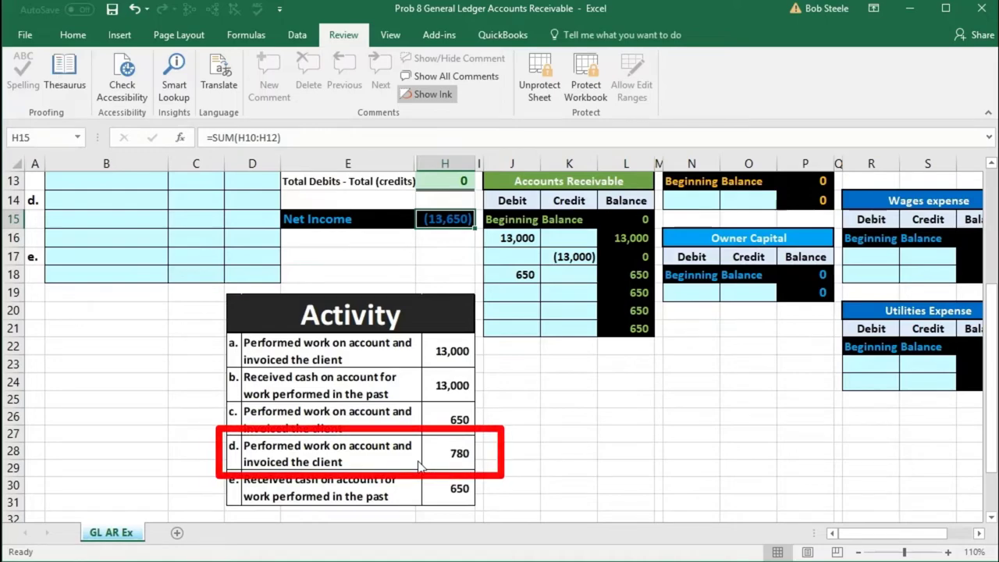
pyautogui.scroll(3, 418, 466)
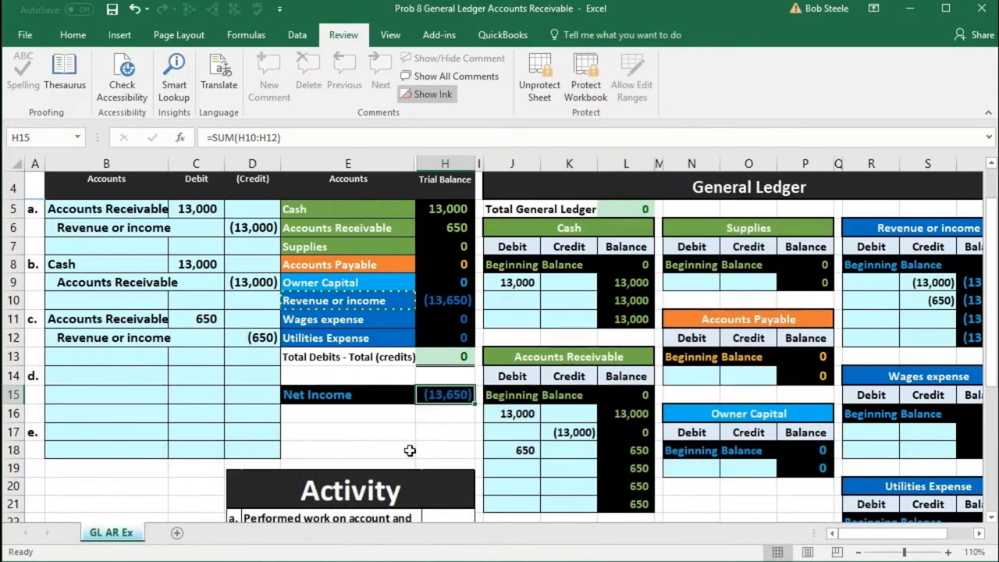
pyautogui.click(341, 228)
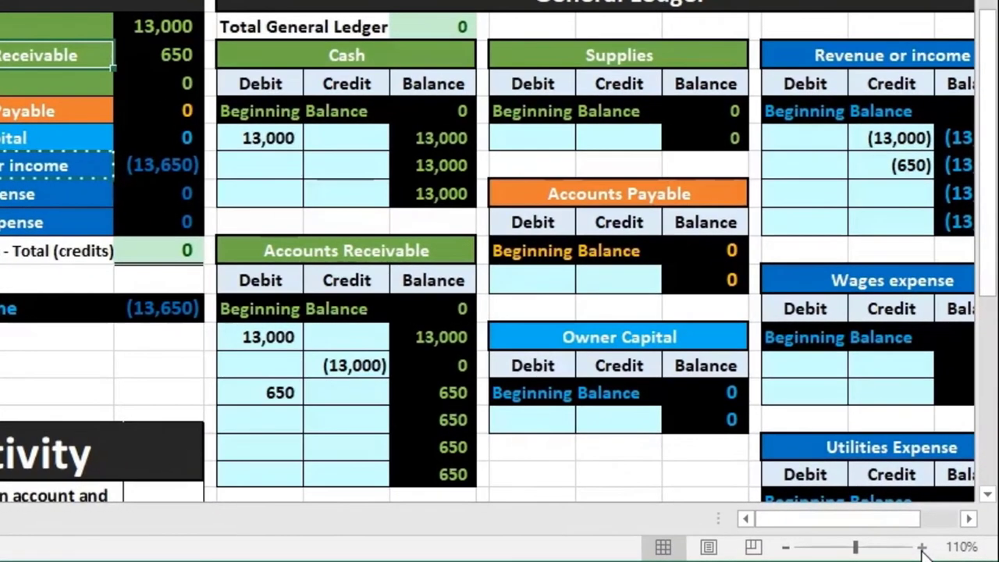
# Zoom to 130%, scroll back to column A, and select the Accounts Receivable account name
pyautogui.click(921, 547)
pyautogui.click(922, 547)
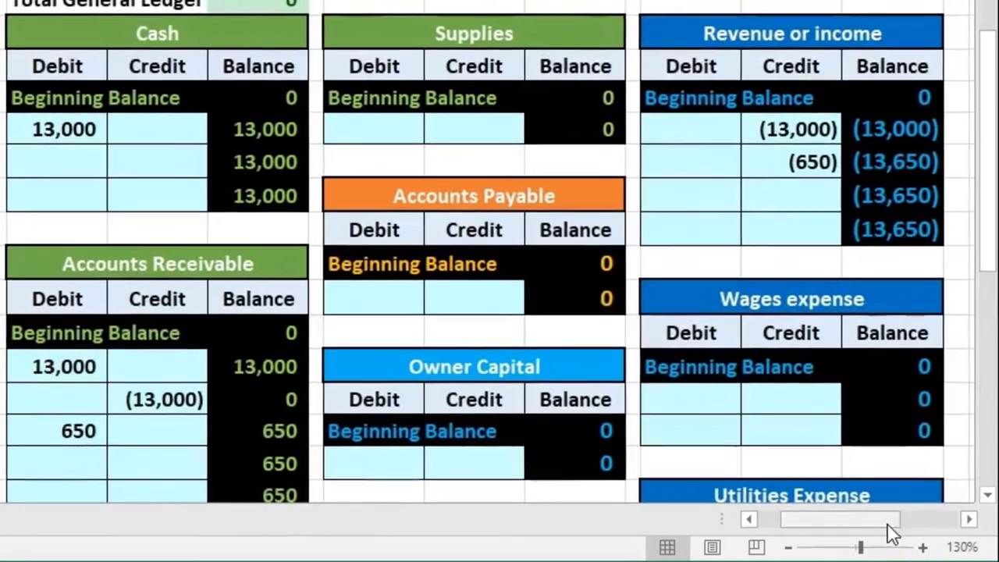
pyautogui.moveTo(893, 534); pyautogui.dragTo(819, 525)
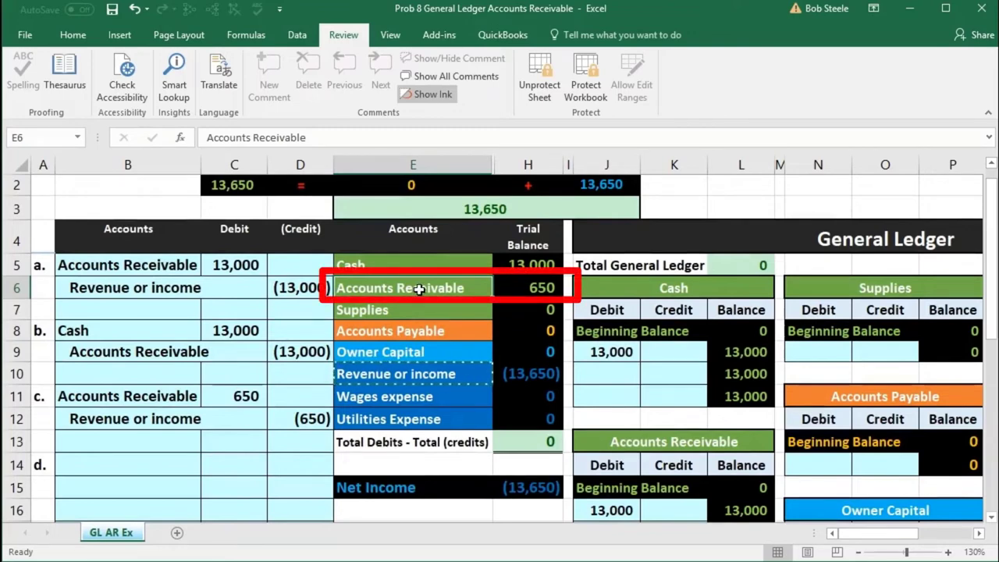
pyautogui.click(517, 292)
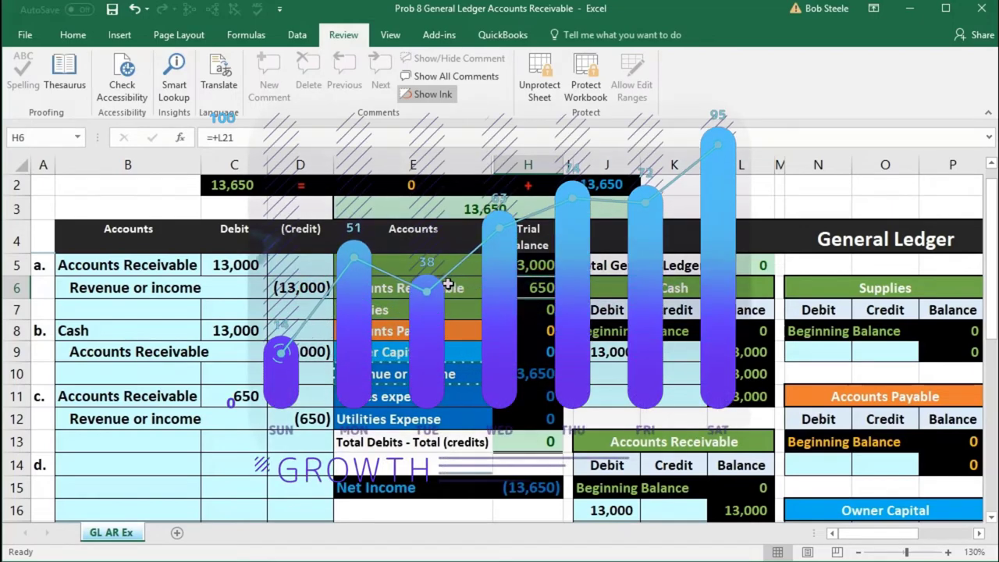
pyautogui.click(449, 285)
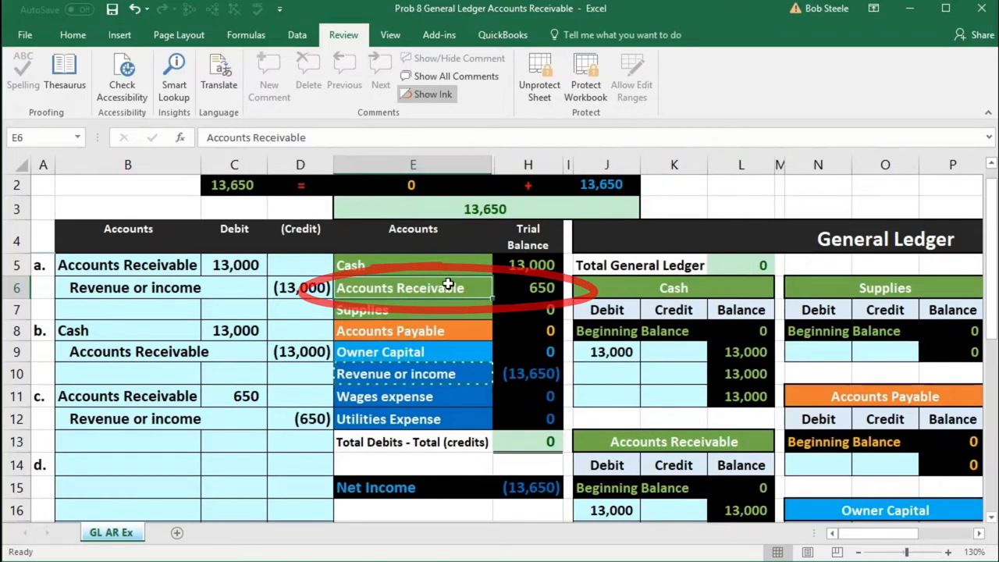
pyautogui.rightClick(449, 285)
# Paste Accounts Receivable as entry d's debit account
pyautogui.click(473, 314)
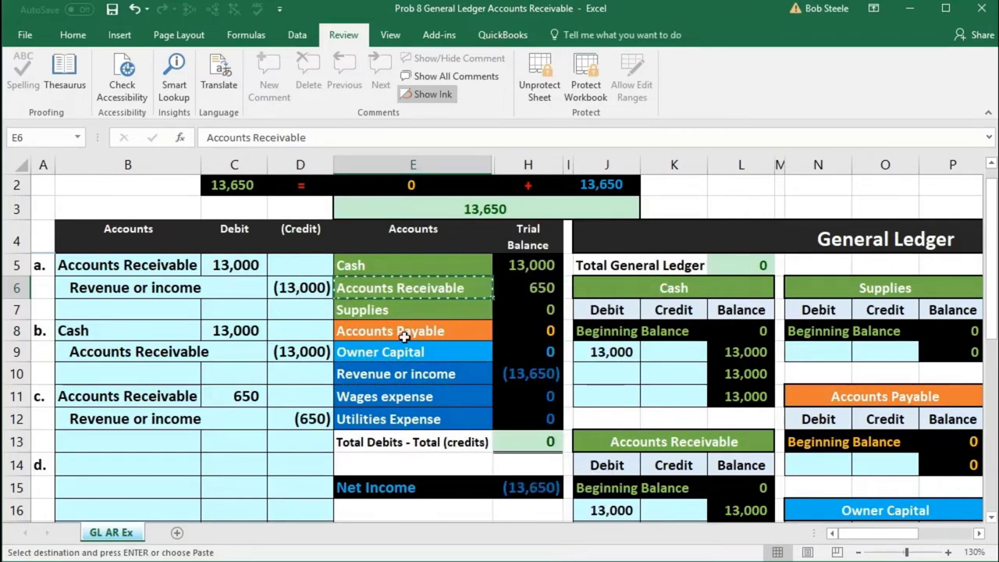
pyautogui.scroll(-1, 257, 386)
pyautogui.click(128, 379)
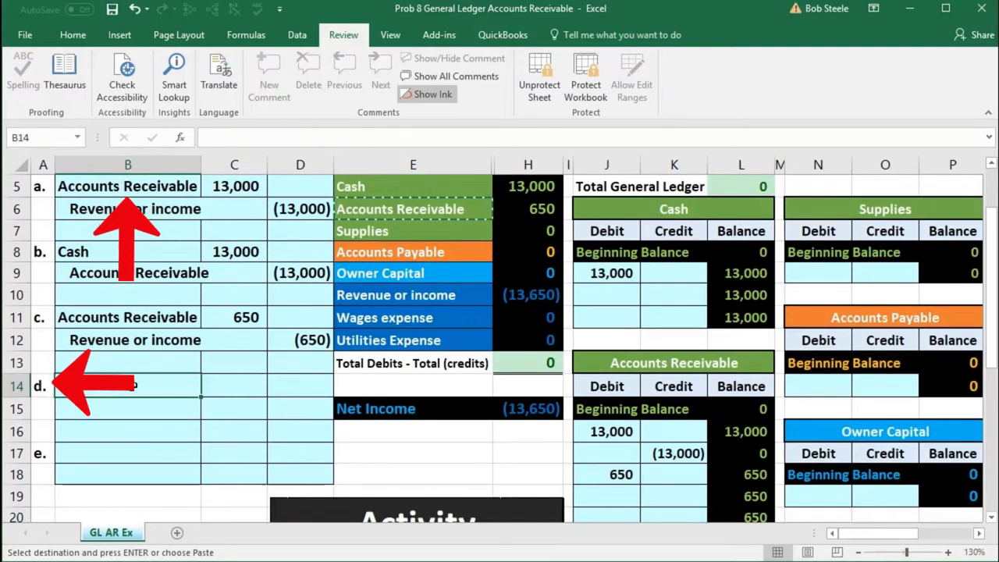
pyautogui.rightClick(135, 385)
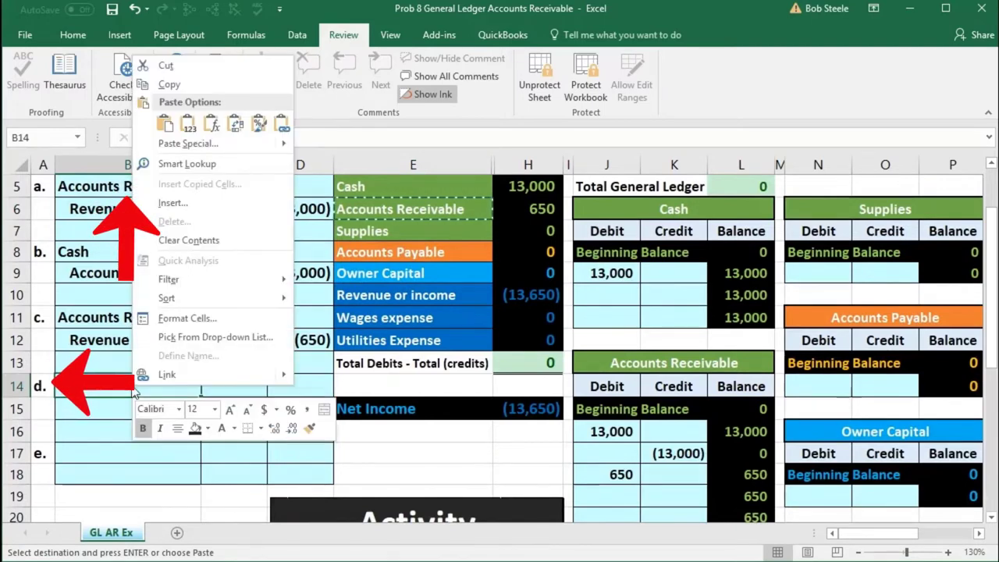
pyautogui.click(189, 125)
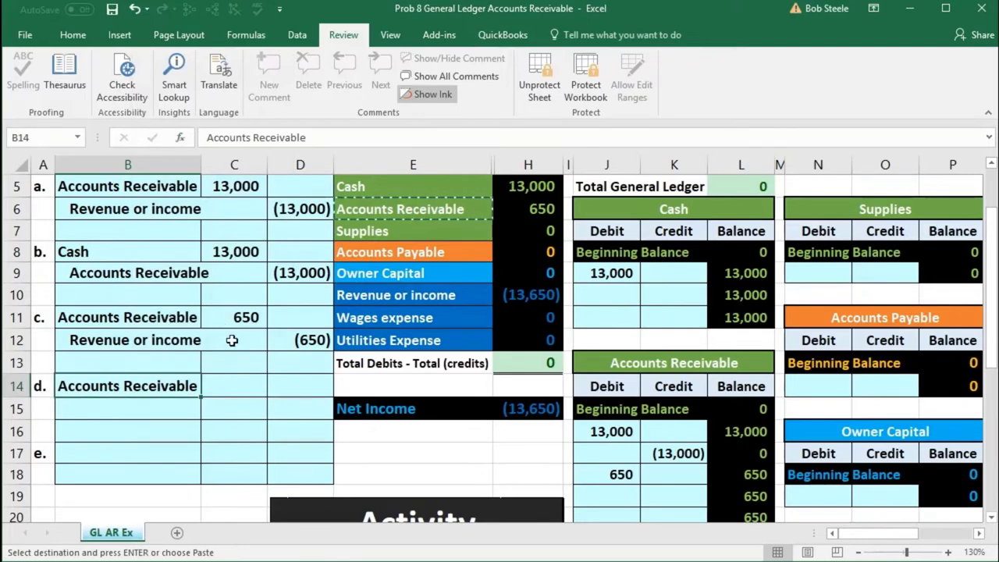
# Enter entry d's 780 debit and a matching negative credit formula on the next row
pyautogui.click(237, 380)
pyautogui.scroll(-2, 236, 380)
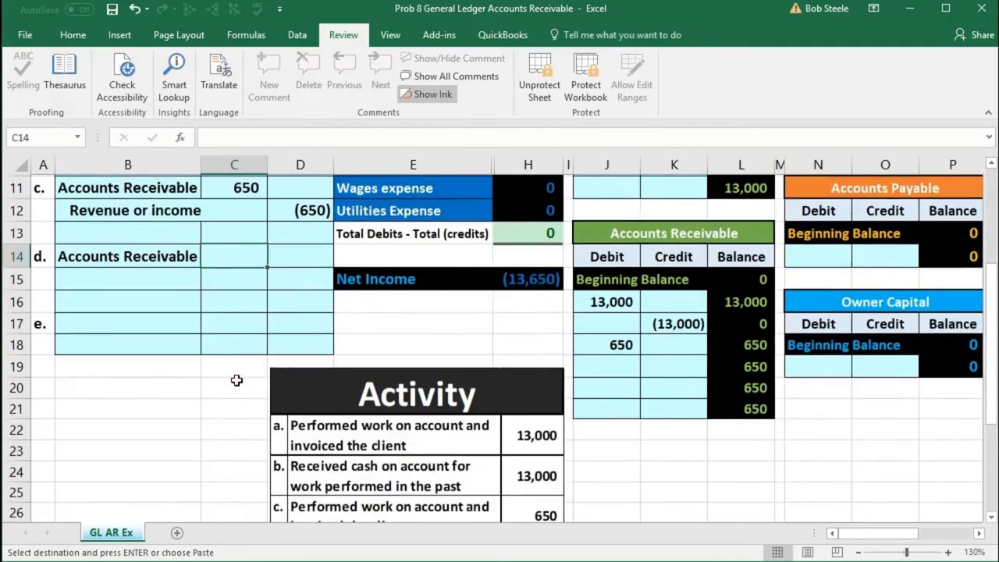
pyautogui.scroll(-1, 236, 380)
pyautogui.scroll(2, 237, 380)
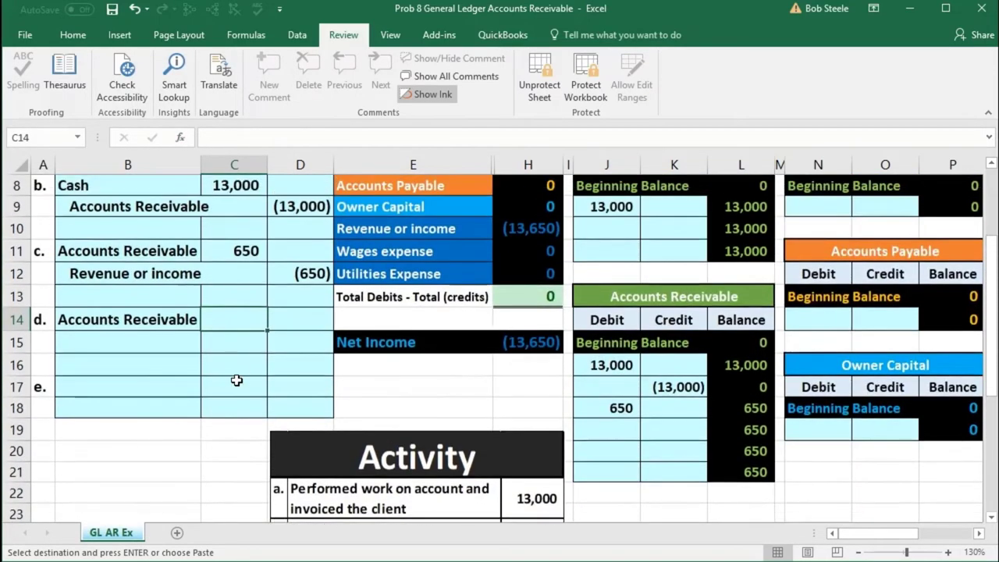
pyautogui.write('780')
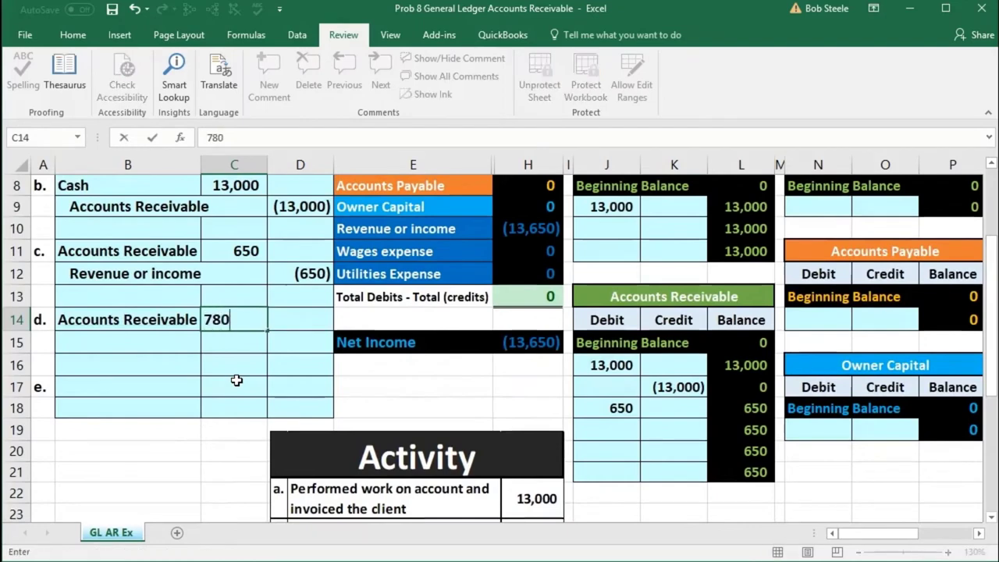
pyautogui.press('Return')
pyautogui.press('Right')
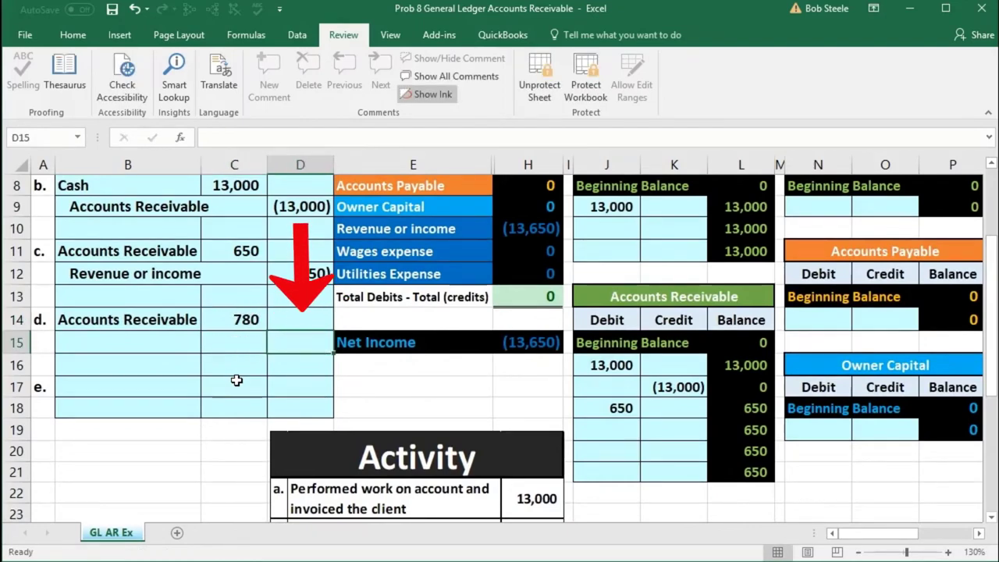
pyautogui.write('-')
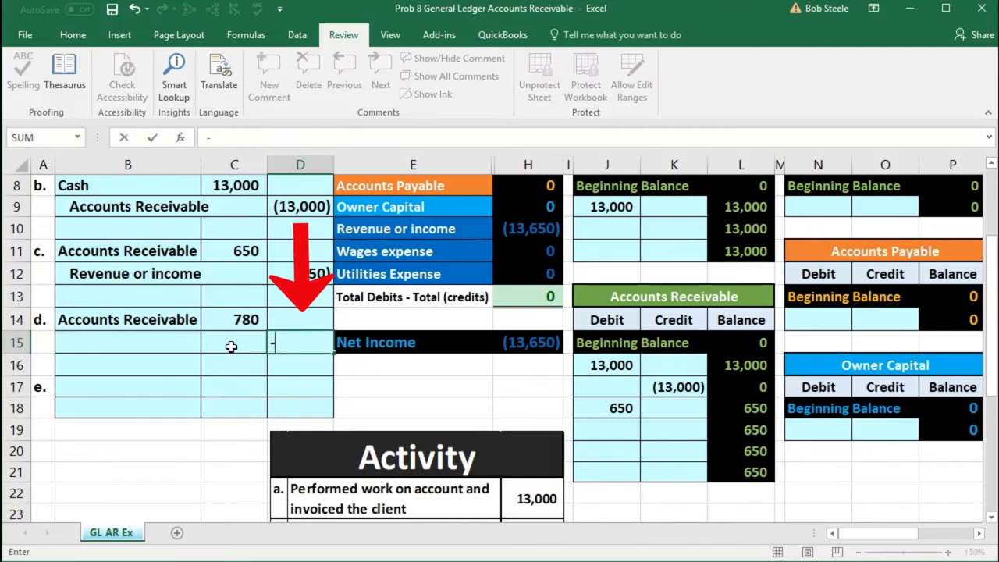
pyautogui.click(230, 322)
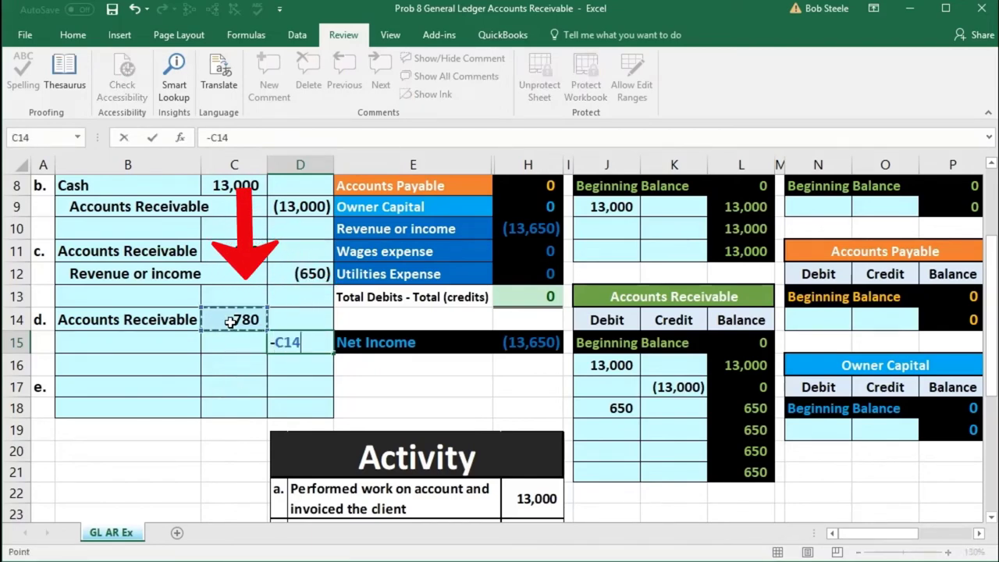
pyautogui.press('Return')
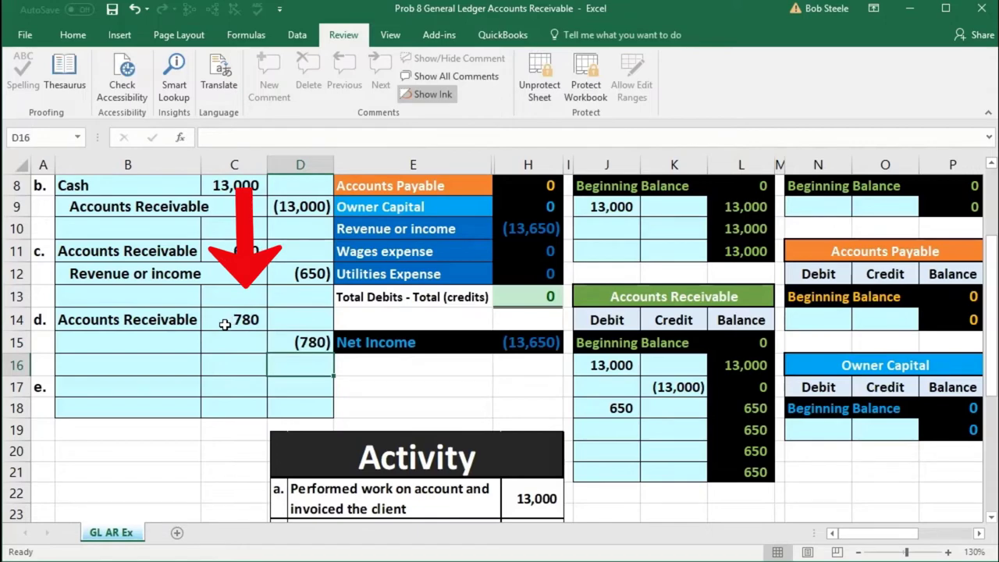
# Copy the Revenue or income account name from the trial balance
pyautogui.click(182, 343)
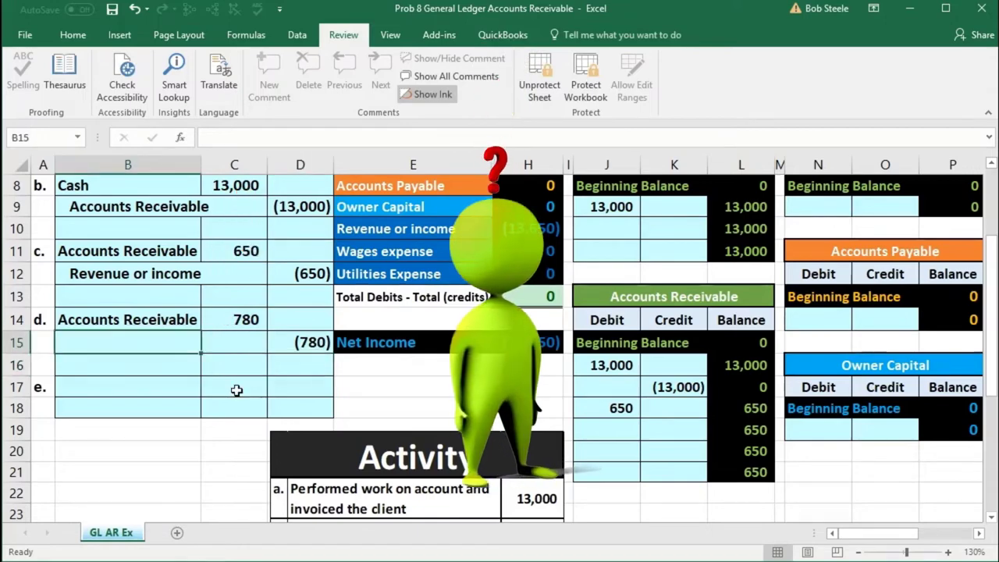
pyautogui.scroll(2, 237, 390)
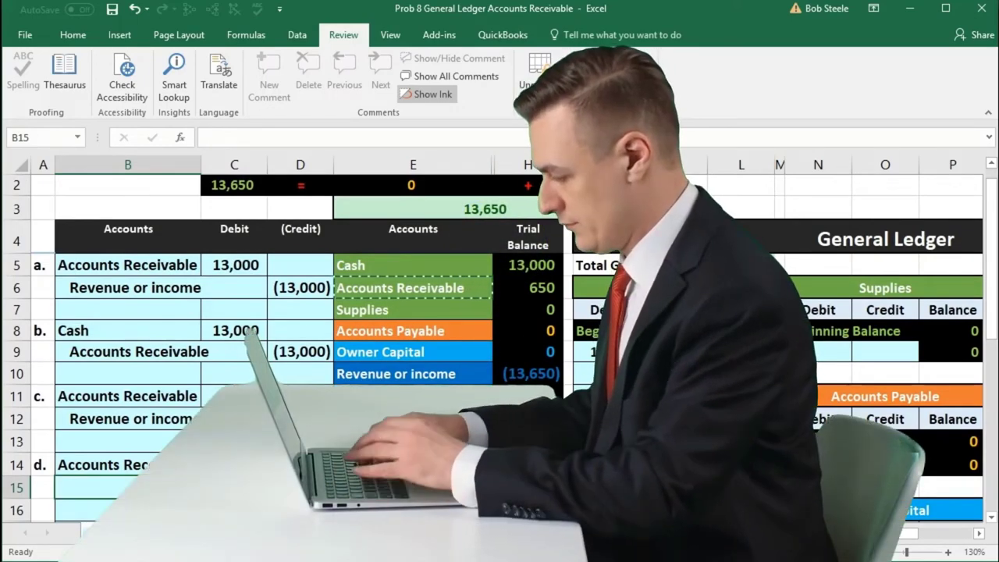
pyautogui.click(378, 374)
pyautogui.click(515, 373)
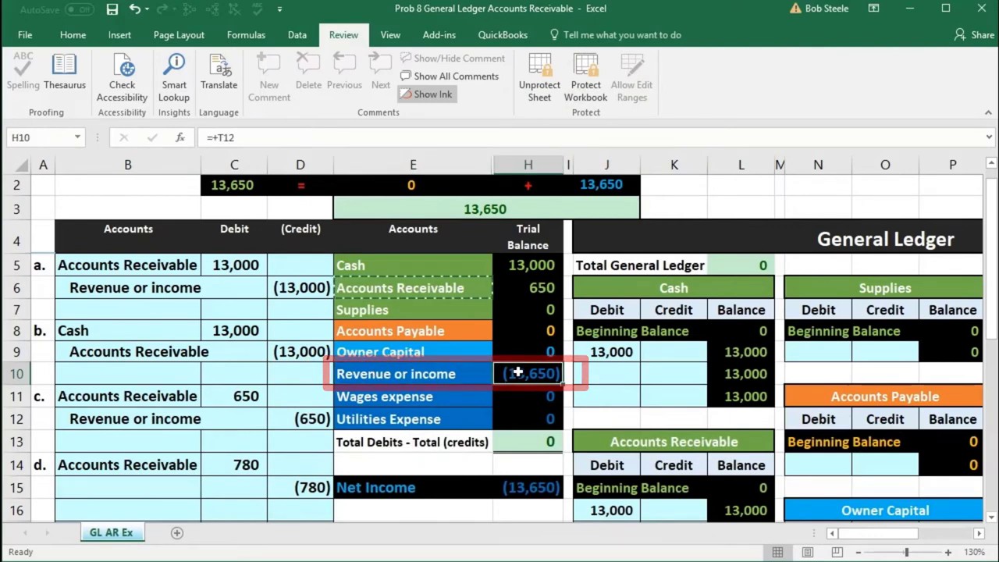
pyautogui.click(425, 378)
pyautogui.rightClick(424, 379)
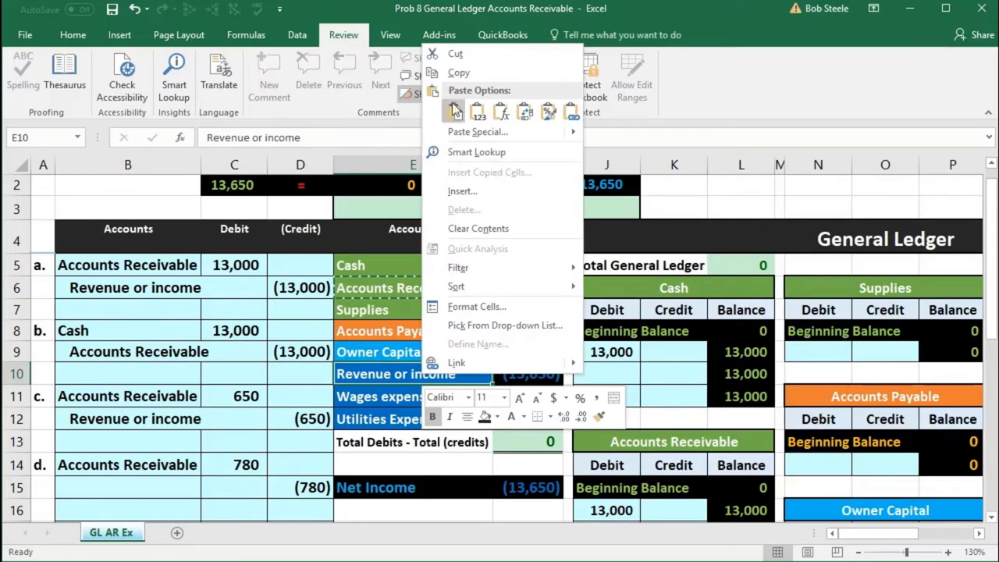
pyautogui.click(458, 72)
# Paste Revenue or income as a value into B15, indent it, and review entry d
pyautogui.scroll(-1, 172, 401)
pyautogui.click(161, 404)
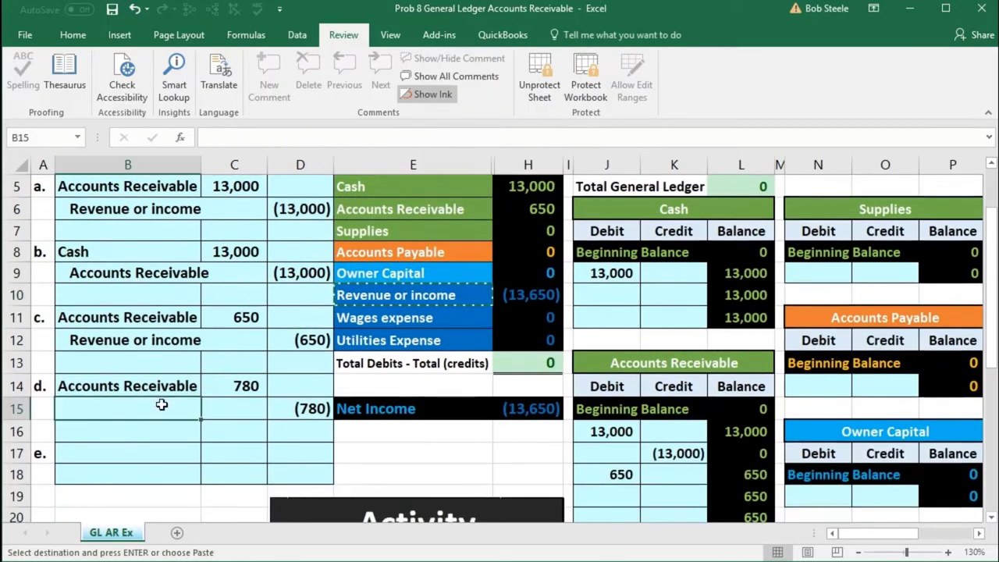
pyautogui.rightClick(161, 404)
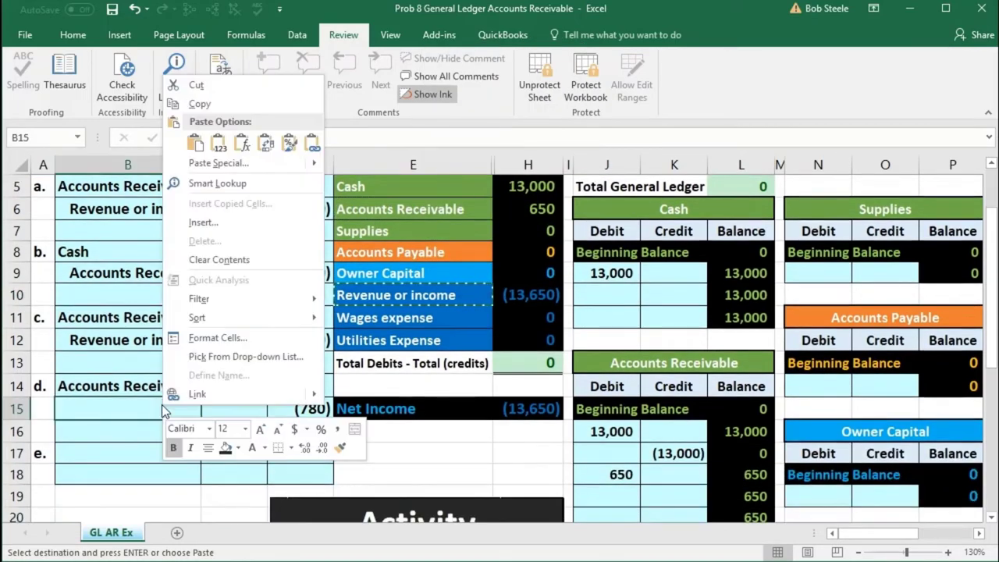
pyautogui.click(219, 145)
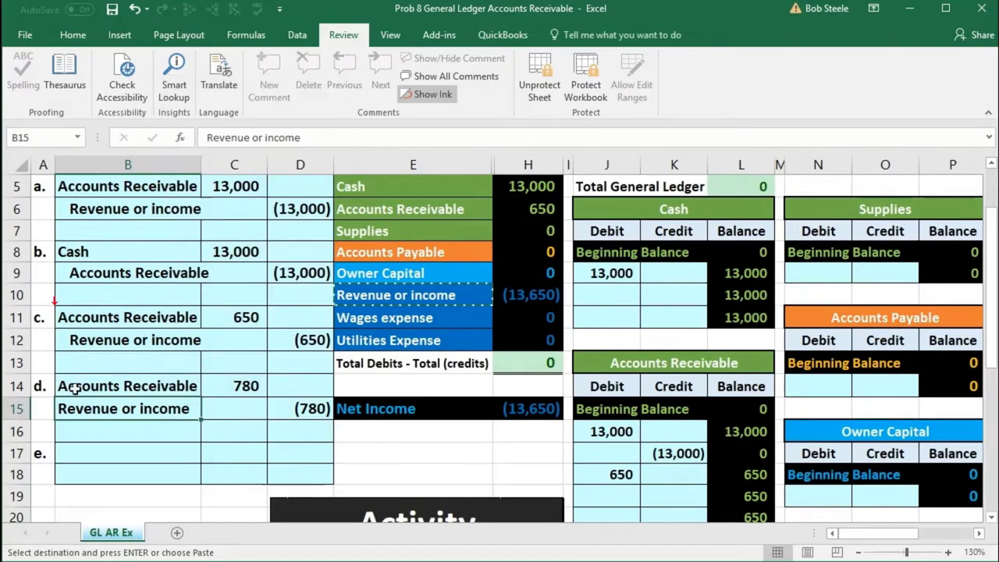
pyautogui.doubleClick(61, 411)
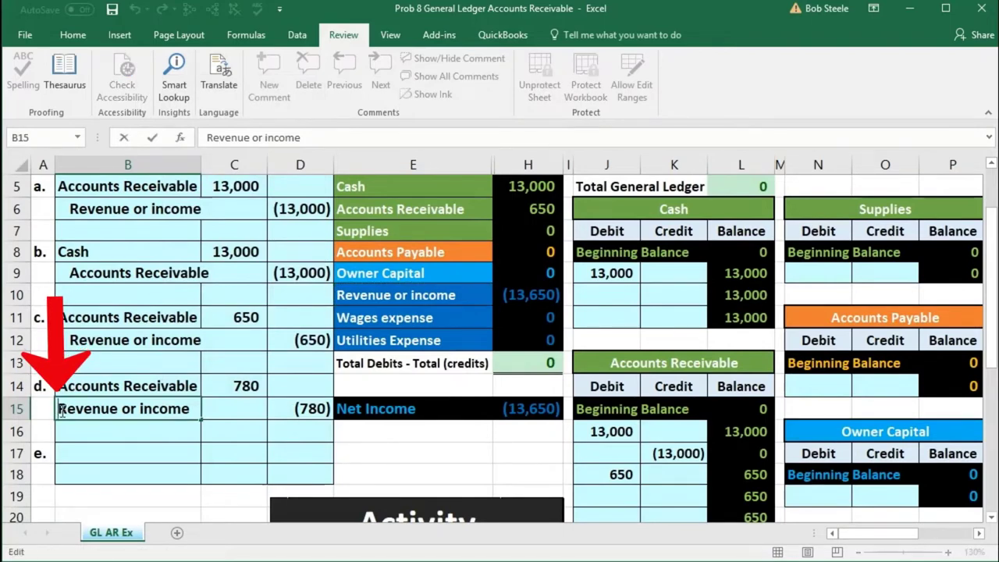
pyautogui.press('Return')
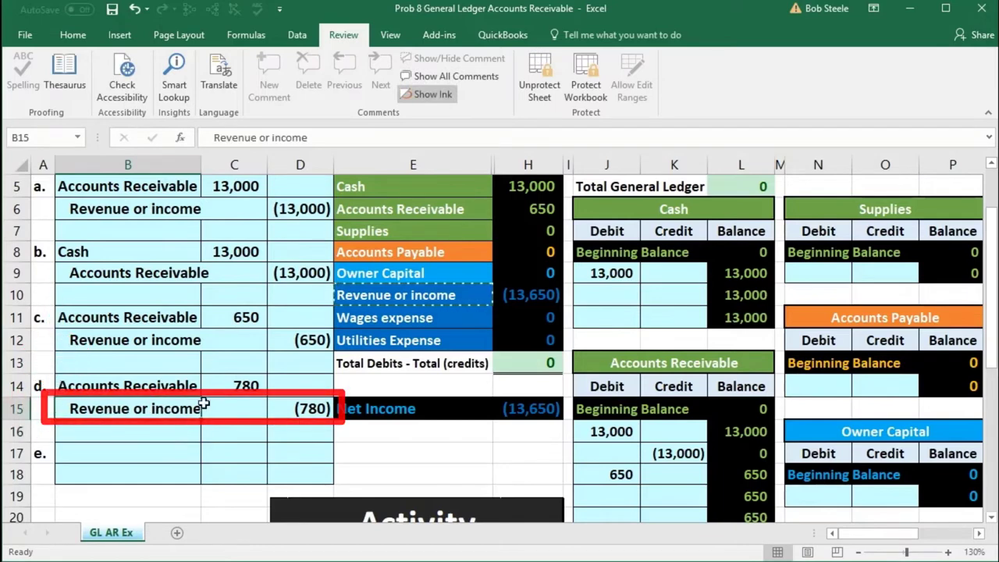
pyautogui.moveTo(268, 401); pyautogui.dragTo(284, 403)
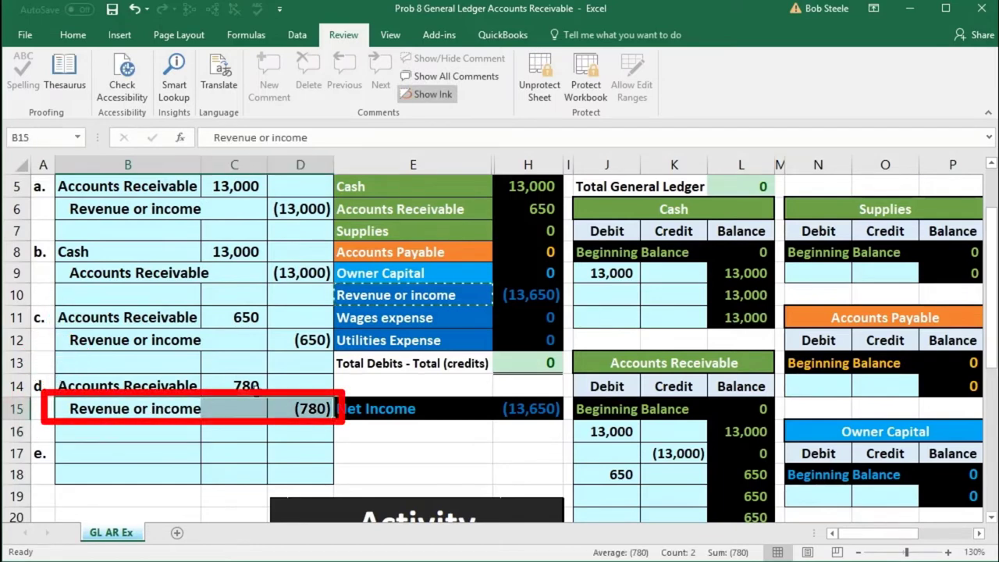
pyautogui.click(235, 385)
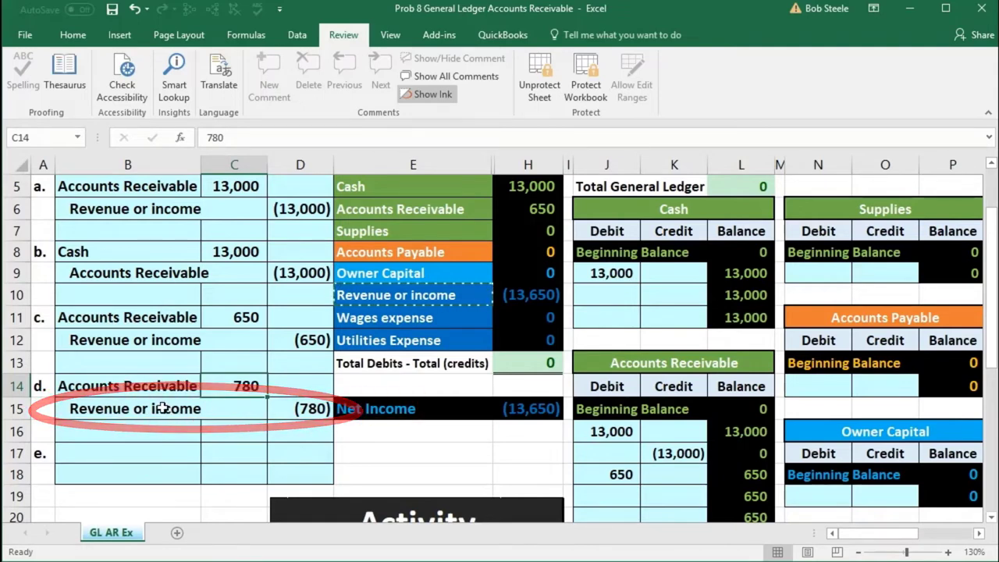
pyautogui.moveTo(160, 407); pyautogui.dragTo(284, 409)
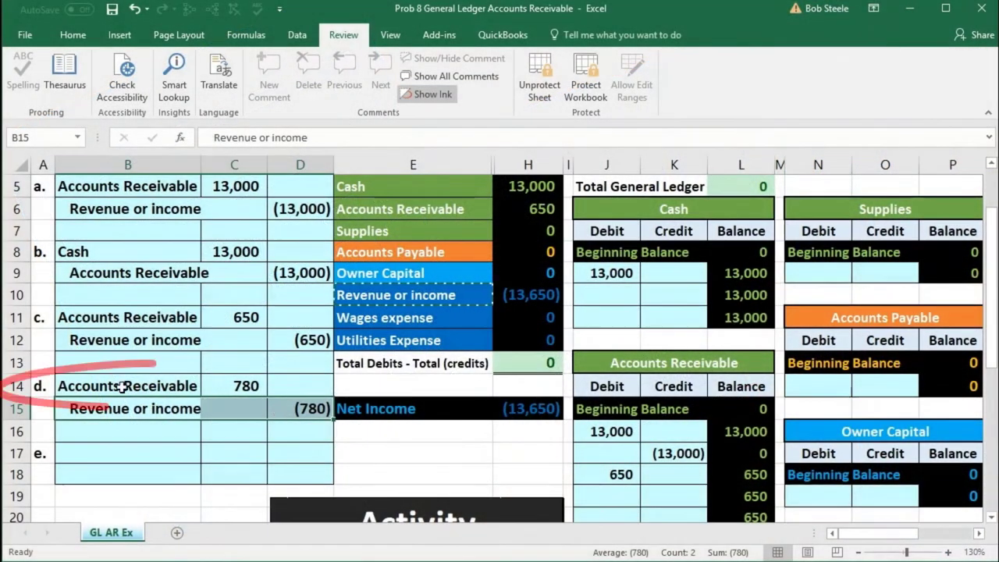
pyautogui.moveTo(156, 384); pyautogui.dragTo(231, 383)
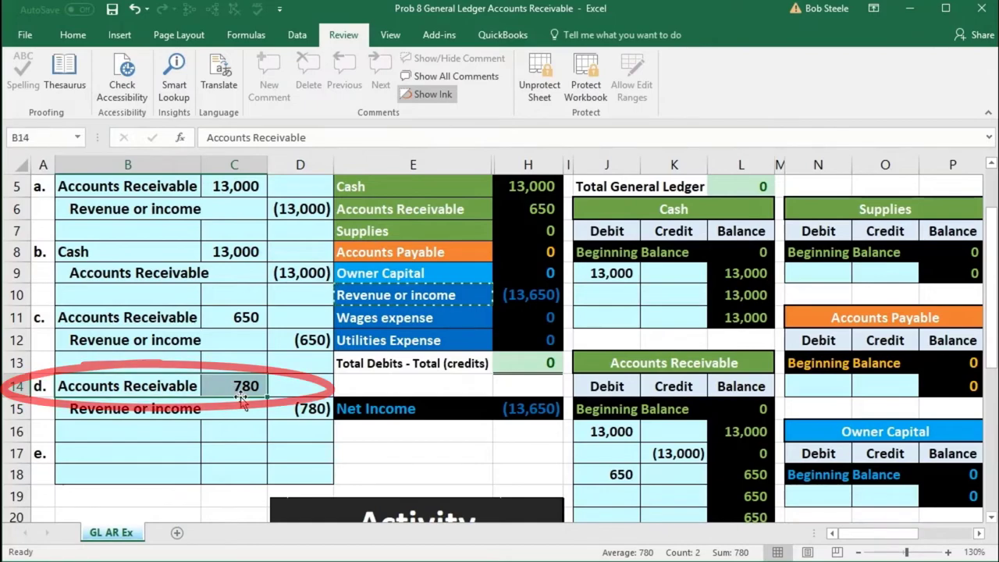
pyautogui.scroll(1, 373, 337)
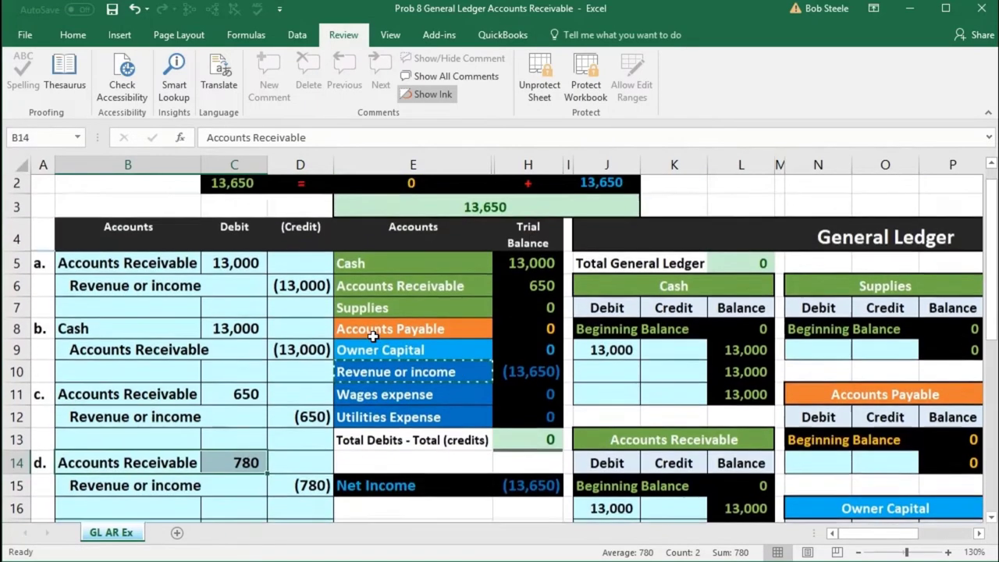
pyautogui.click(393, 267)
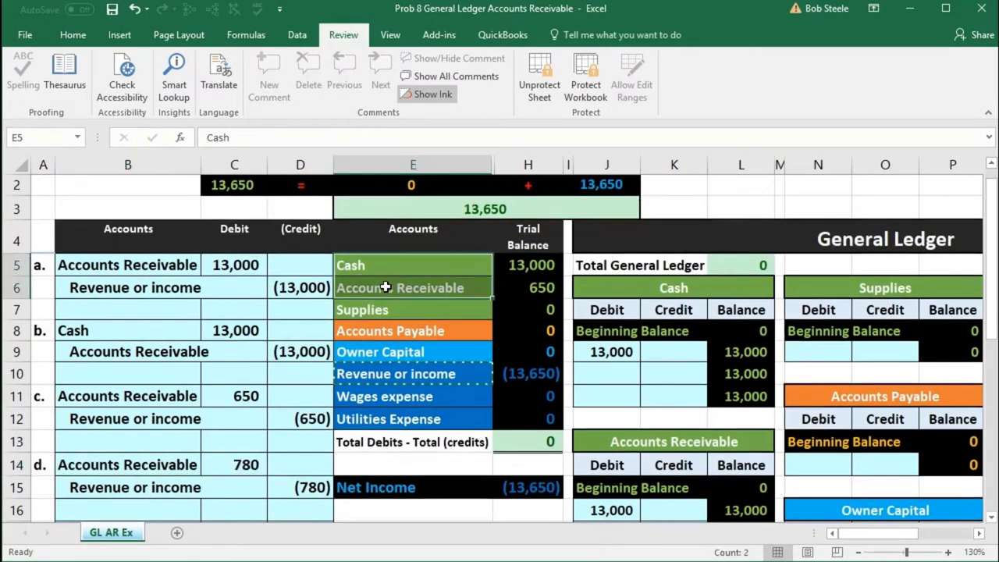
pyautogui.click(385, 287)
pyautogui.click(608, 291)
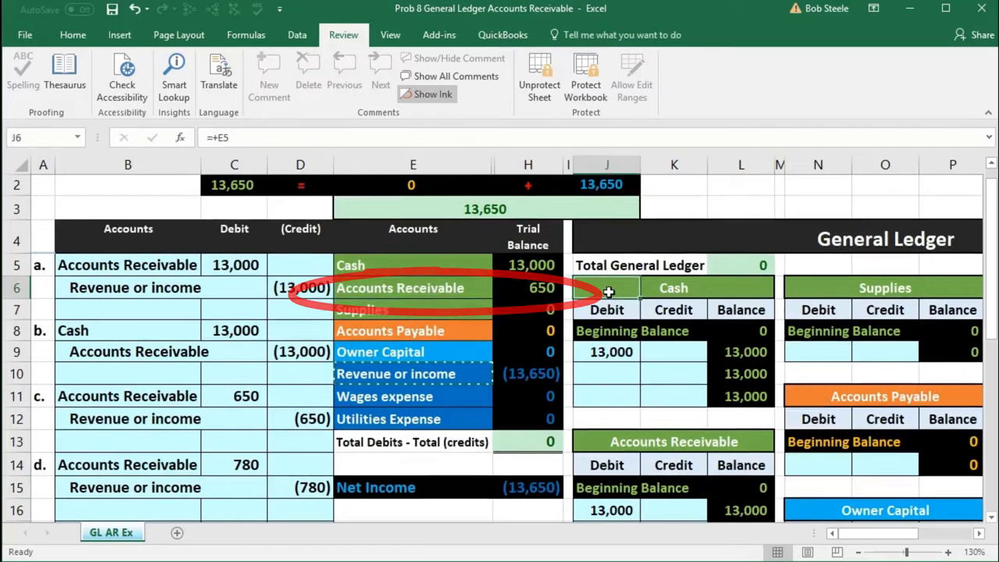
pyautogui.scroll(-1, 608, 291)
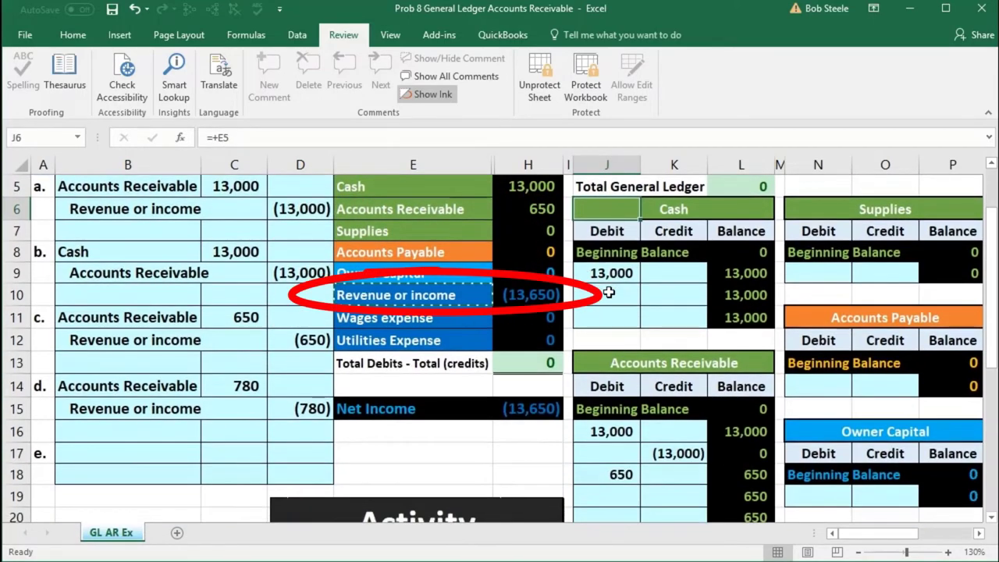
pyautogui.scroll(-1, 609, 301)
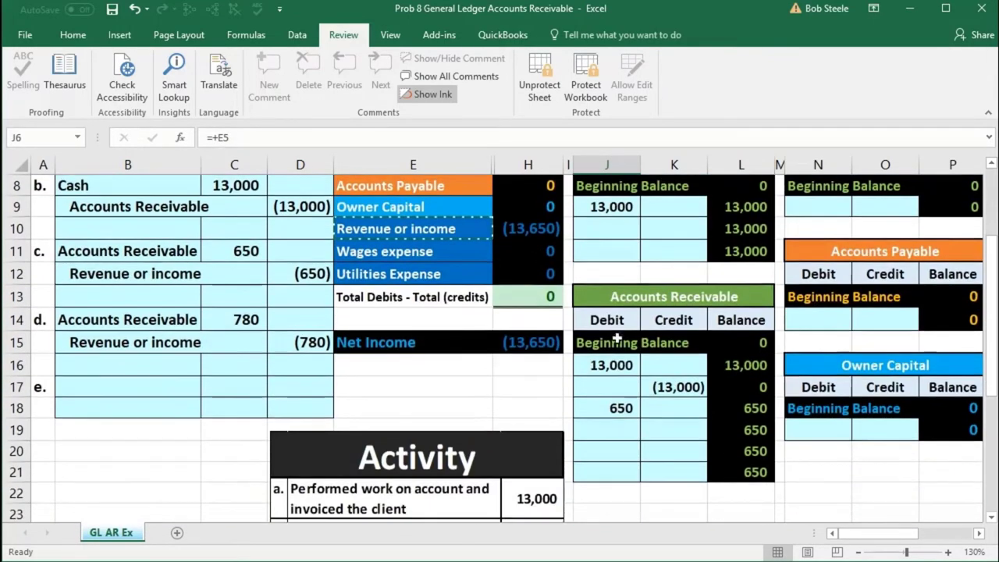
# Enter =C14 in J19, raising the Accounts Receivable ledger to 1,430
pyautogui.click(610, 426)
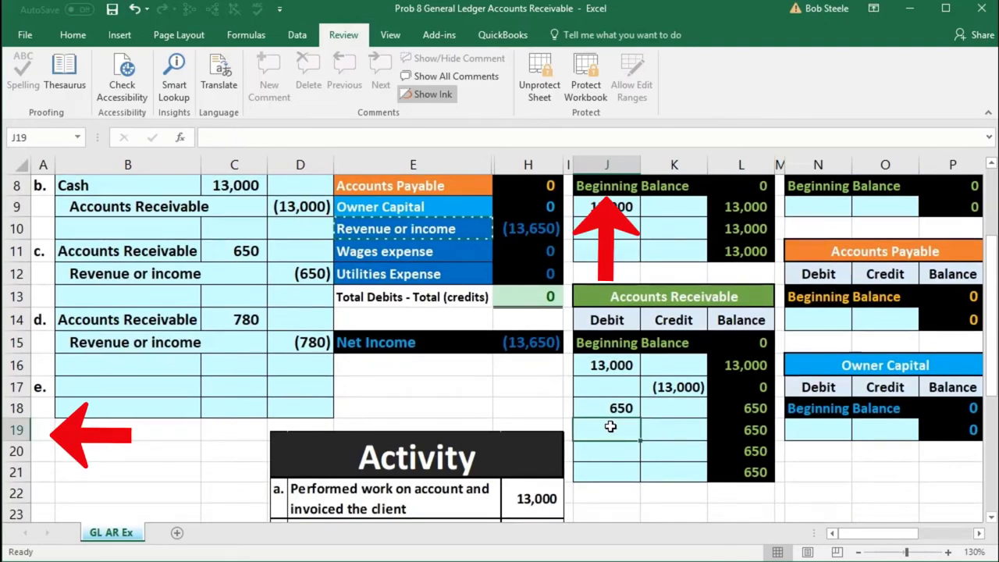
pyautogui.moveTo(608, 297); pyautogui.dragTo(685, 299)
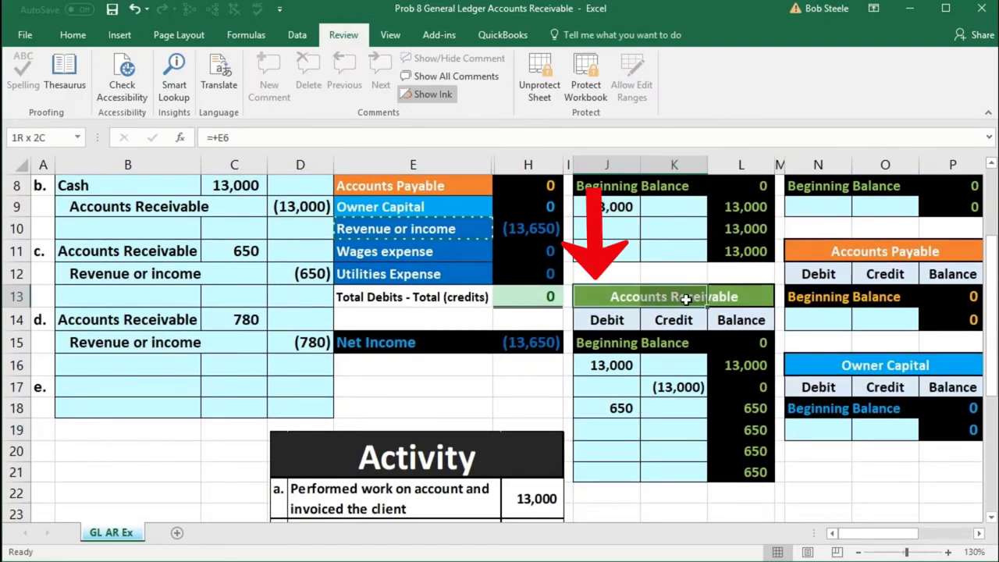
pyautogui.click(609, 320)
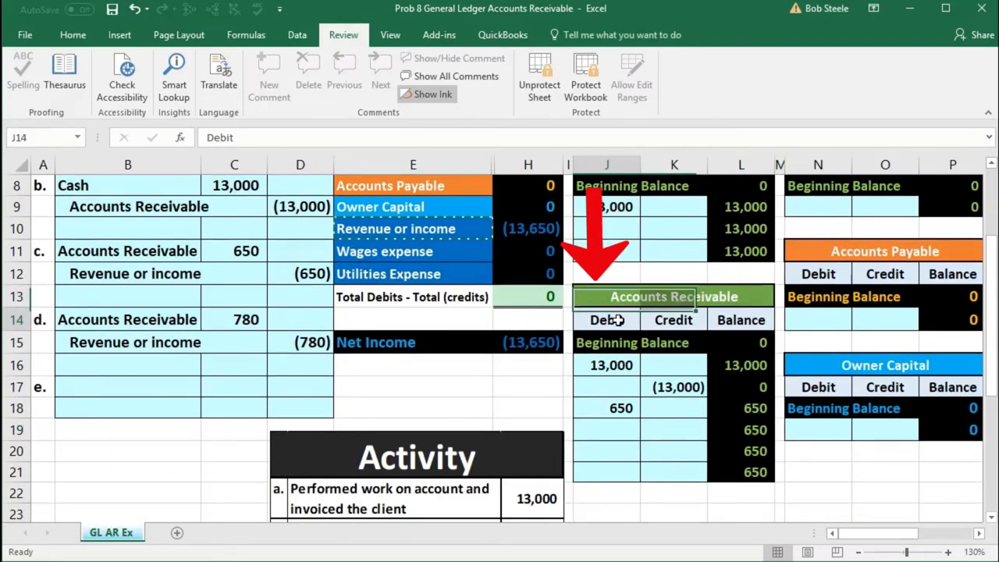
pyautogui.click(603, 426)
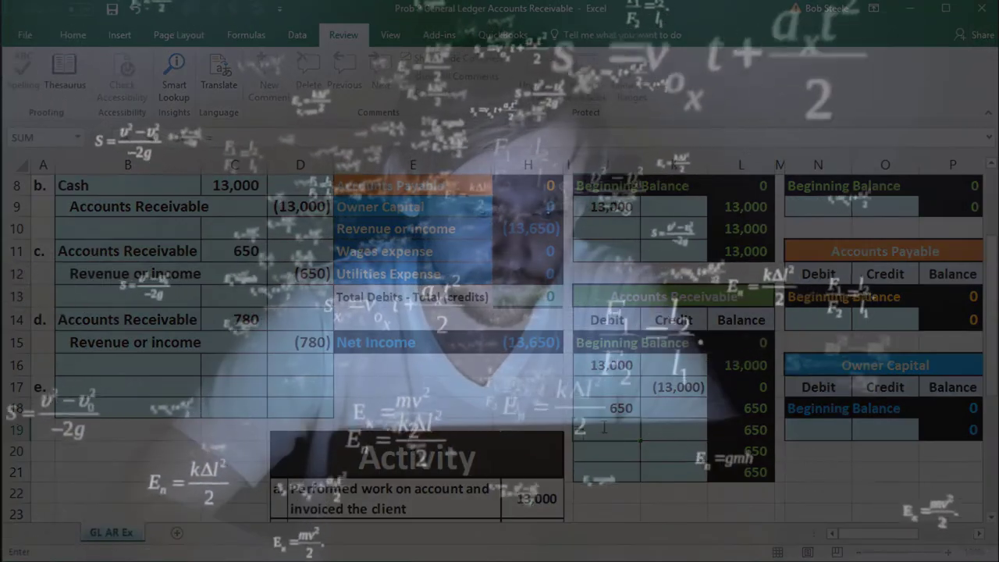
pyautogui.write('=')
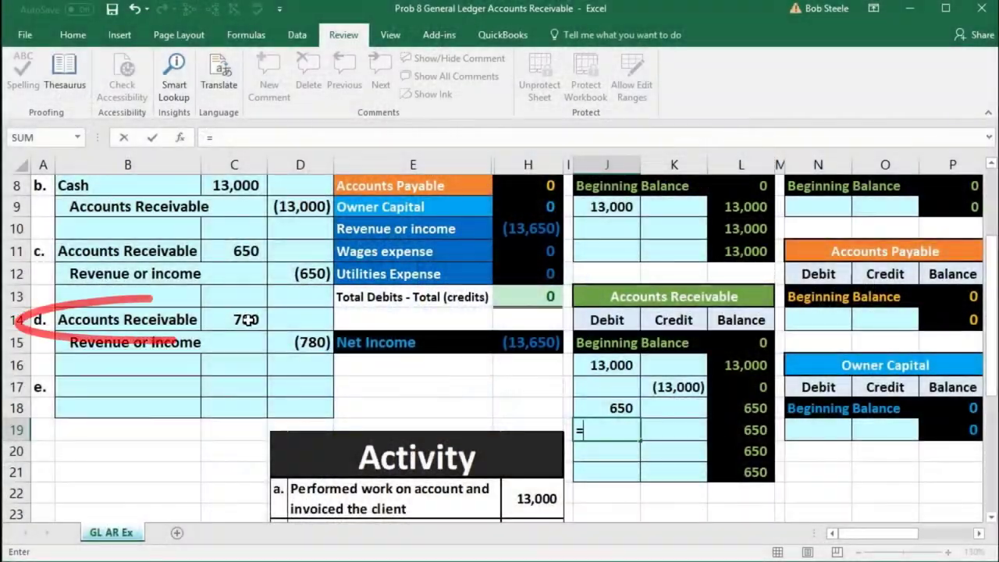
pyautogui.click(240, 319)
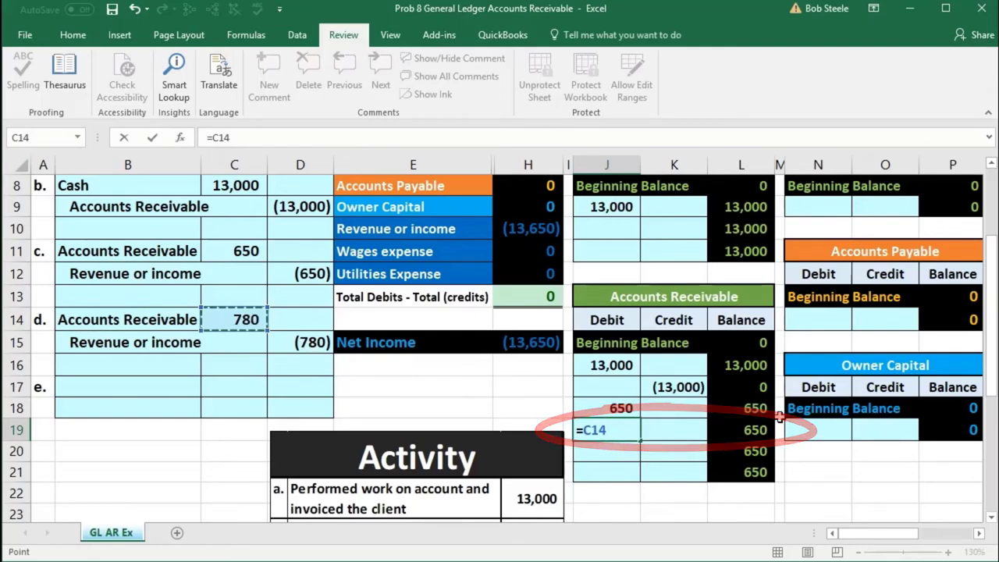
pyautogui.press('Return')
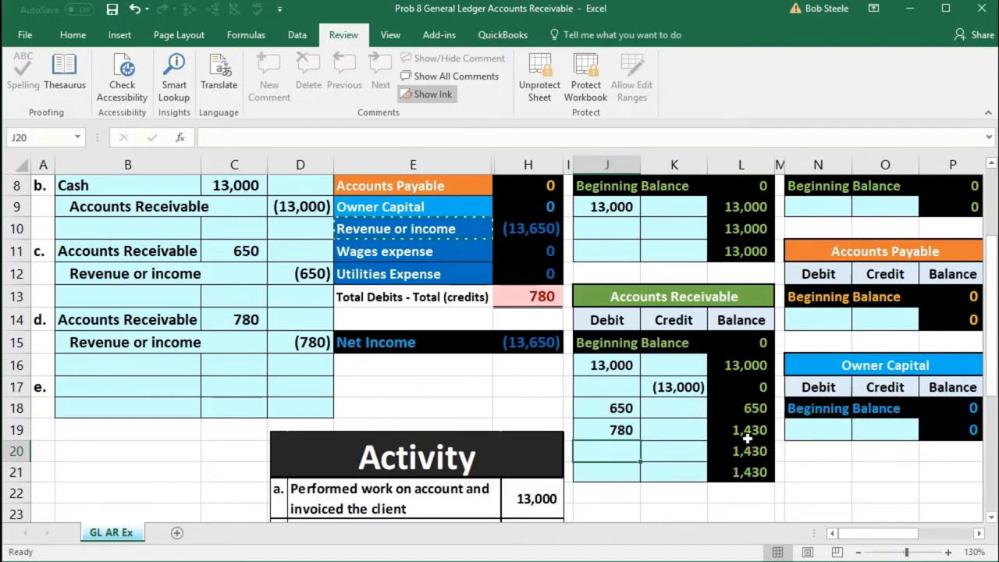
pyautogui.scroll(1, 747, 440)
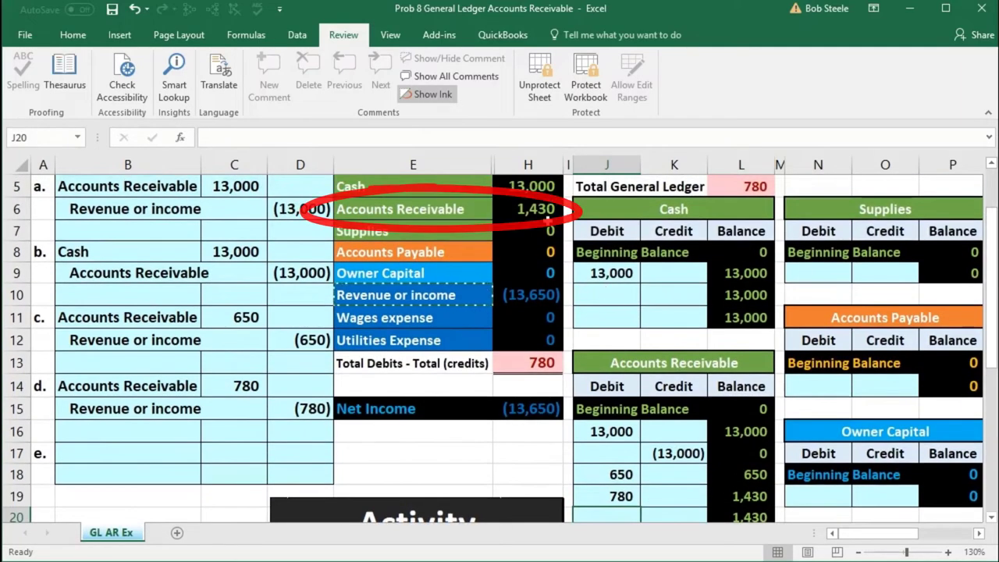
# Check the Accounts Receivable trial balance figure and the 780 out-of-balance total
pyautogui.click(537, 210)
pyautogui.scroll(1, 500, 266)
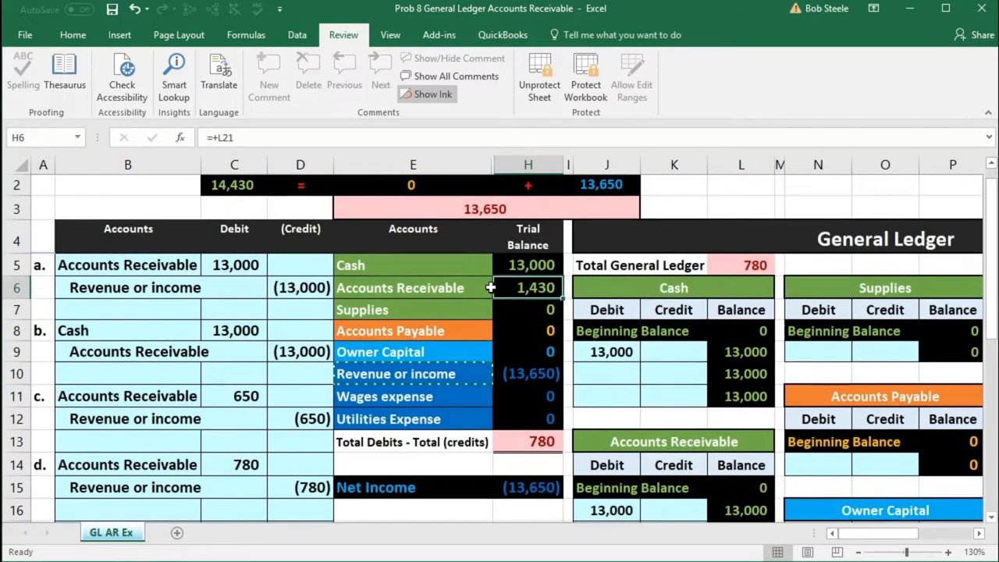
pyautogui.scroll(-1, 491, 288)
pyautogui.click(503, 369)
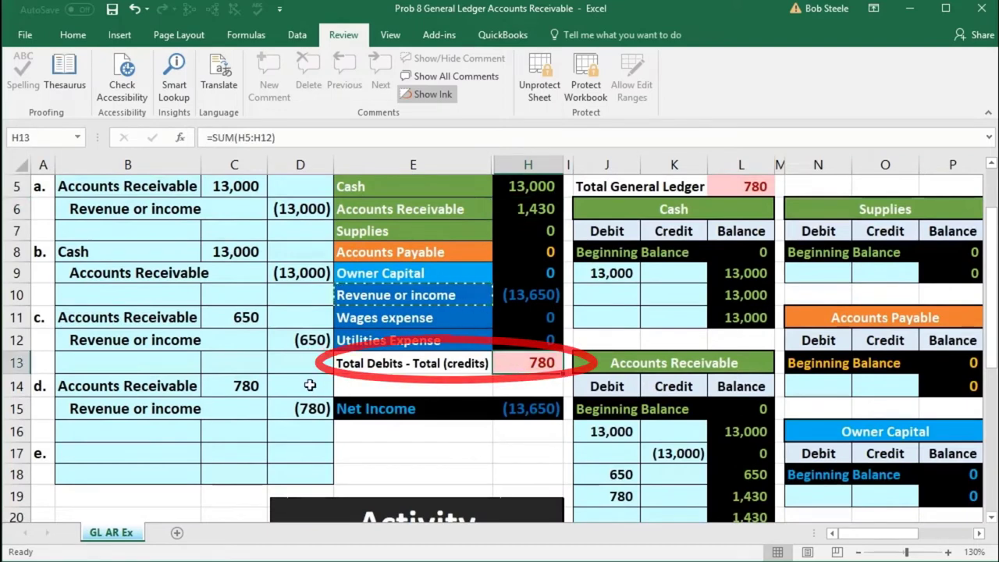
pyautogui.moveTo(162, 407); pyautogui.dragTo(286, 409)
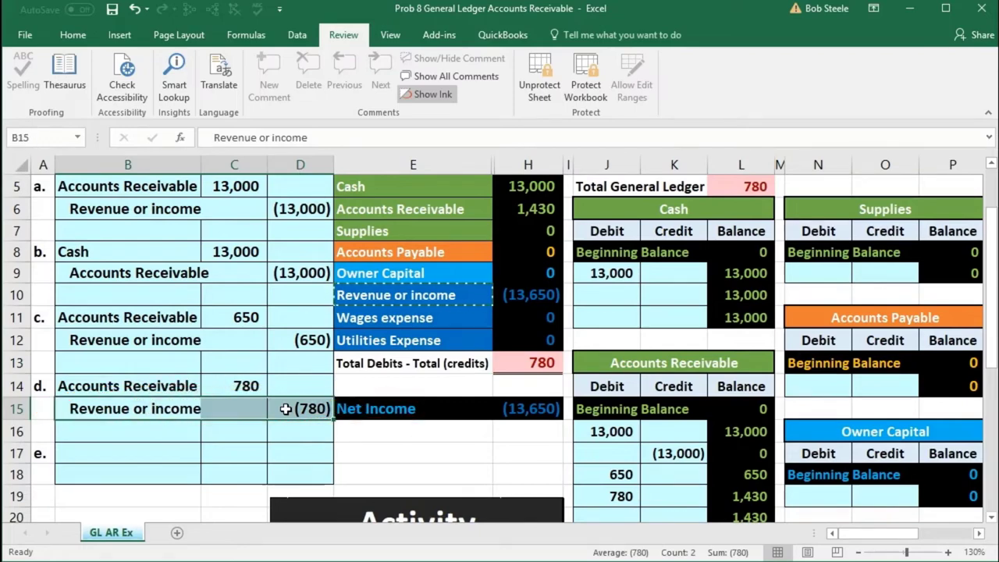
pyautogui.scroll(1, 286, 409)
pyautogui.click(367, 265)
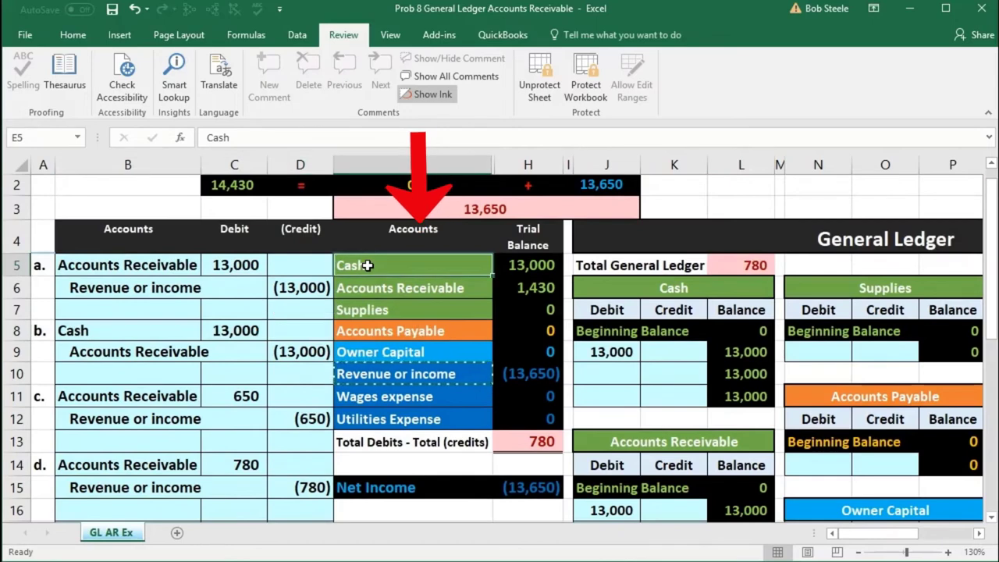
pyautogui.moveTo(373, 351); pyautogui.dragTo(370, 370)
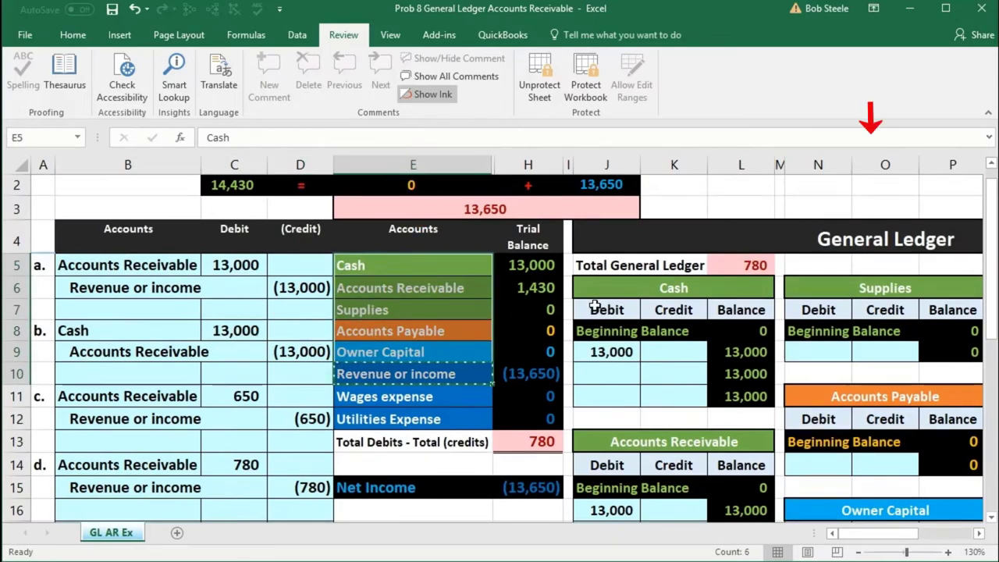
# Zoom out to 110% and pick the next empty Revenue or income credit cell
pyautogui.scroll(-1, 825, 262)
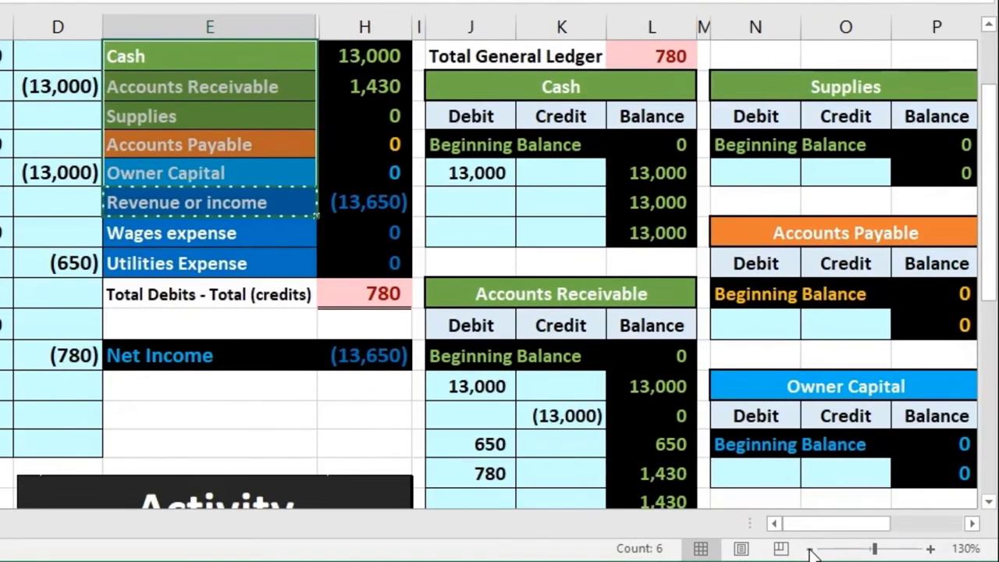
pyautogui.click(812, 550)
pyautogui.click(811, 549)
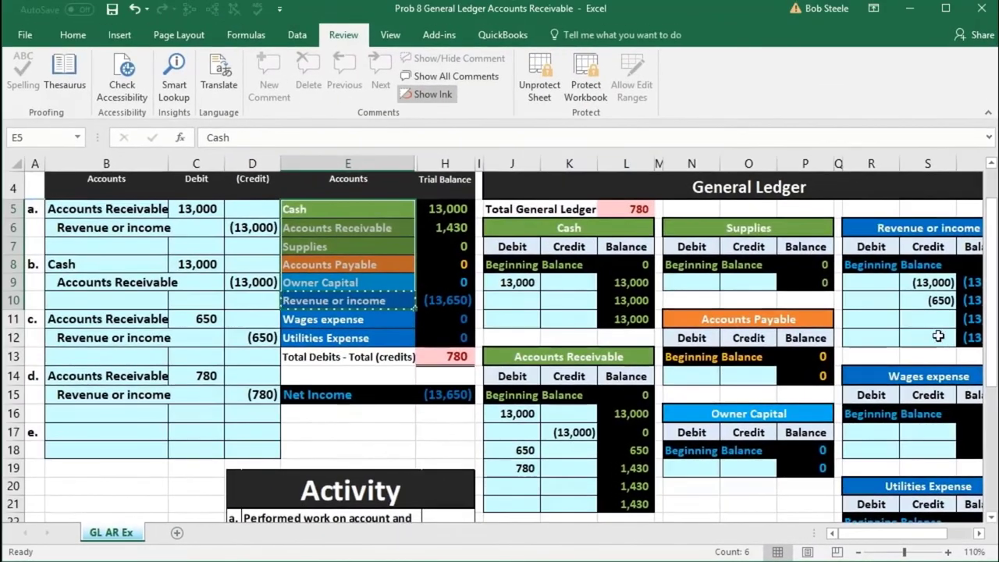
pyautogui.click(925, 265)
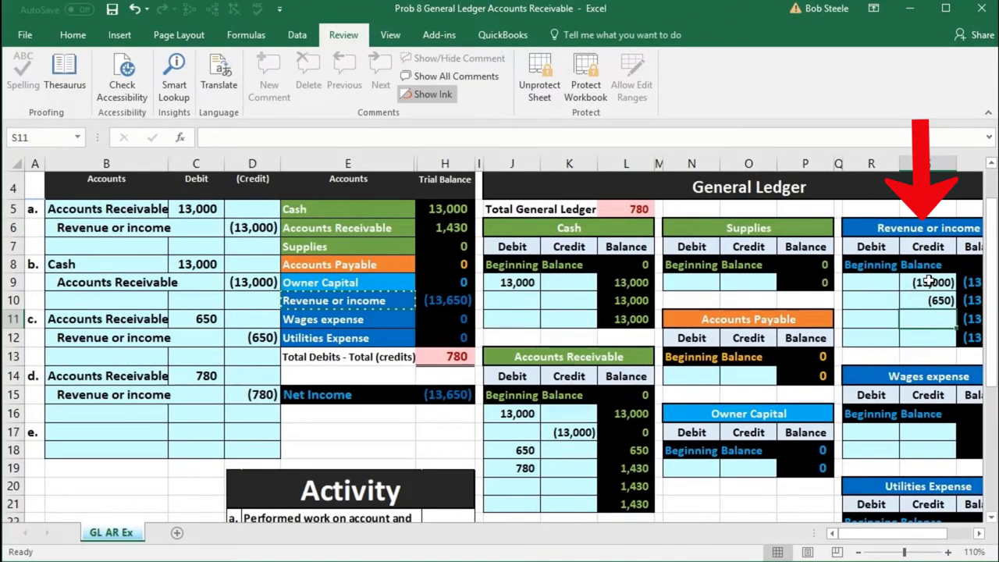
# Enter =D15 in S11, bringing Revenue or income to (14,430) and the check to 0
pyautogui.moveTo(929, 281); pyautogui.dragTo(927, 306)
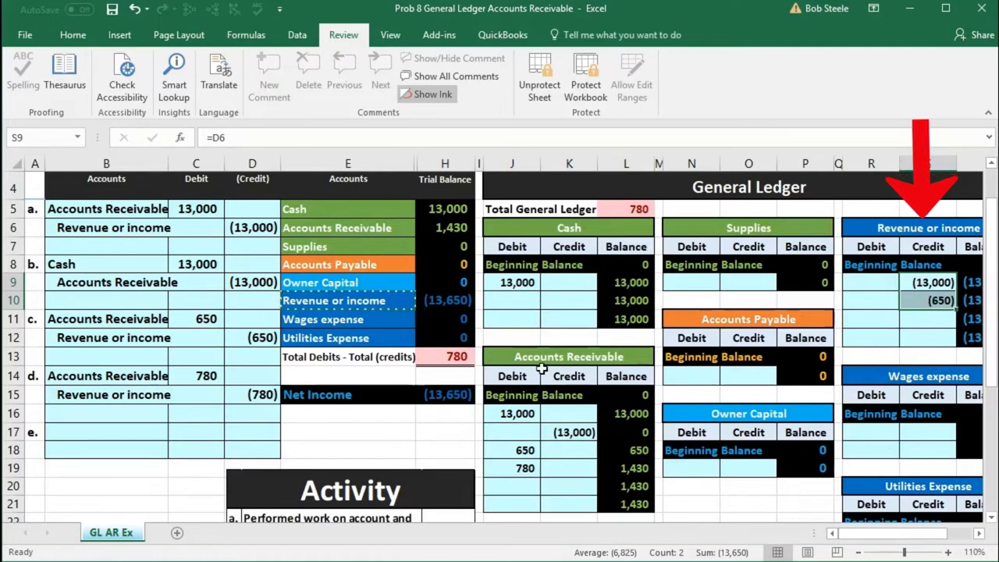
pyautogui.click(257, 394)
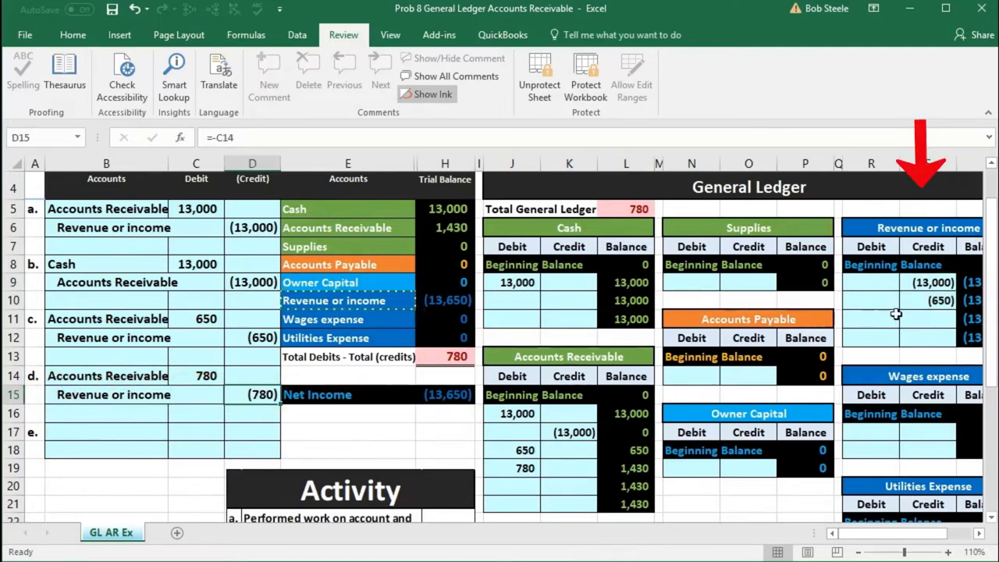
pyautogui.click(924, 317)
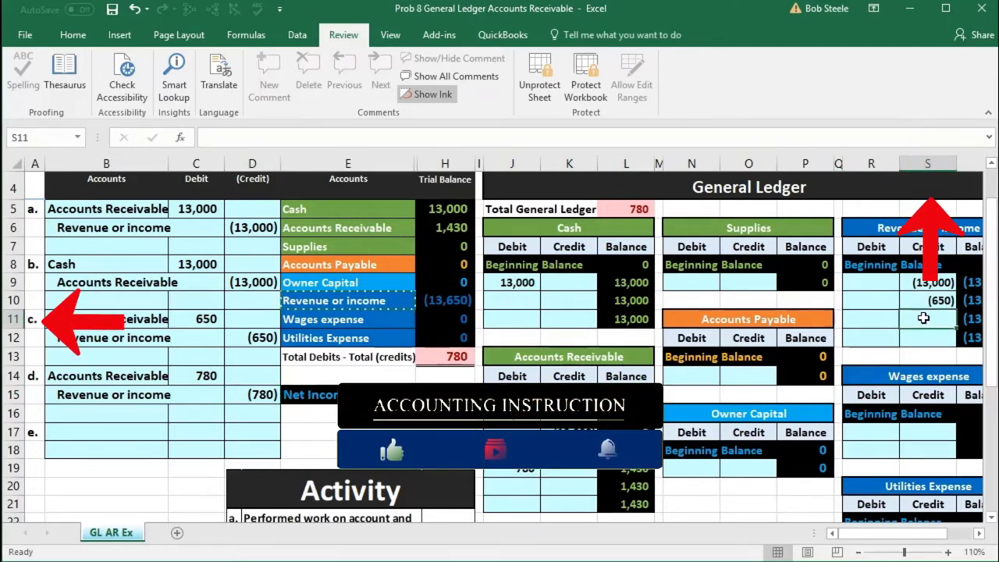
pyautogui.write('=')
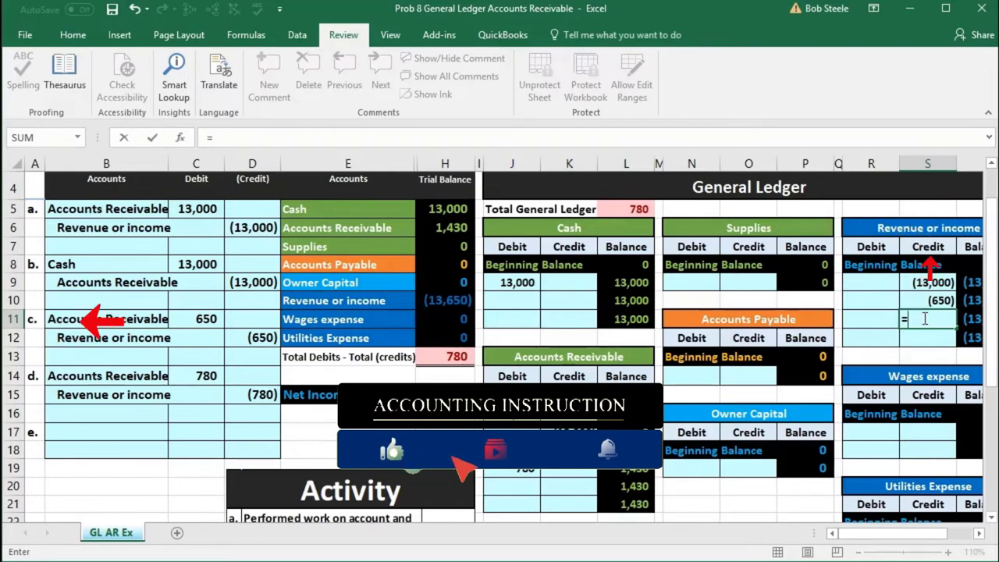
pyautogui.click(262, 394)
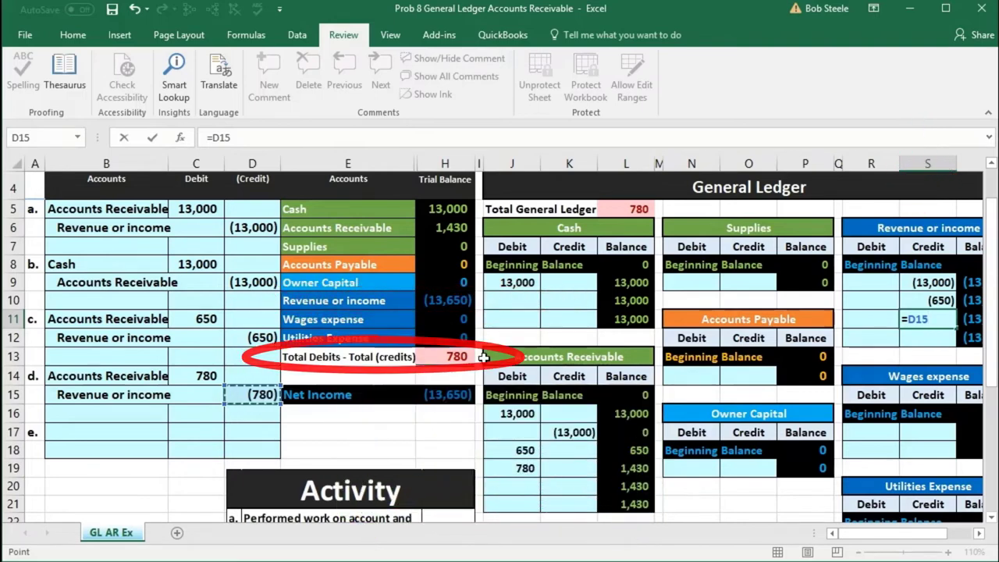
pyautogui.press('Return')
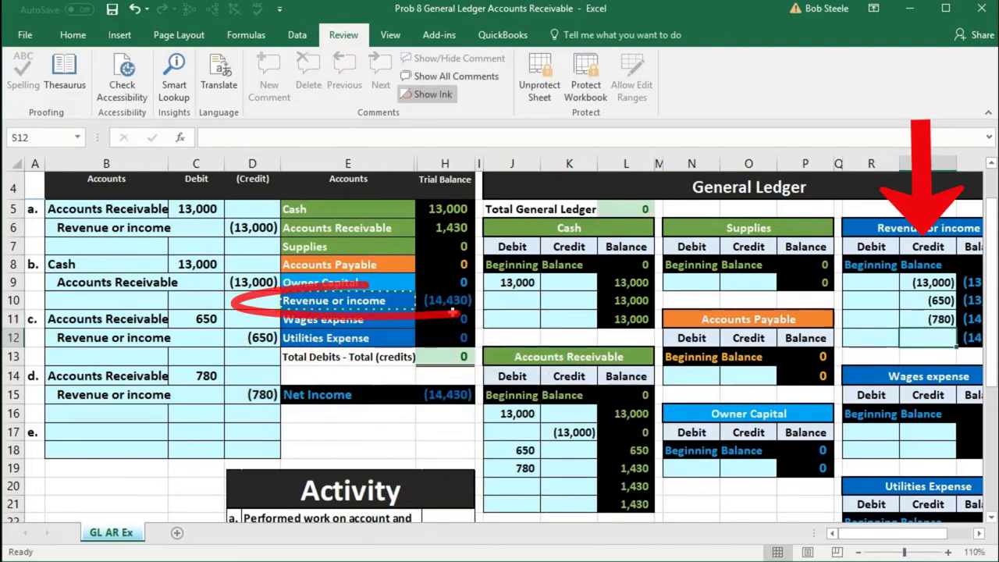
pyautogui.click(449, 303)
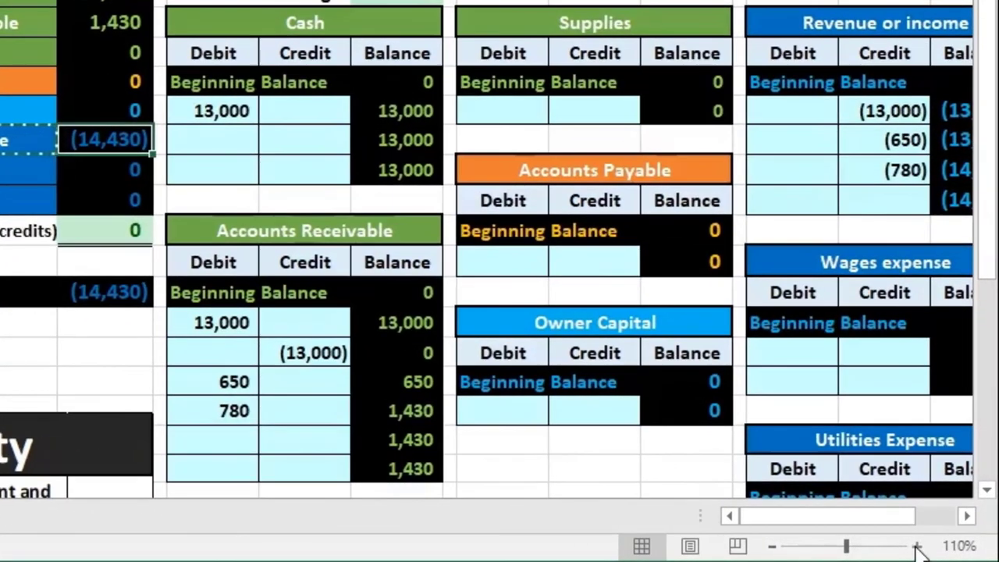
# Zoom the sheet back to 130% and go to the empty entry e line
pyautogui.click(917, 548)
pyautogui.click(918, 547)
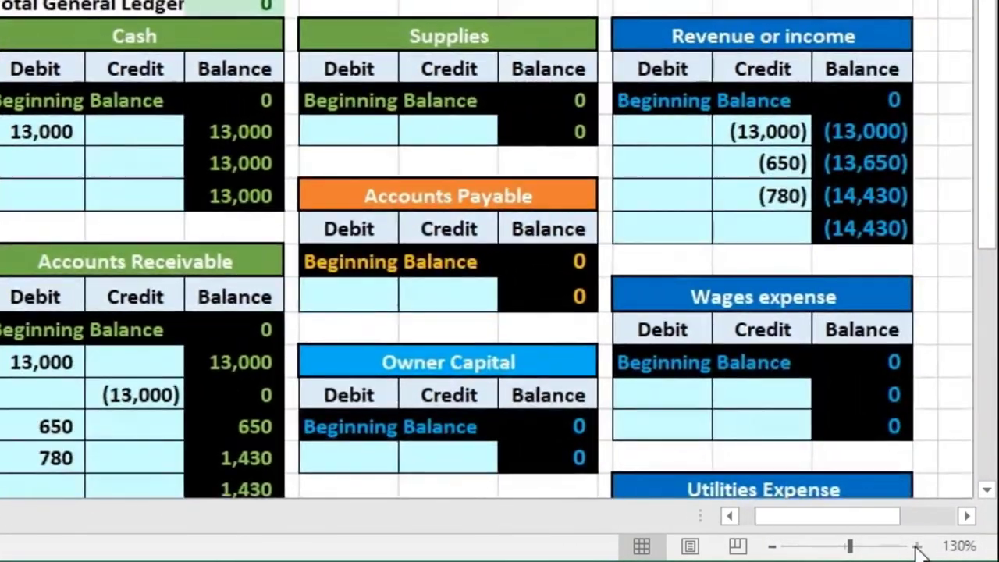
pyautogui.moveTo(890, 518); pyautogui.dragTo(865, 528)
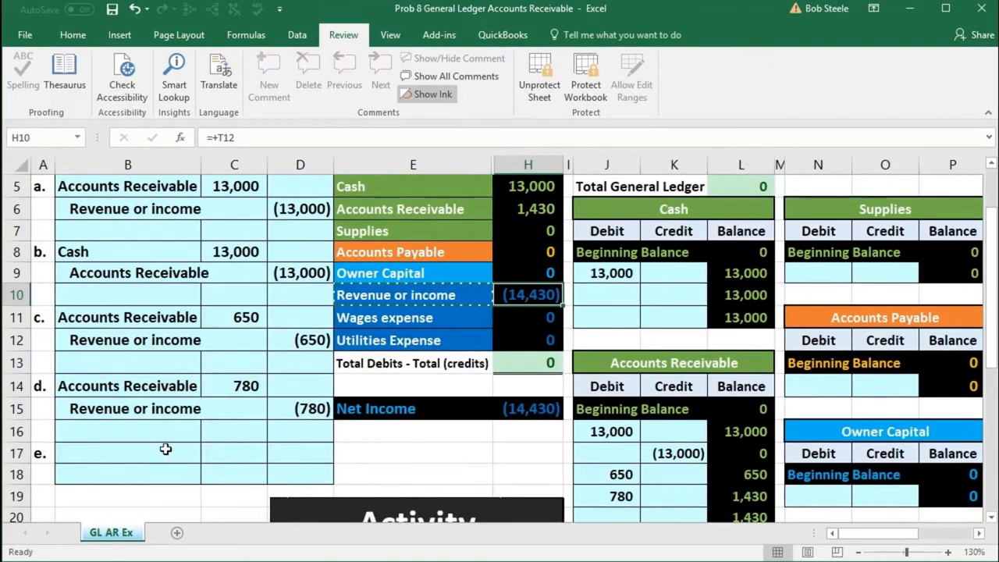
pyautogui.click(165, 449)
pyautogui.scroll(-4, 164, 449)
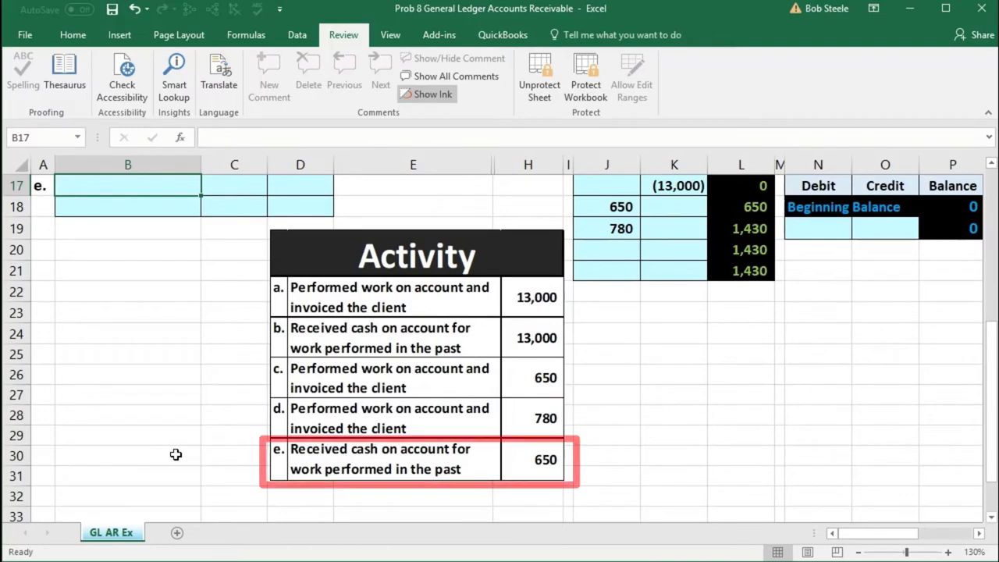
pyautogui.scroll(5, 176, 454)
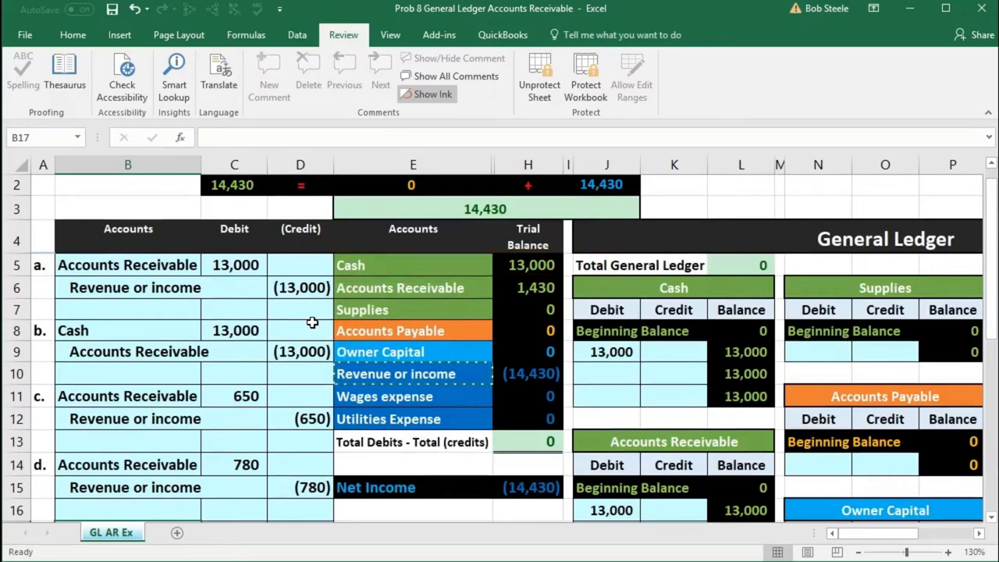
pyautogui.scroll(-5, 311, 322)
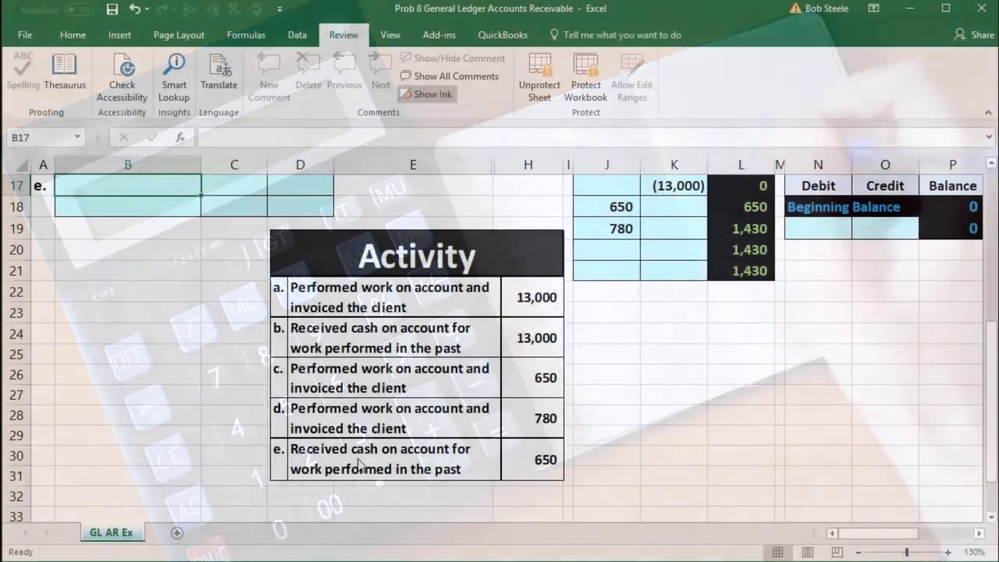
pyautogui.scroll(5, 349, 466)
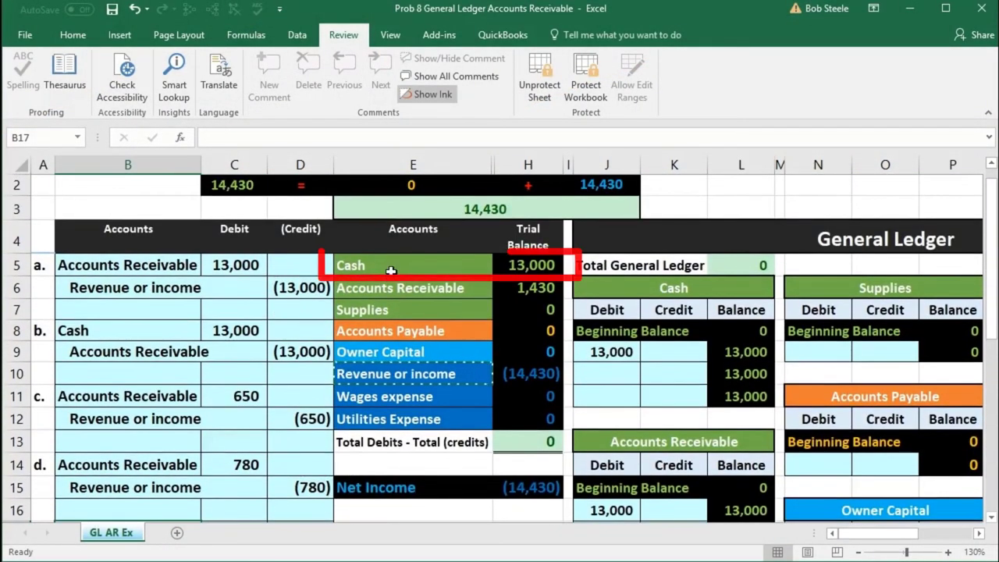
pyautogui.moveTo(390, 270); pyautogui.dragTo(506, 269)
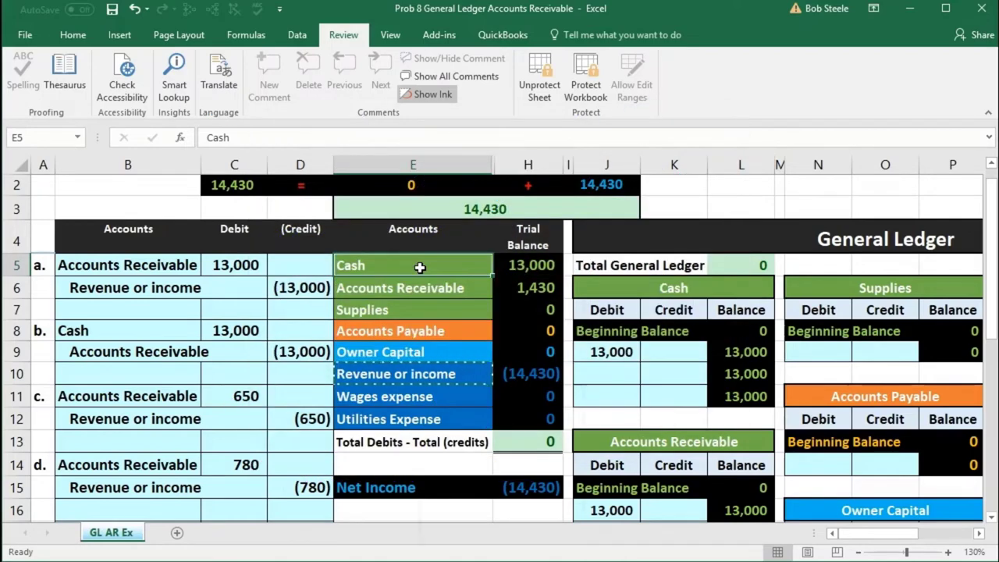
# Copy the Cash account name from E5 and paste it as a value into B17
pyautogui.rightClick(420, 268)
pyautogui.click(449, 297)
pyautogui.scroll(-2, 373, 357)
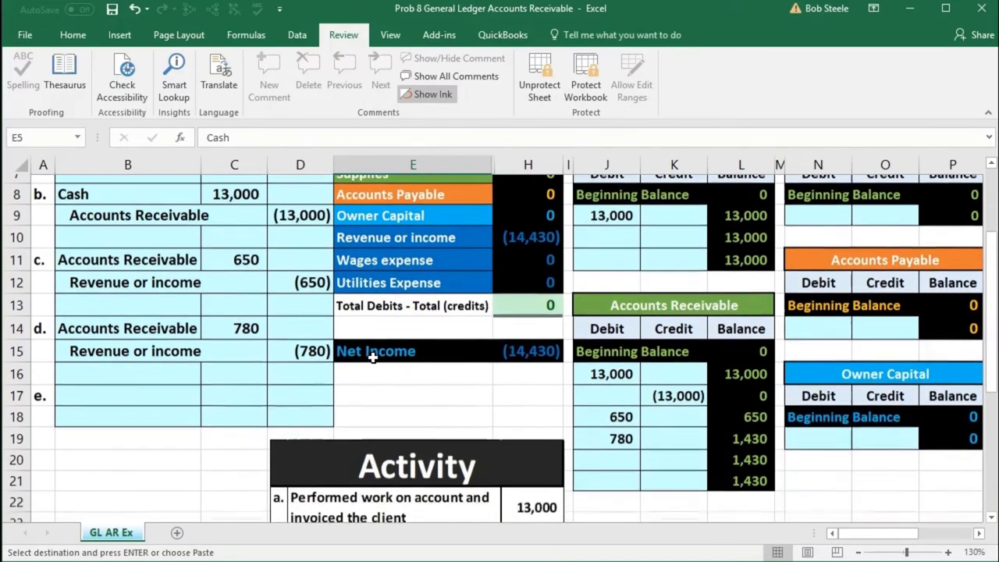
pyautogui.scroll(-1, 373, 357)
pyautogui.click(93, 388)
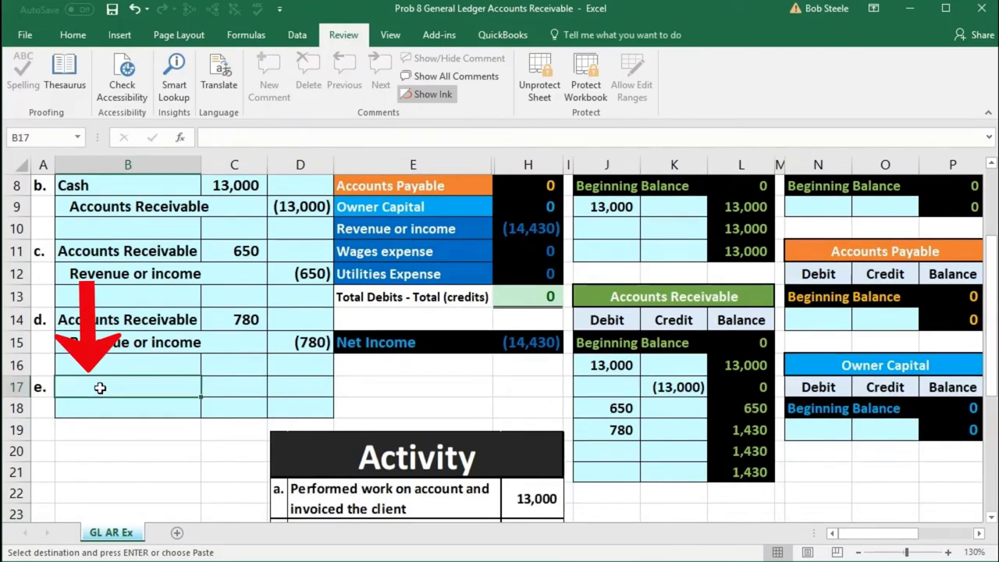
pyautogui.rightClick(101, 390)
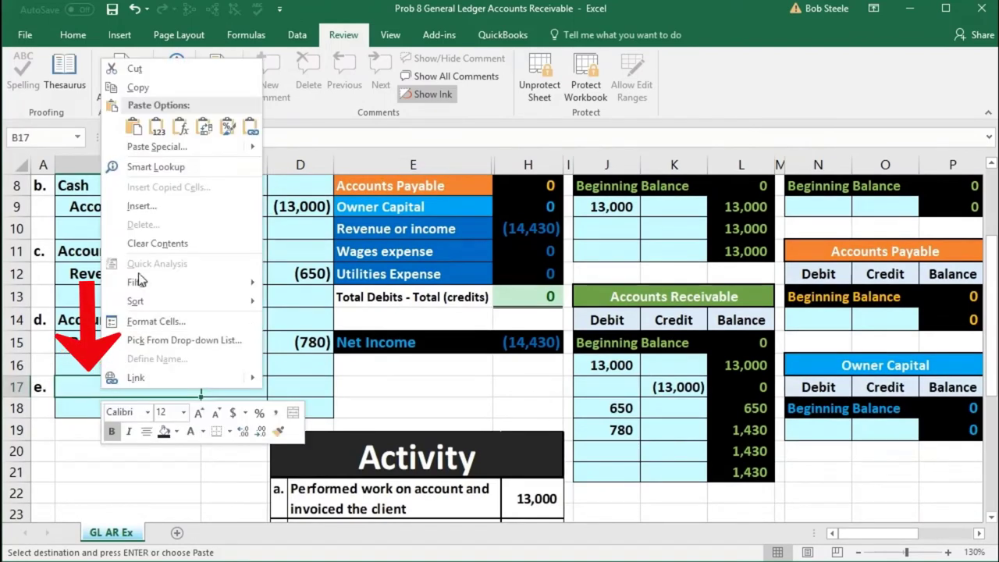
pyautogui.click(159, 131)
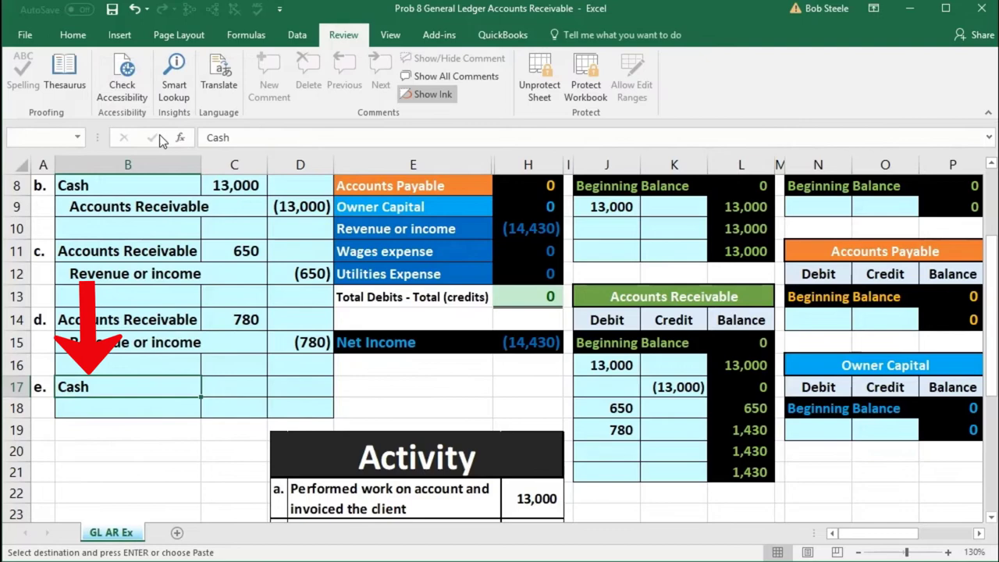
# Enter the 650 debit in C17 and the matching credit formula =-C17 in D18
pyautogui.click(239, 386)
pyautogui.scroll(-3, 238, 387)
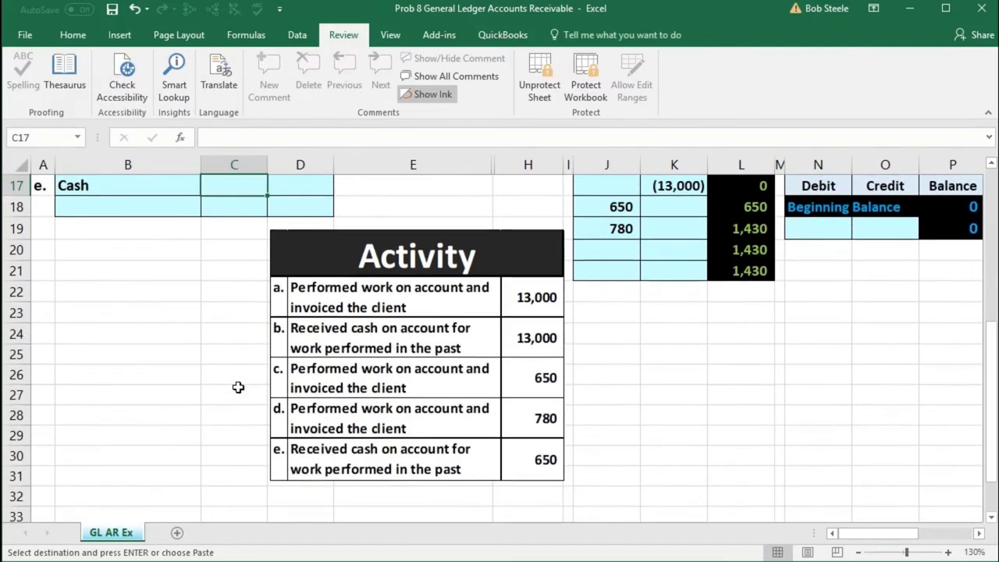
pyautogui.write('65')
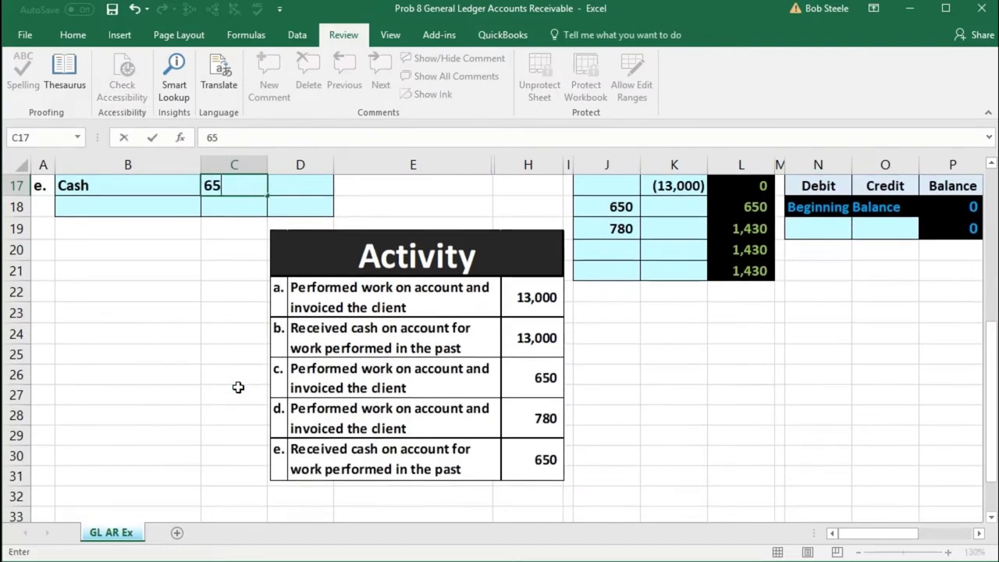
pyautogui.write('0')
pyautogui.press('Return')
pyautogui.scroll(1, 238, 387)
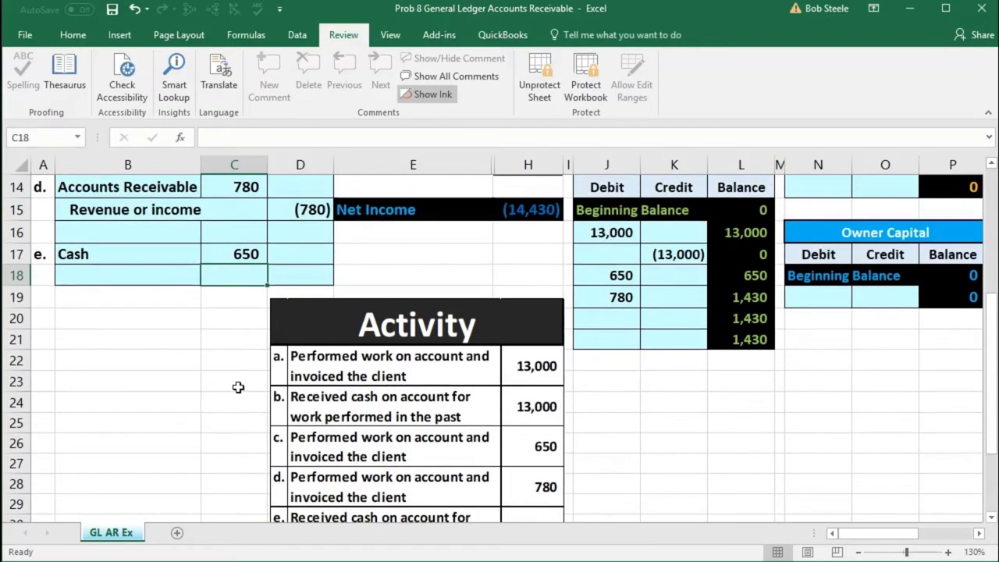
pyautogui.press('Right')
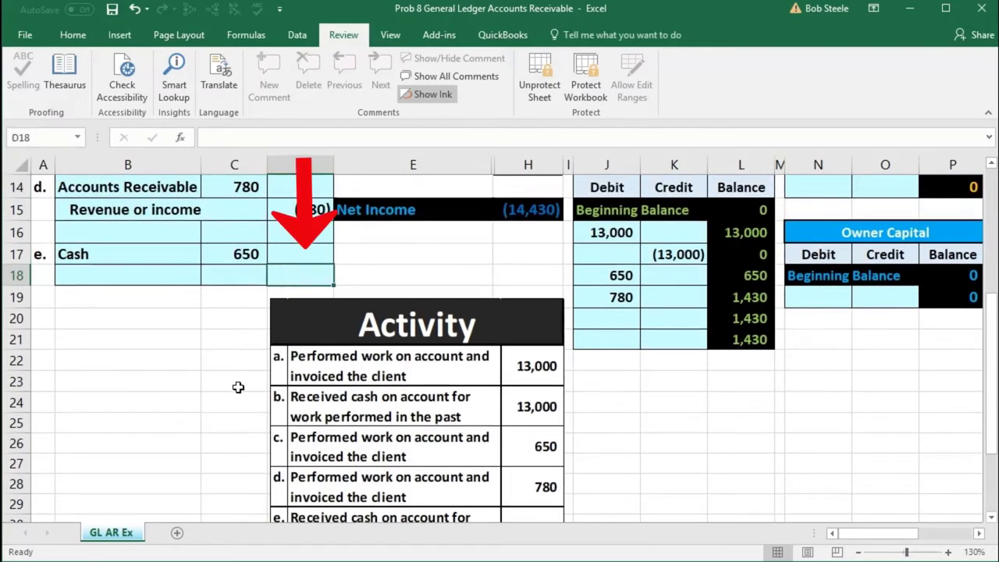
pyautogui.write('-')
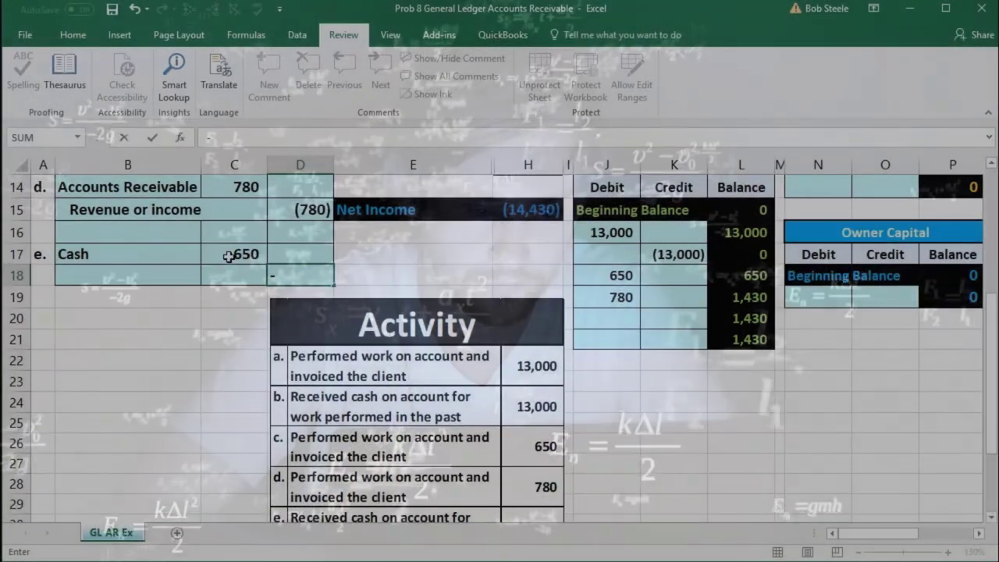
pyautogui.click(226, 252)
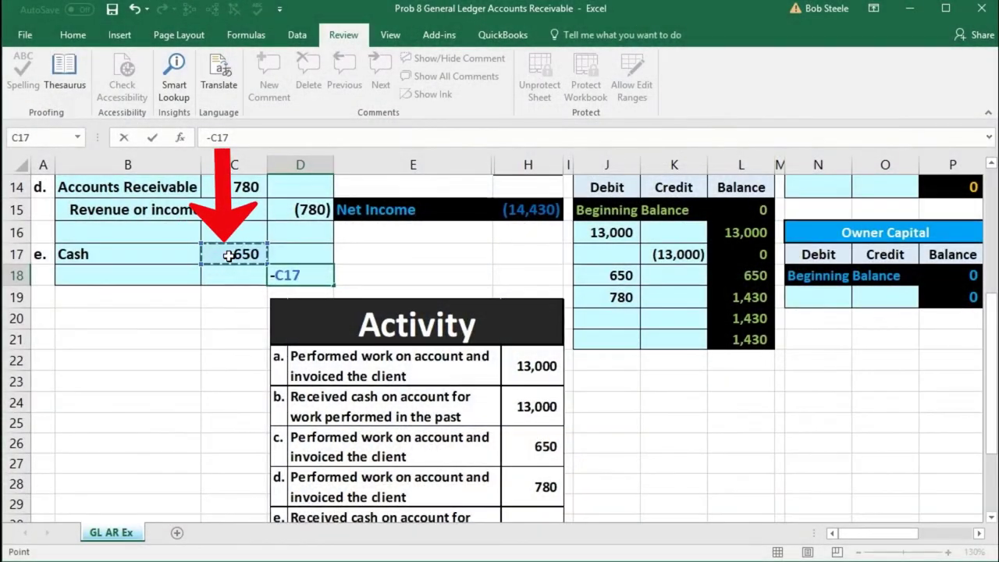
pyautogui.press('Return')
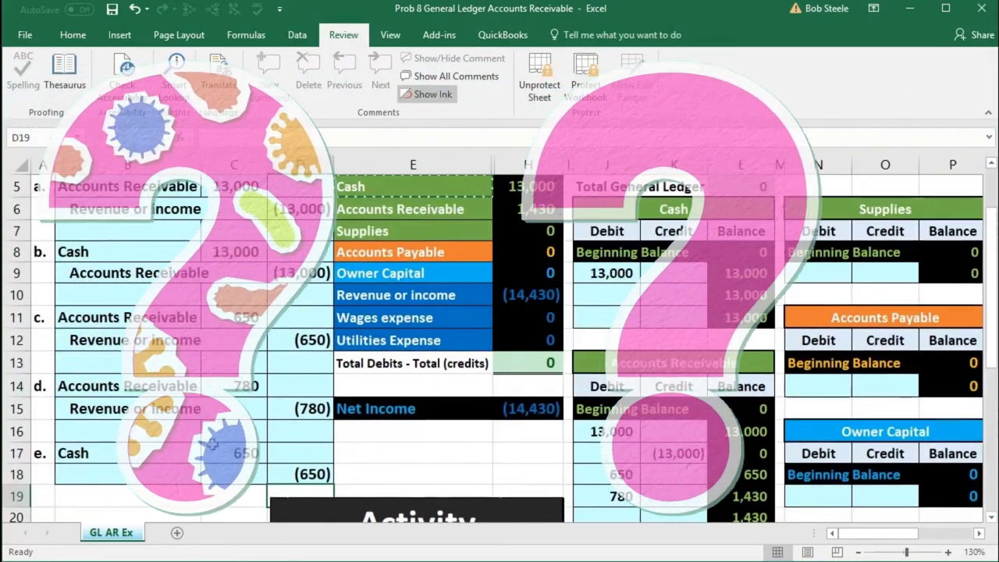
pyautogui.click(165, 470)
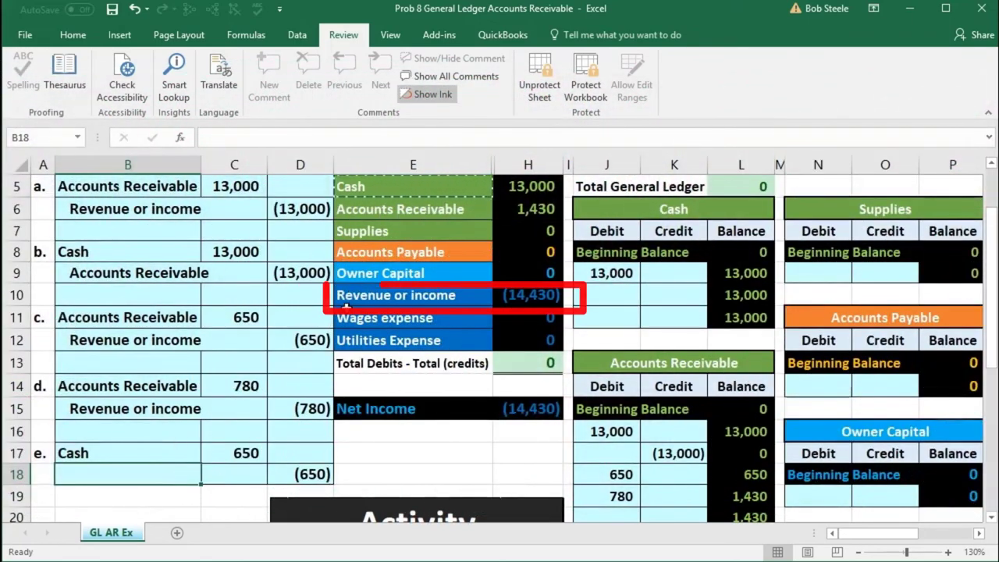
pyautogui.click(358, 296)
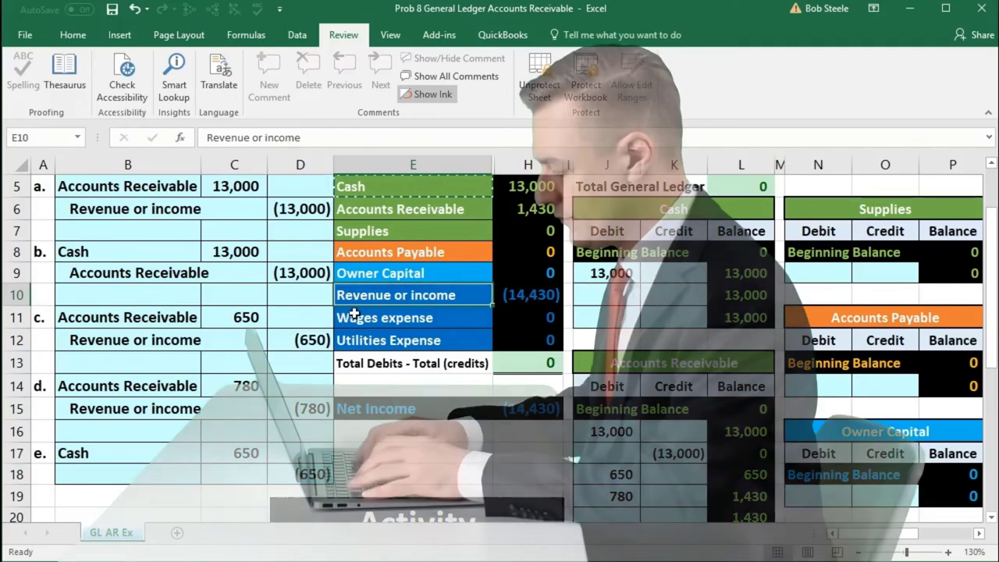
pyautogui.moveTo(125, 340); pyautogui.dragTo(281, 342)
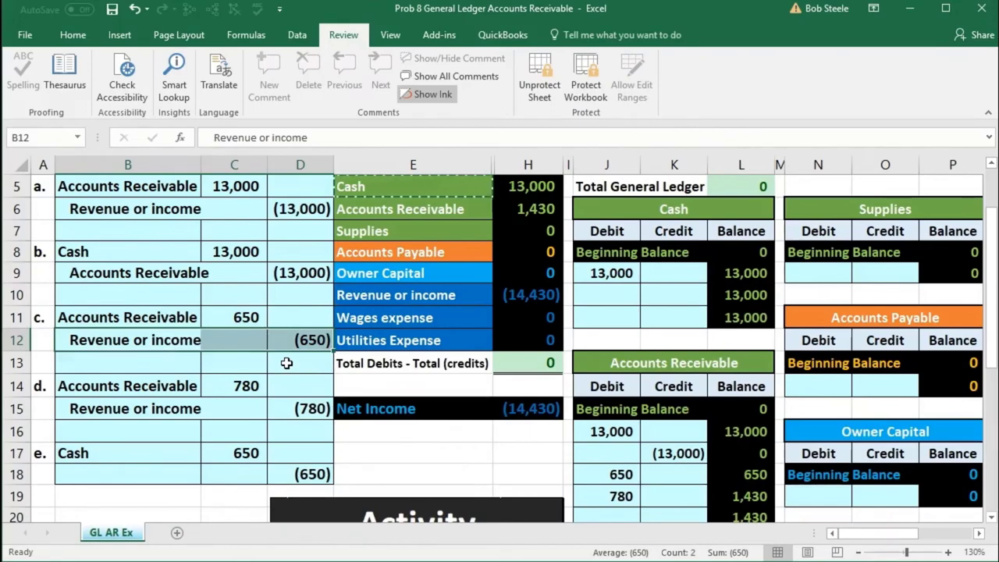
pyautogui.scroll(1, 287, 363)
pyautogui.moveTo(364, 294); pyautogui.dragTo(374, 289)
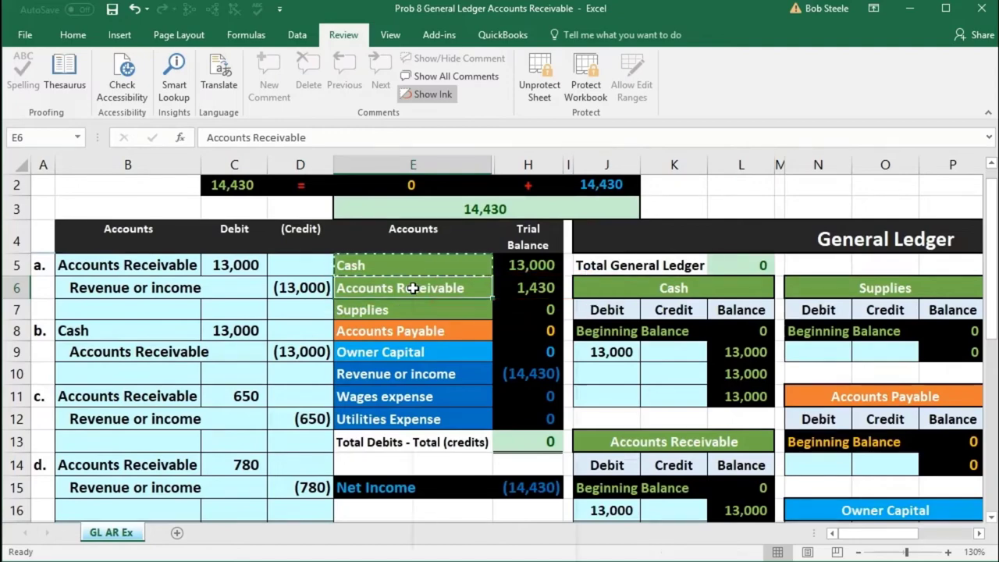
pyautogui.rightClick(420, 285)
pyautogui.click(425, 313)
pyautogui.scroll(-2, 414, 320)
pyautogui.scroll(-1, 404, 332)
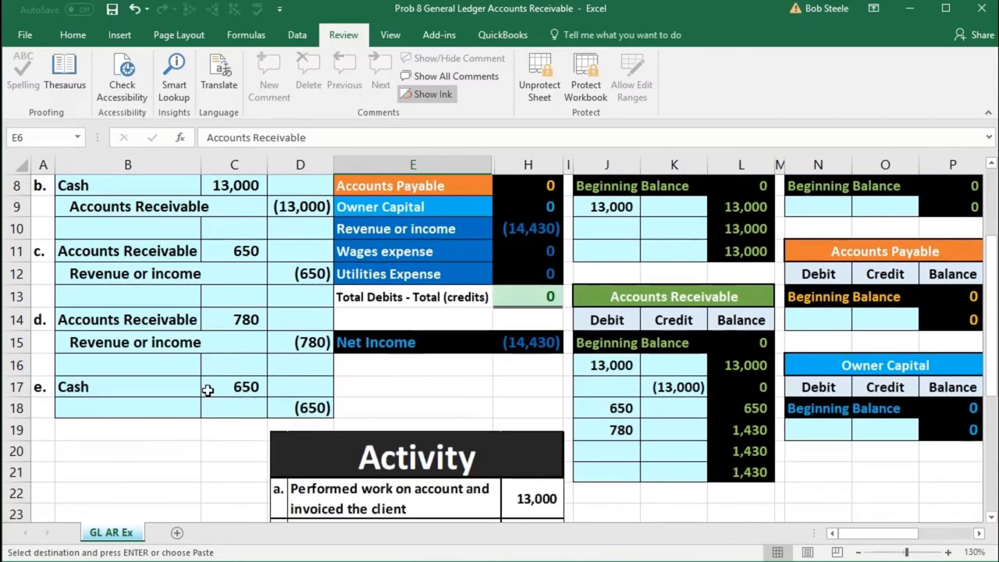
pyautogui.click(167, 408)
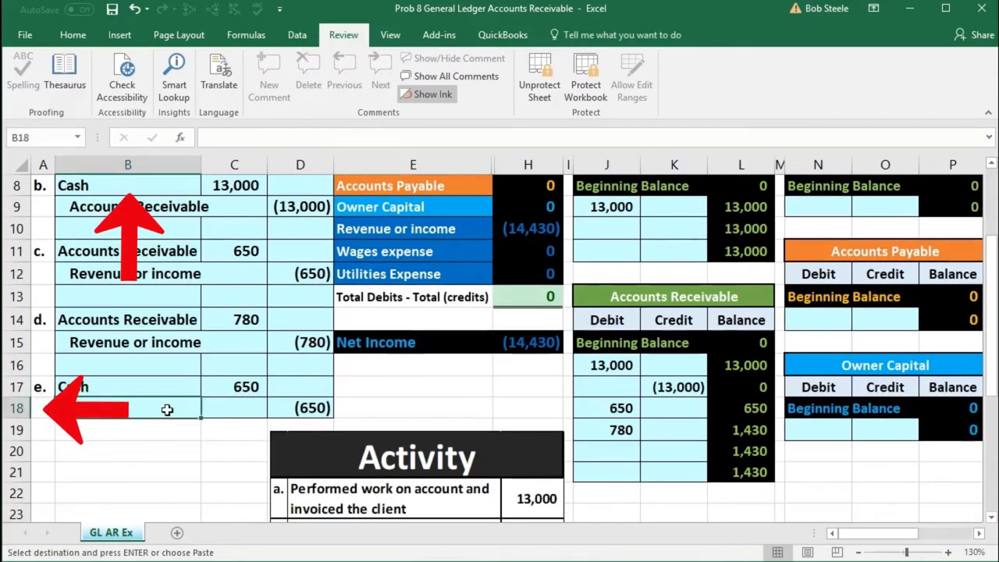
pyautogui.rightClick(167, 408)
pyautogui.click(224, 142)
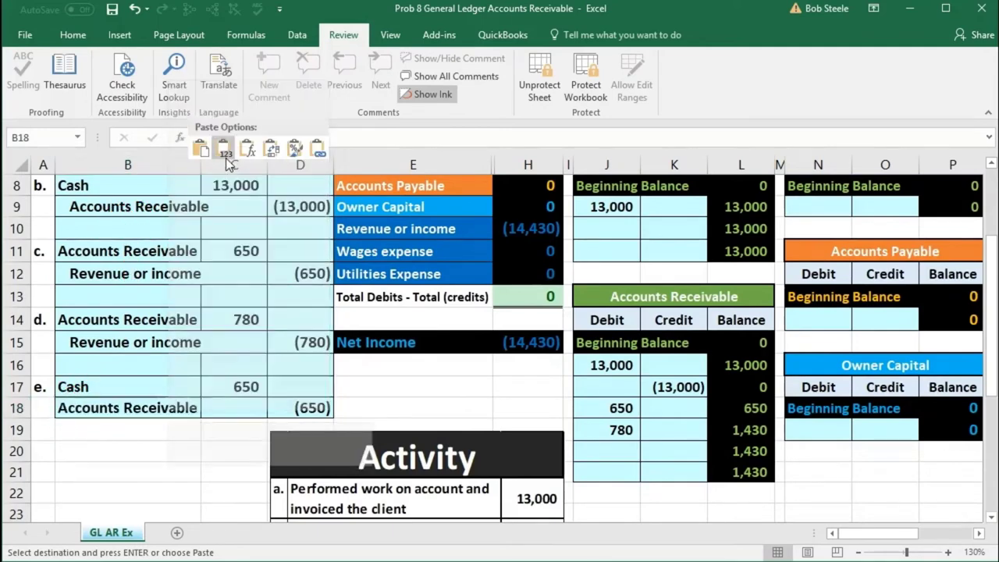
pyautogui.doubleClick(60, 409)
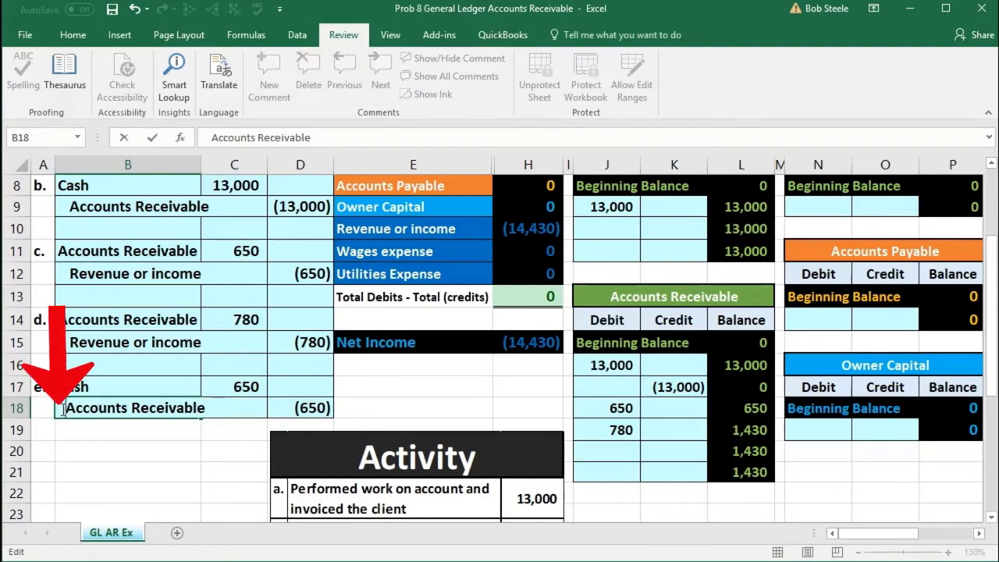
pyautogui.press('Return')
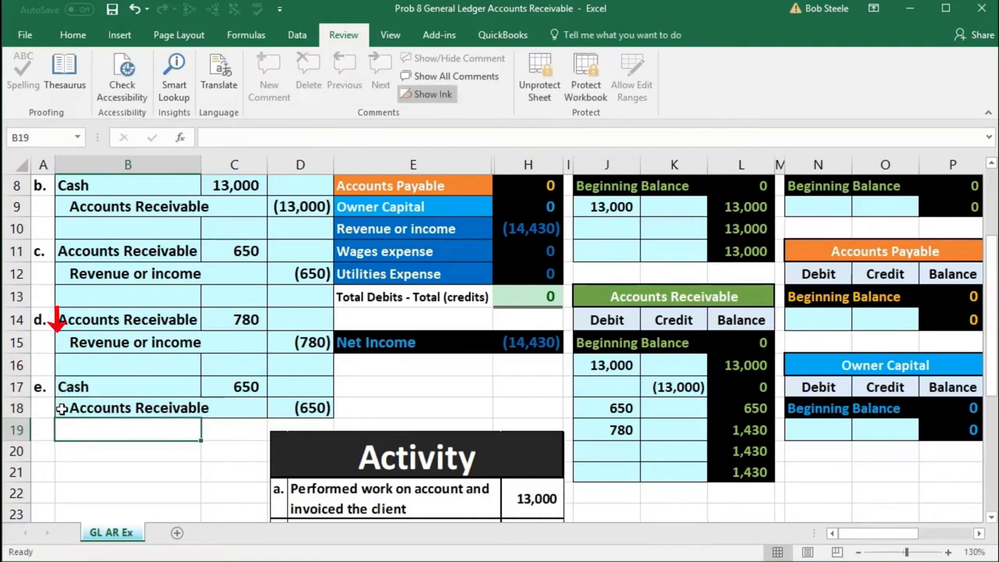
pyautogui.moveTo(84, 406); pyautogui.dragTo(271, 404)
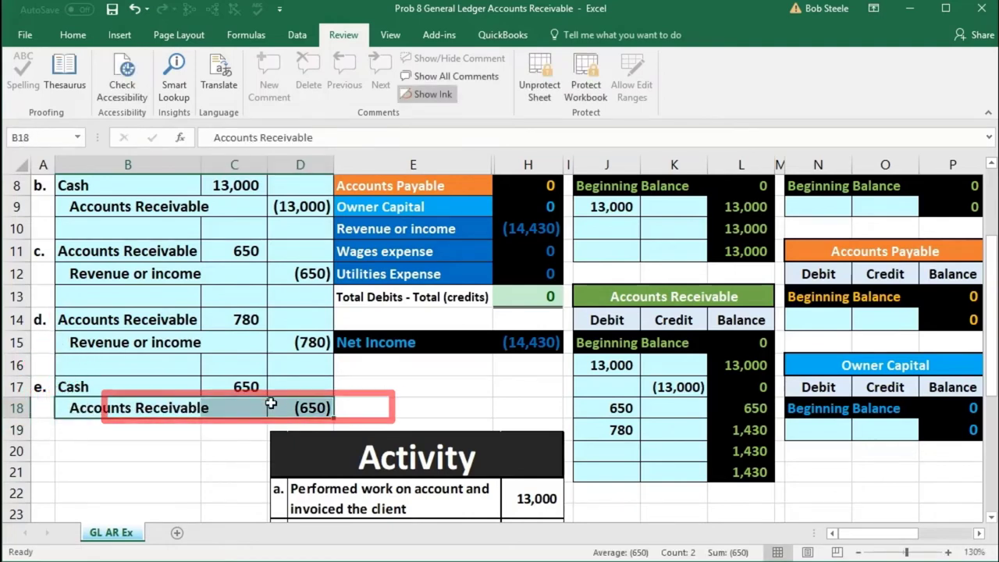
pyautogui.click(246, 388)
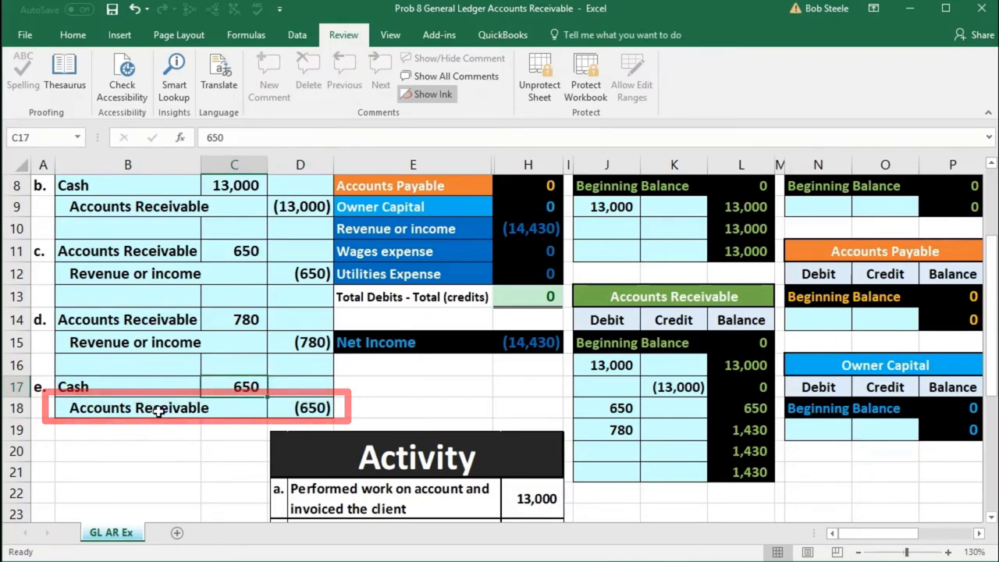
pyautogui.moveTo(158, 411); pyautogui.dragTo(286, 414)
pyautogui.scroll(3, 338, 465)
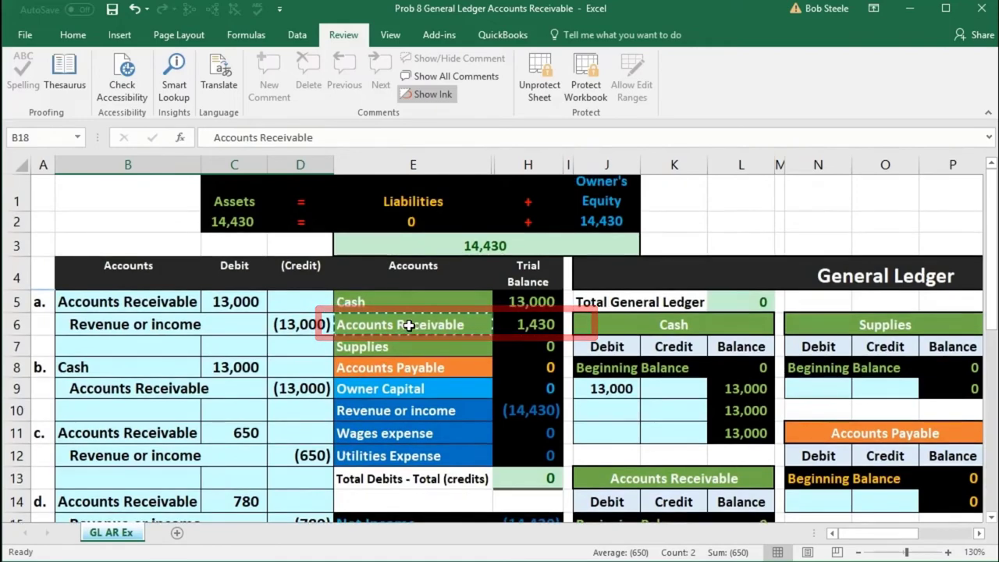
pyautogui.click(518, 333)
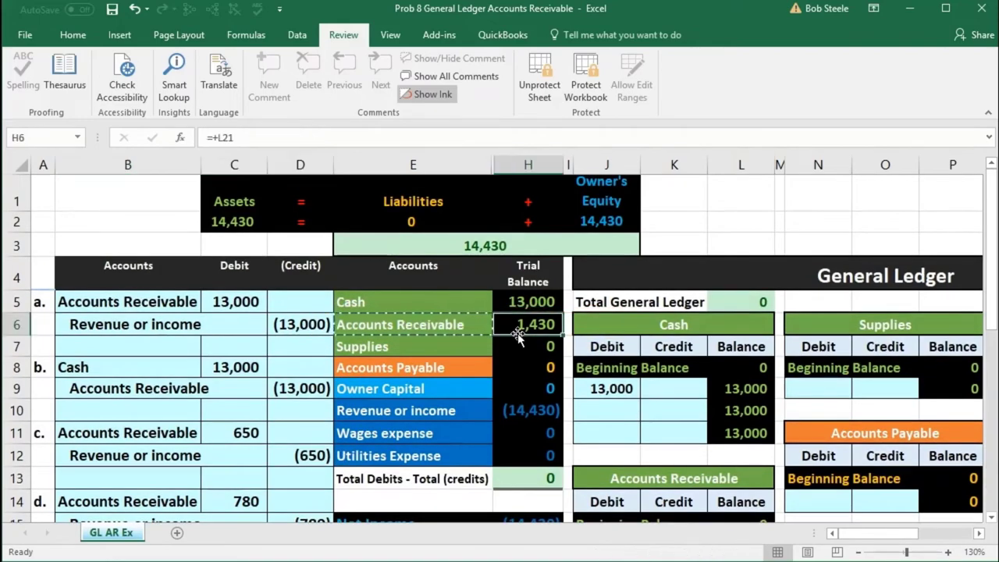
pyautogui.scroll(-2, 518, 336)
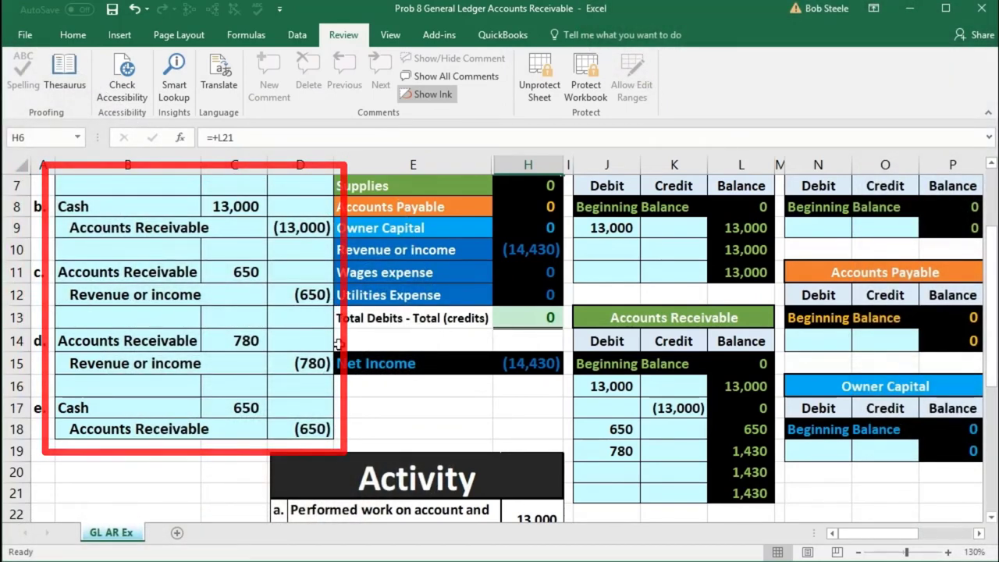
pyautogui.scroll(2, 350, 351)
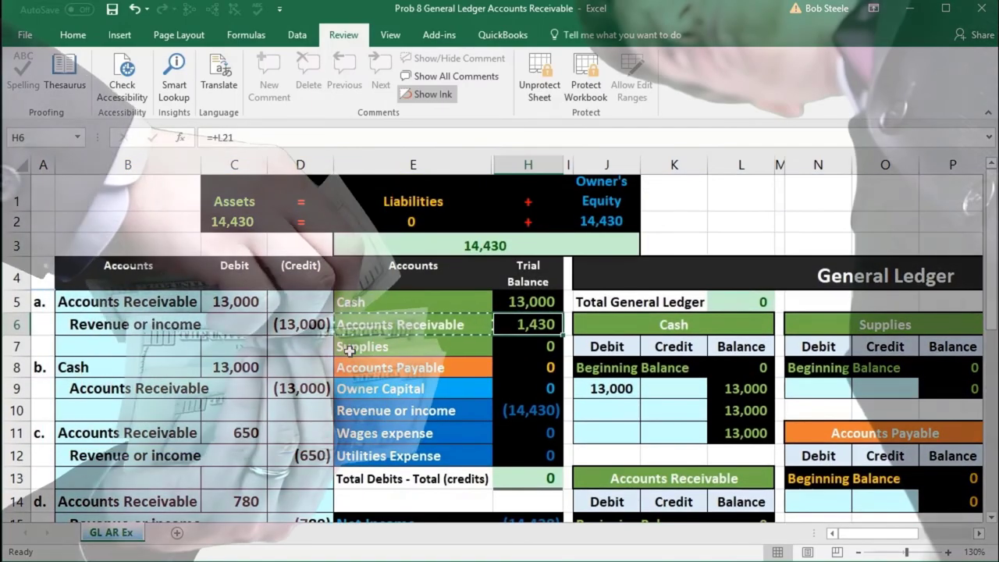
pyautogui.scroll(-2, 350, 351)
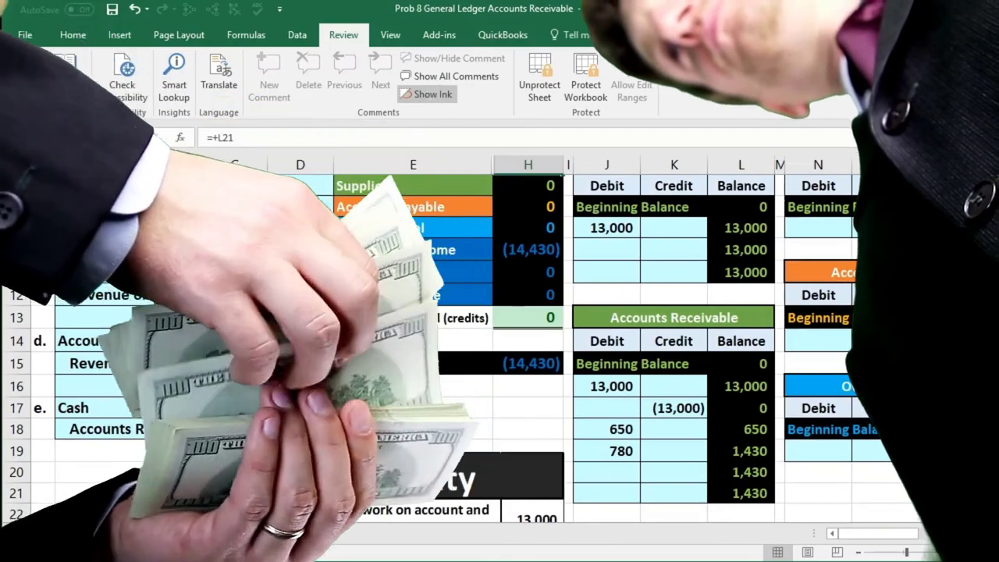
pyautogui.scroll(2, 428, 330)
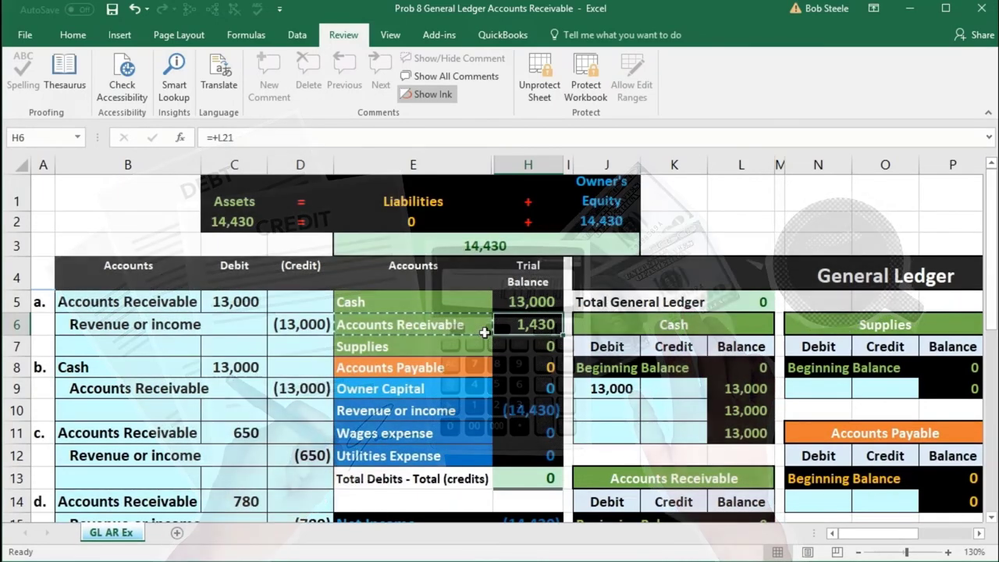
pyautogui.scroll(-2, 484, 333)
pyautogui.scroll(-2, 484, 333)
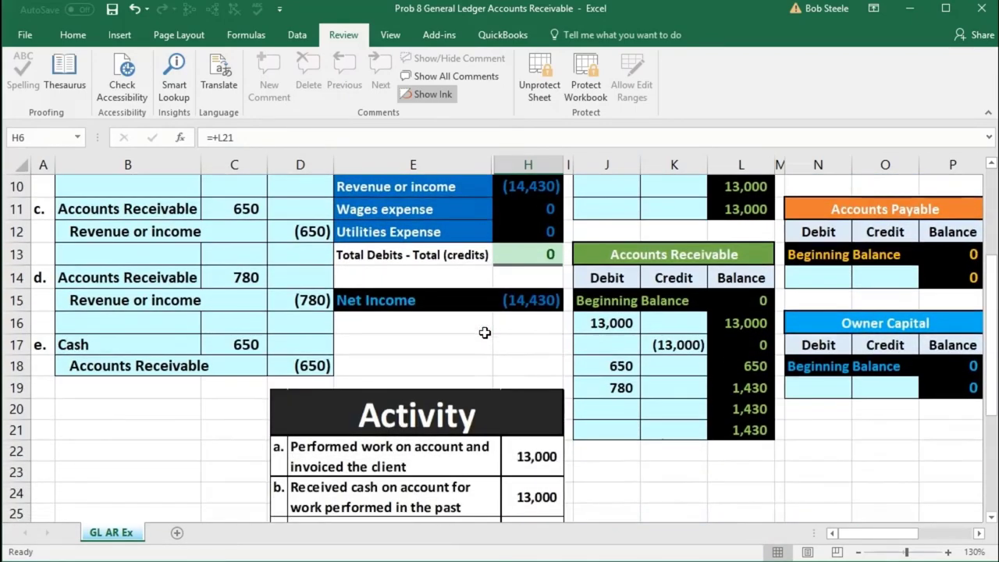
pyautogui.moveTo(141, 345); pyautogui.dragTo(279, 361)
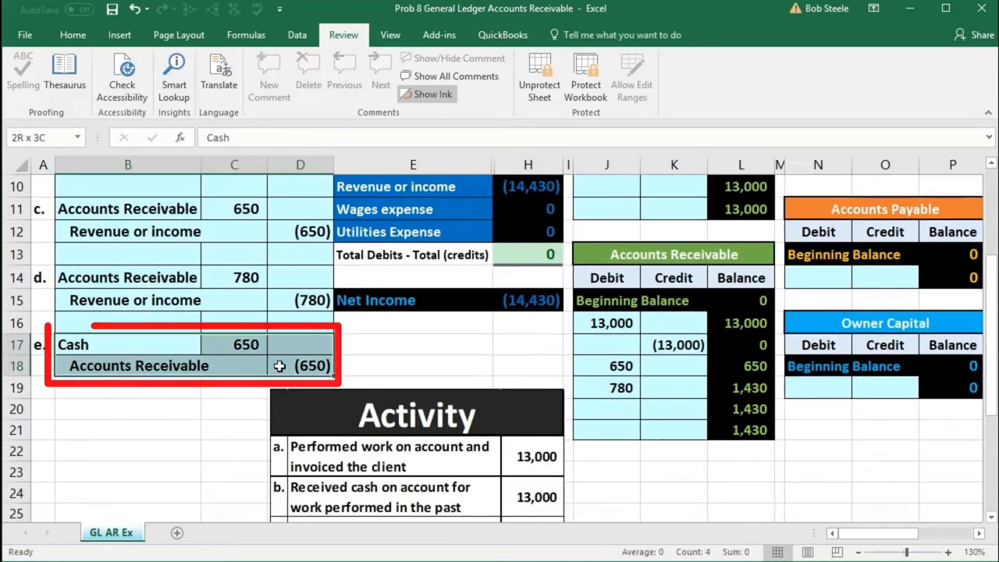
pyautogui.click(202, 346)
pyautogui.moveTo(202, 346); pyautogui.dragTo(227, 348)
pyautogui.scroll(4, 234, 355)
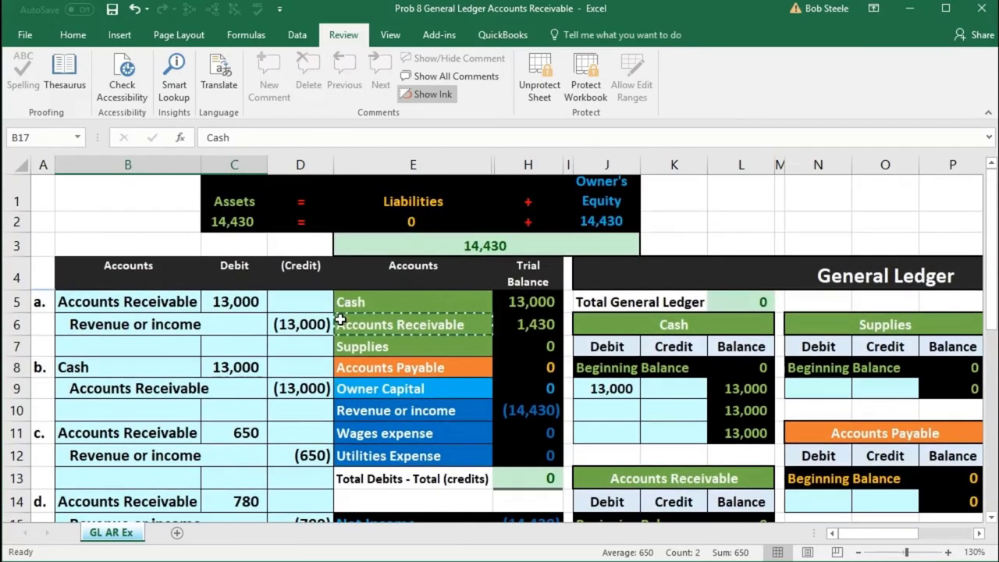
pyautogui.click(360, 301)
pyautogui.scroll(-1, 391, 295)
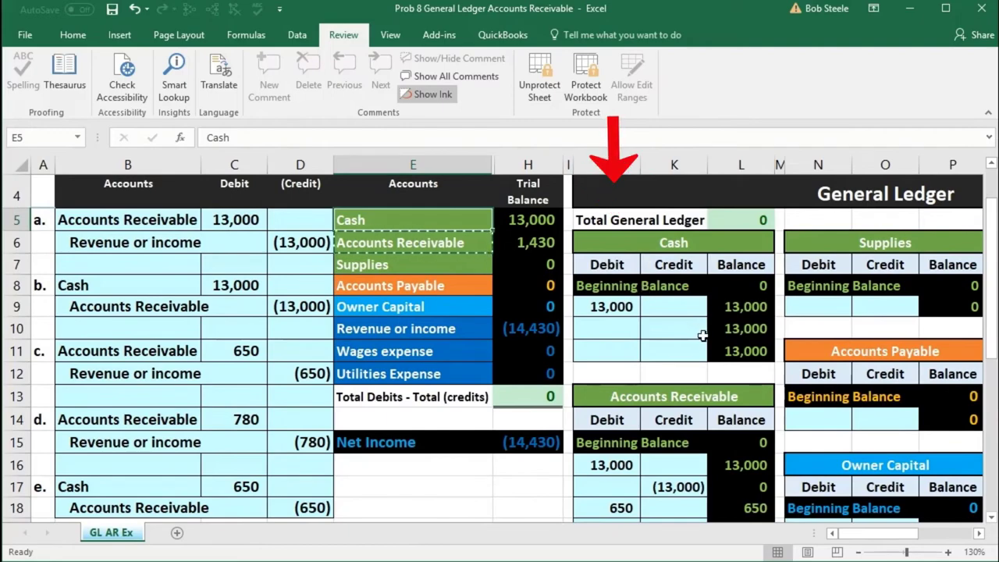
pyautogui.scroll(-1, 702, 336)
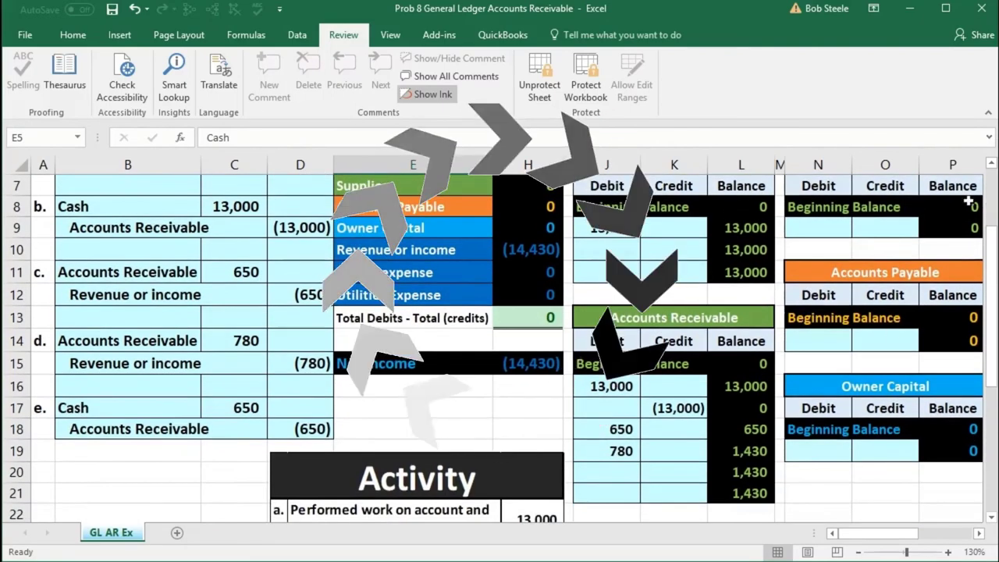
pyautogui.scroll(1, 780, 234)
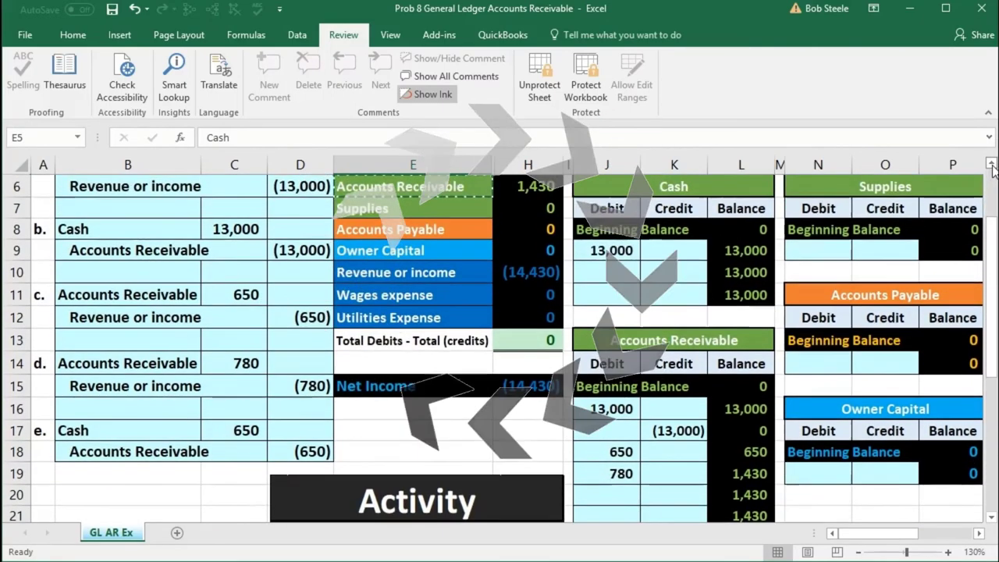
pyautogui.click(685, 272)
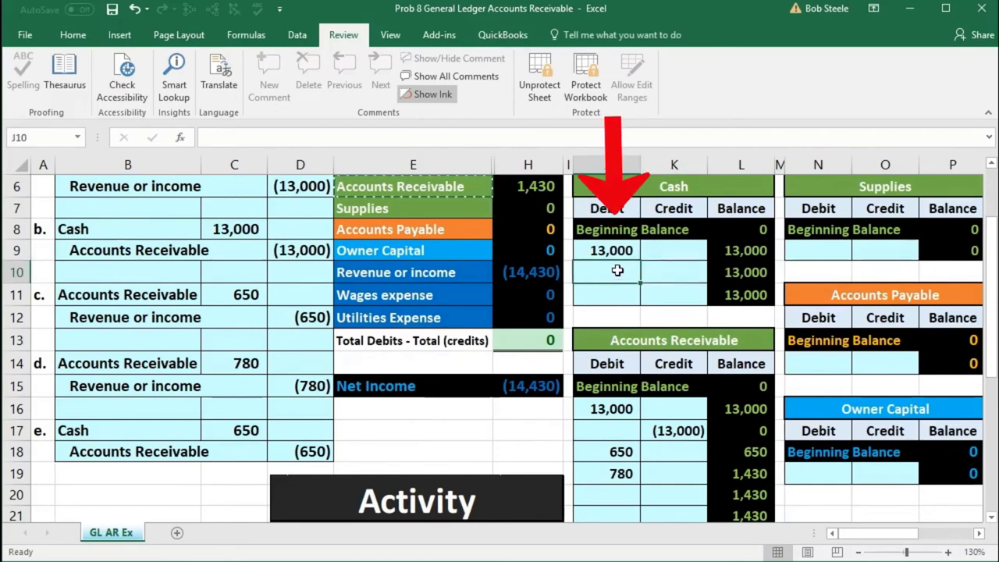
# Post entry e's cash debit to the Cash ledger by entering =C17 in J10
pyautogui.click(245, 430)
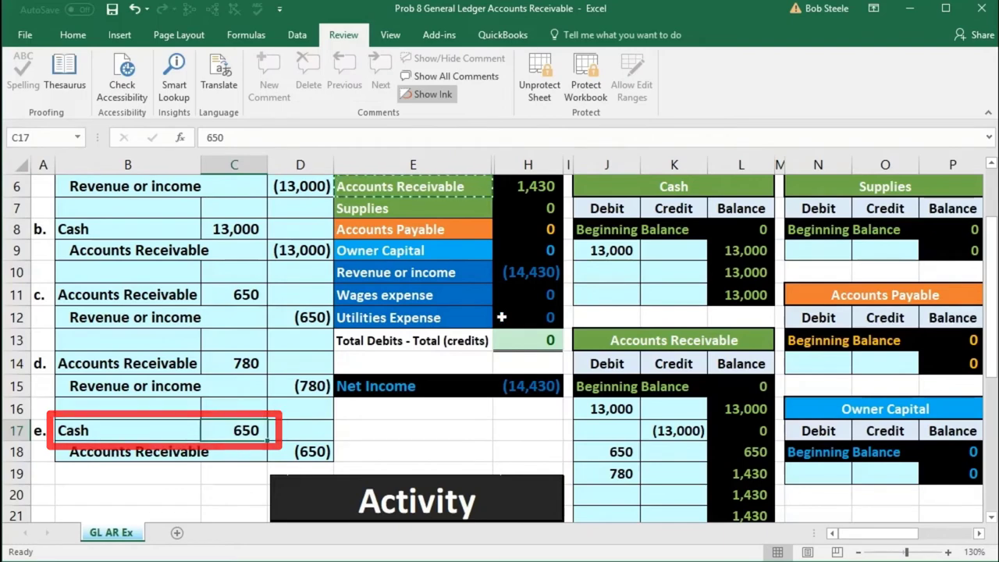
pyautogui.click(599, 274)
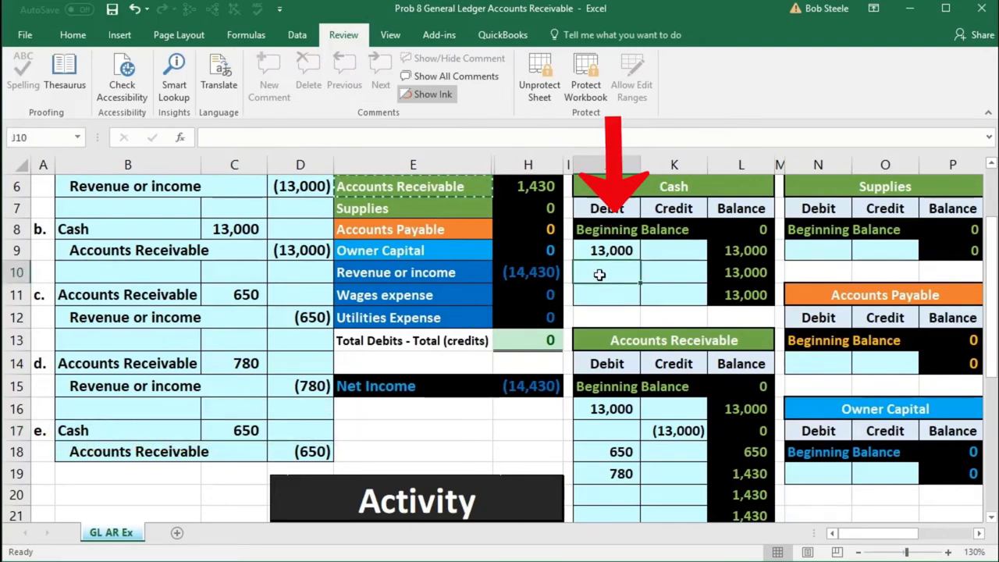
pyautogui.write('=')
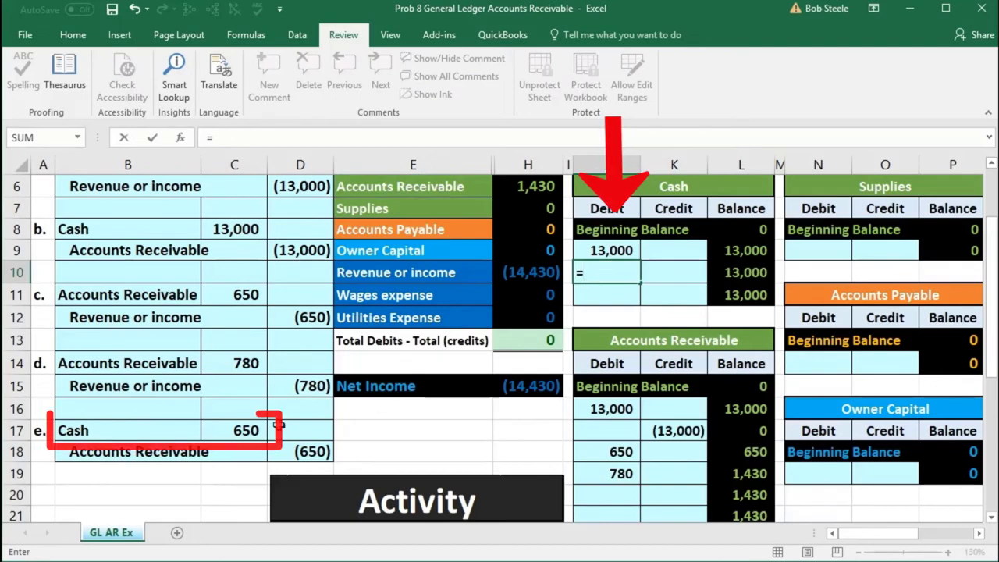
pyautogui.click(257, 431)
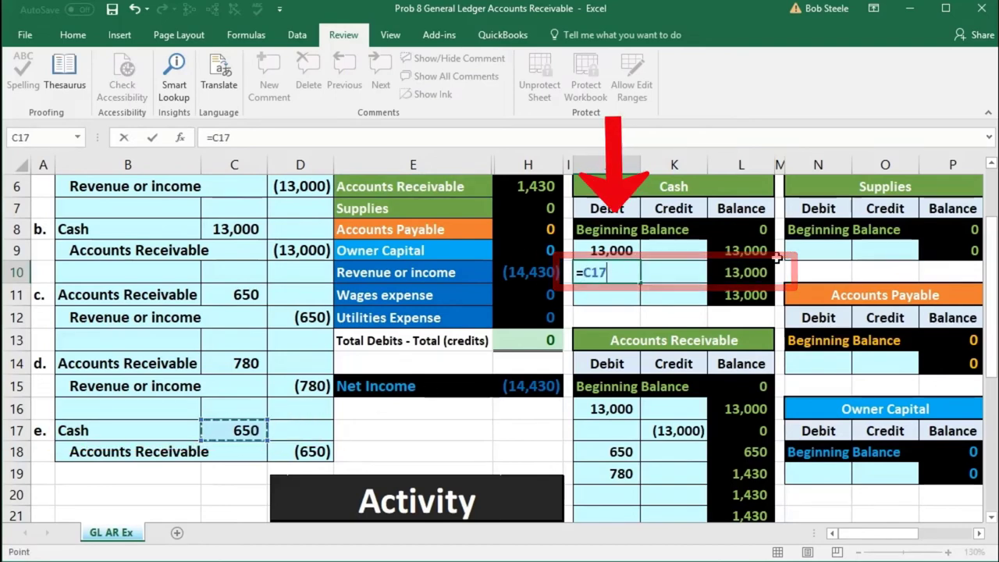
pyautogui.press('Return')
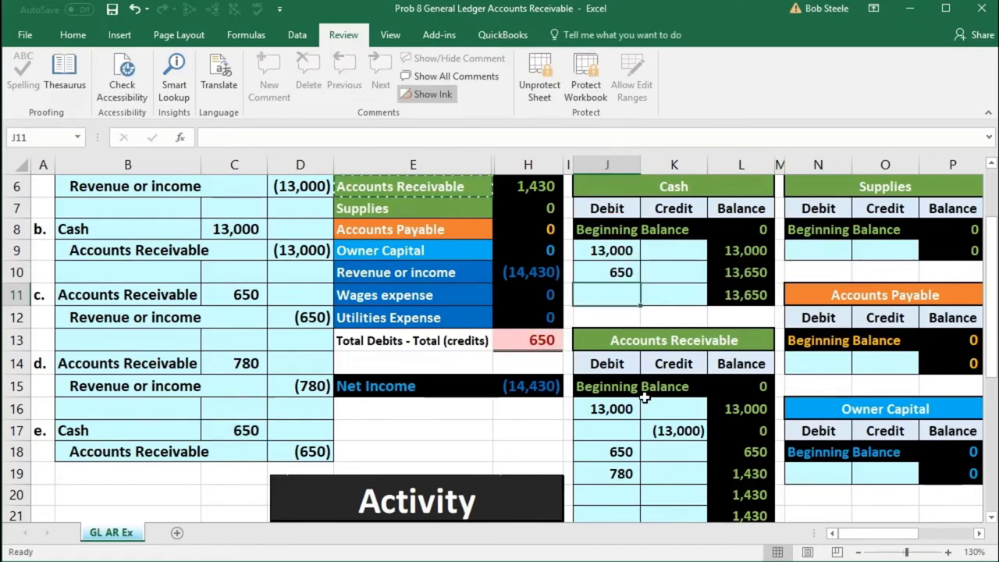
# Verify Cash reads 13,650 in H5 and review entry e's Accounts Receivable credit
pyautogui.scroll(1, 645, 398)
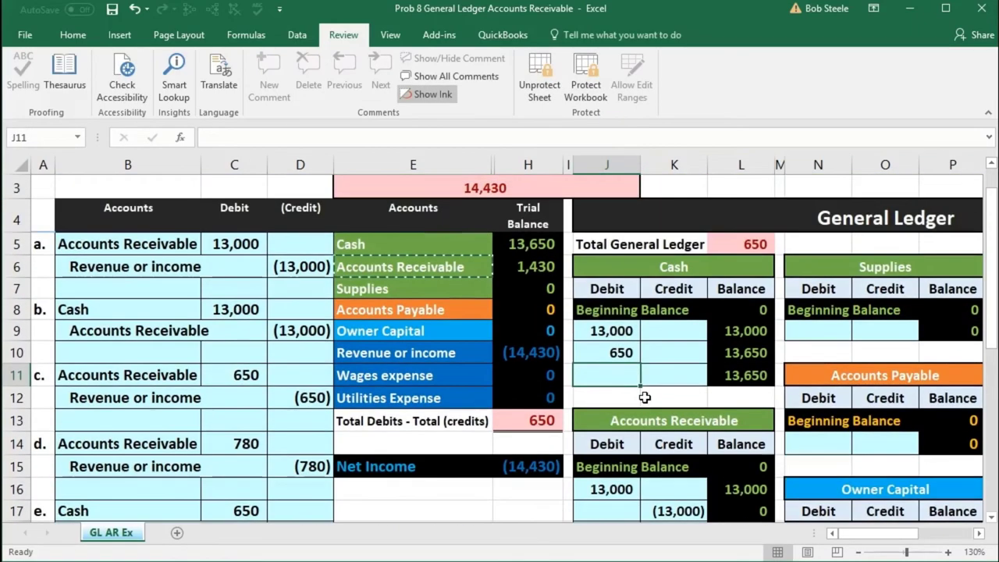
pyautogui.click(538, 245)
pyautogui.scroll(-1, 507, 347)
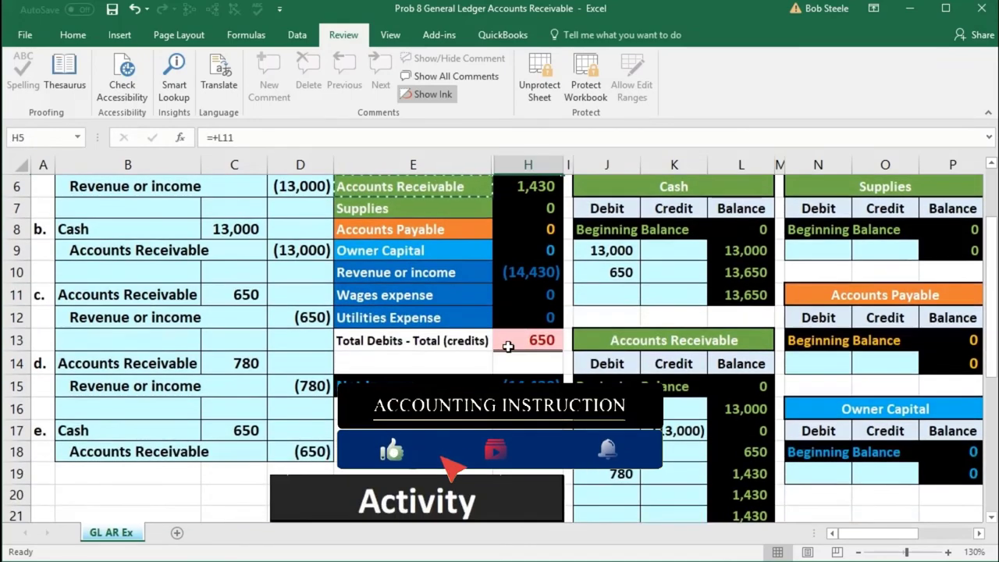
pyautogui.moveTo(133, 451); pyautogui.dragTo(296, 449)
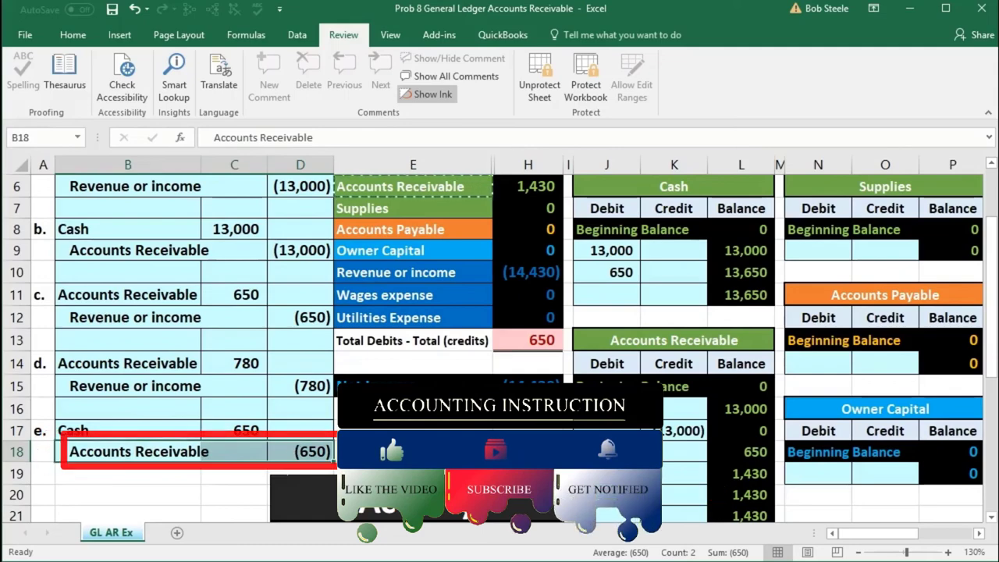
pyautogui.scroll(-1, 295, 450)
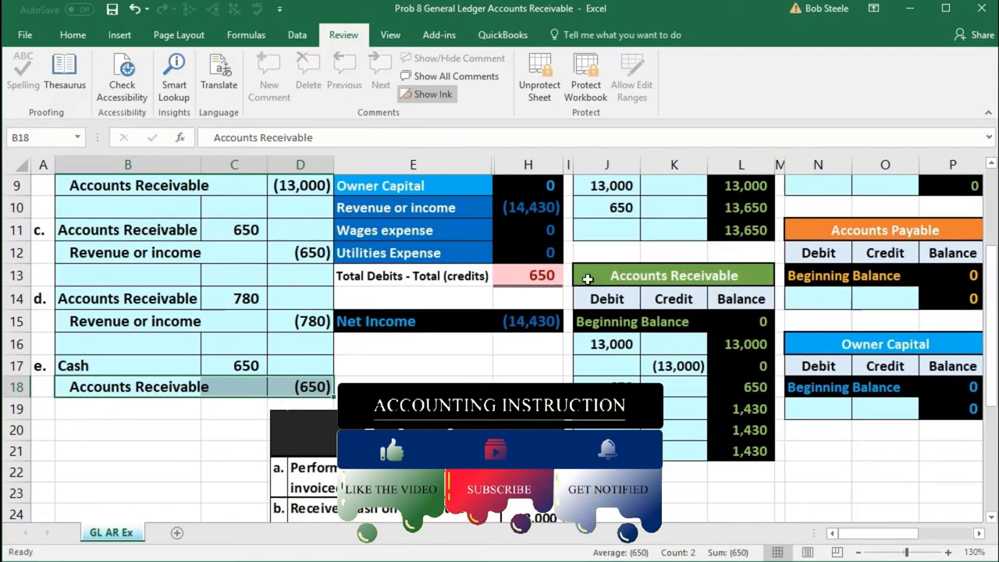
pyautogui.scroll(1, 587, 279)
pyautogui.moveTo(413, 186); pyautogui.dragTo(498, 190)
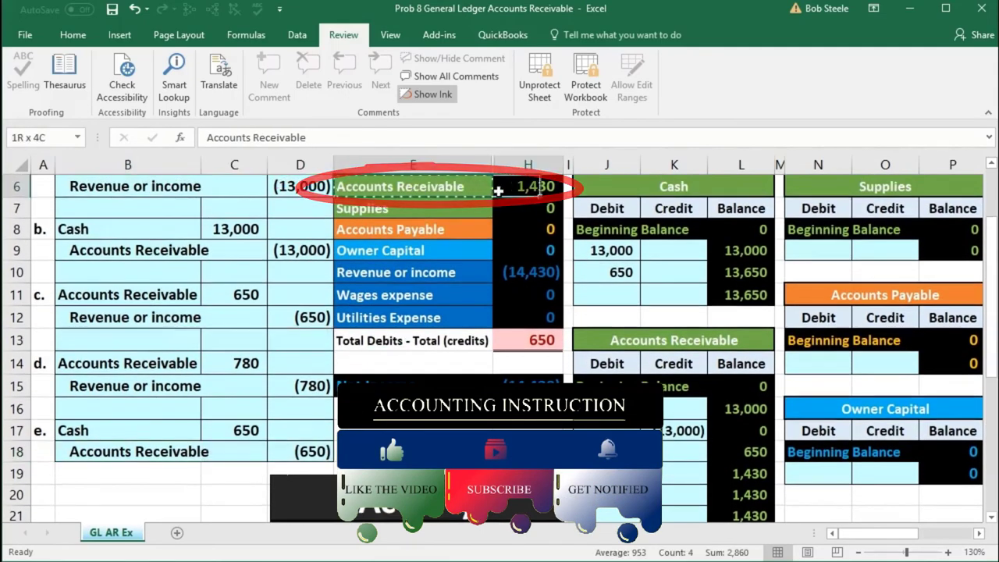
pyautogui.scroll(-1, 602, 271)
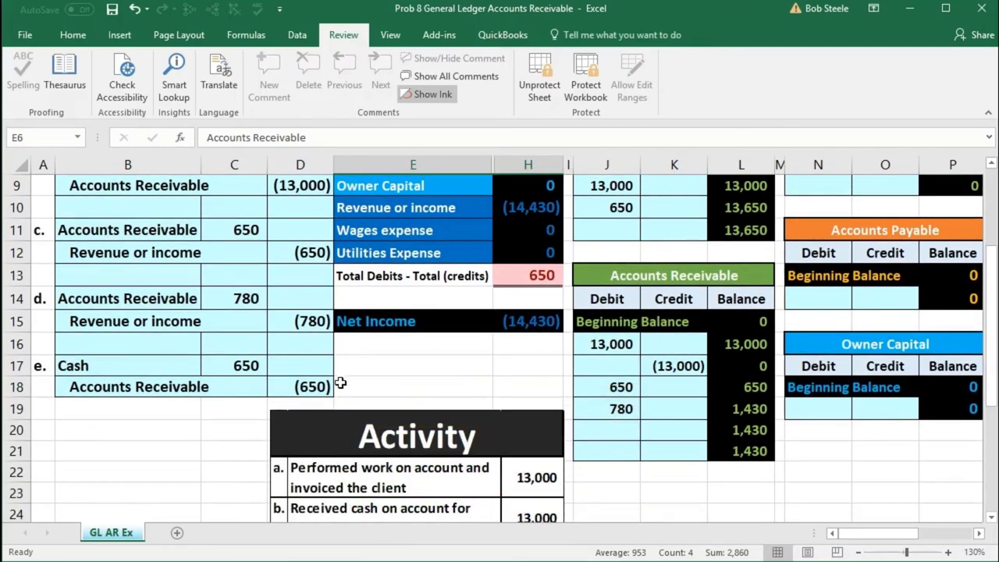
# Enter =D18 in K20, then confirm Accounts Receivable shows 780 and the trial balance totals 0
pyautogui.click(607, 300)
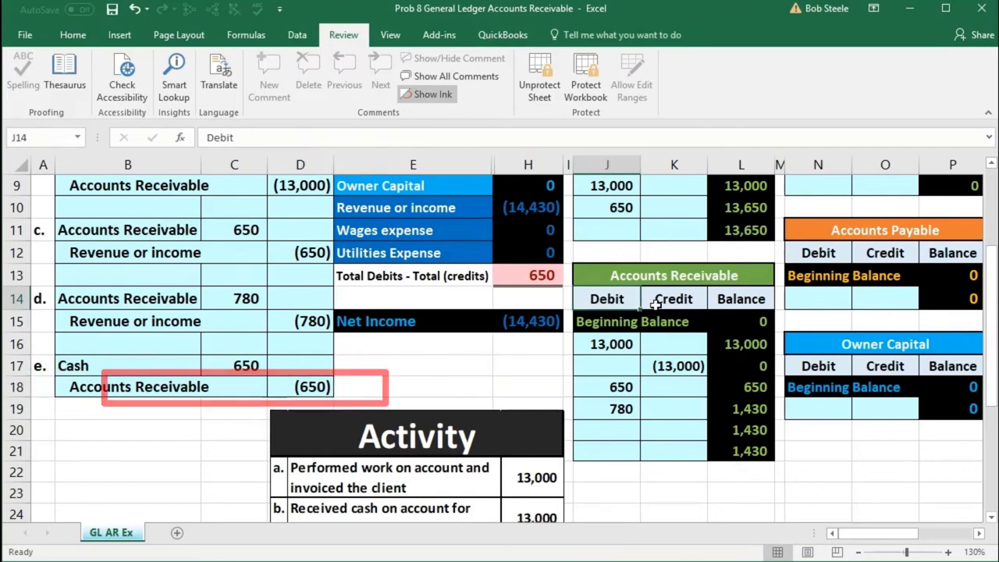
pyautogui.click(656, 304)
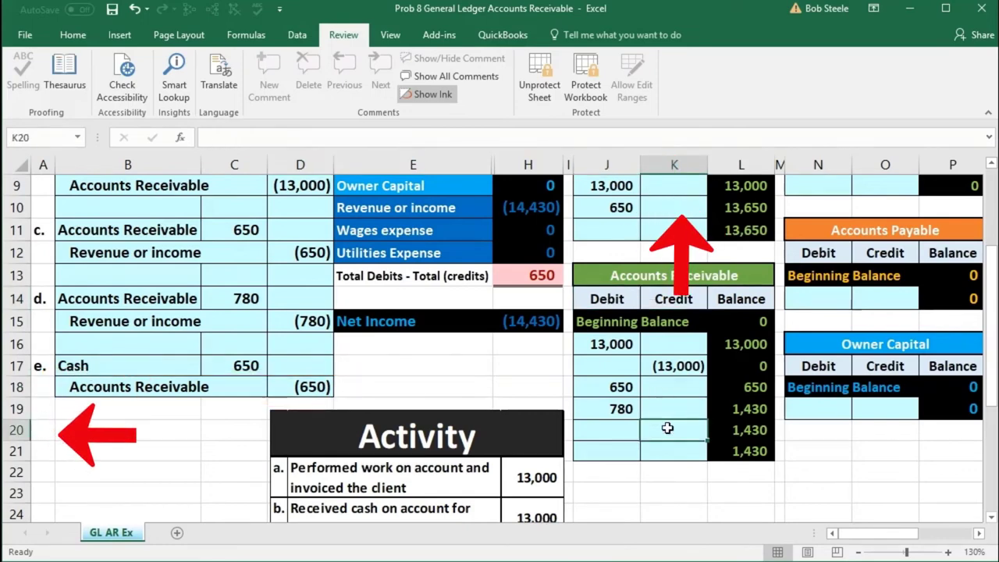
pyautogui.write('=')
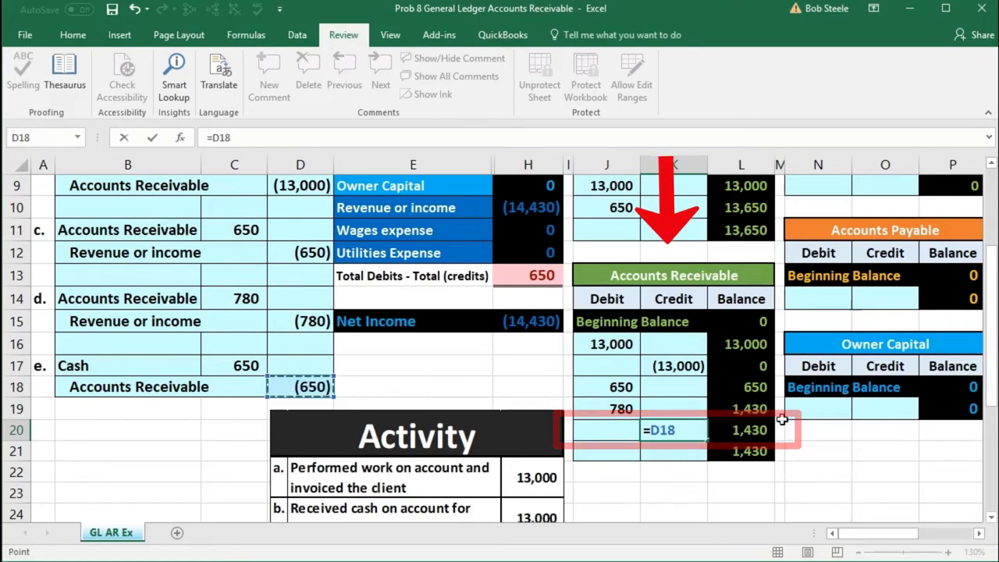
pyautogui.press('Return')
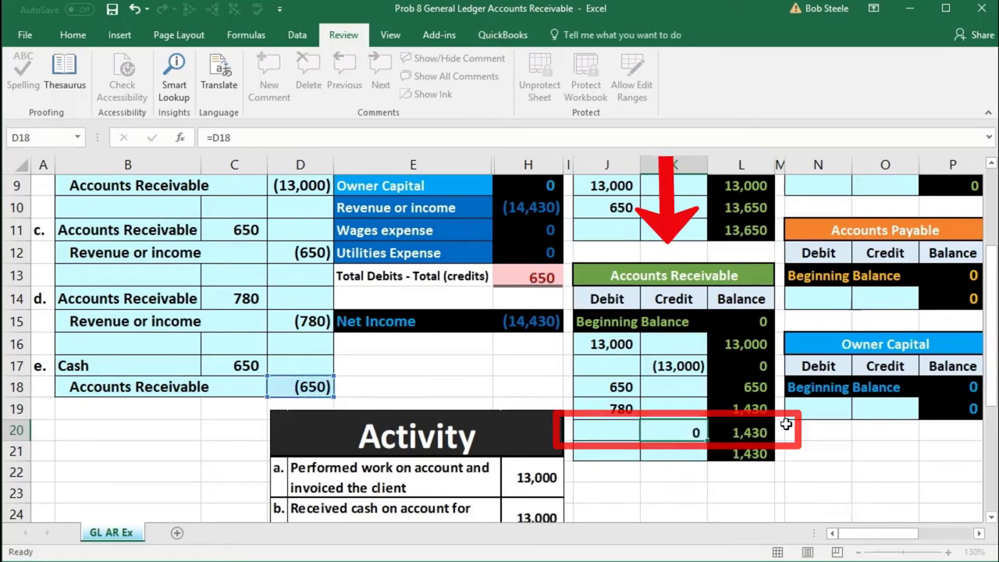
pyautogui.click(767, 429)
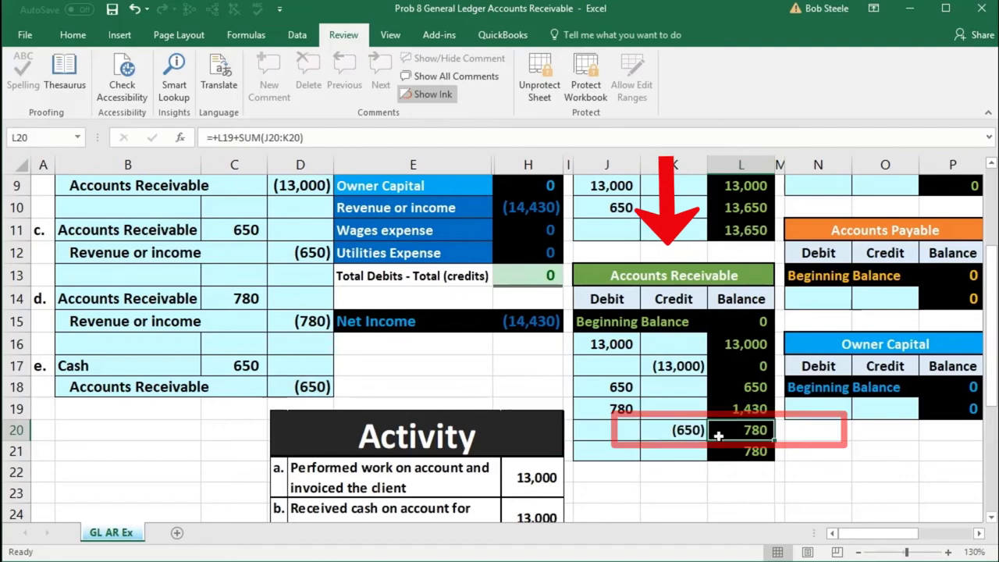
pyautogui.scroll(2, 687, 429)
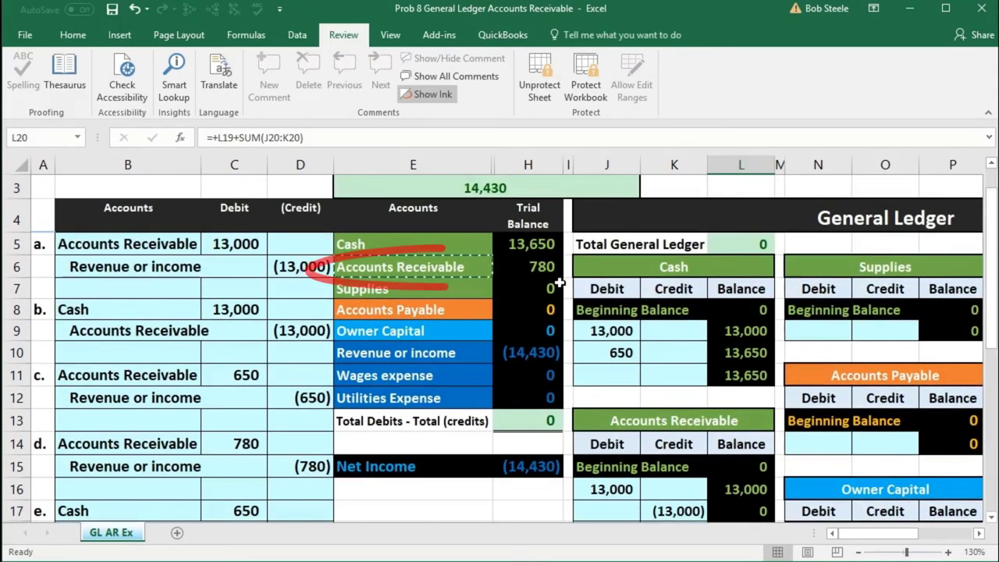
pyautogui.click(541, 266)
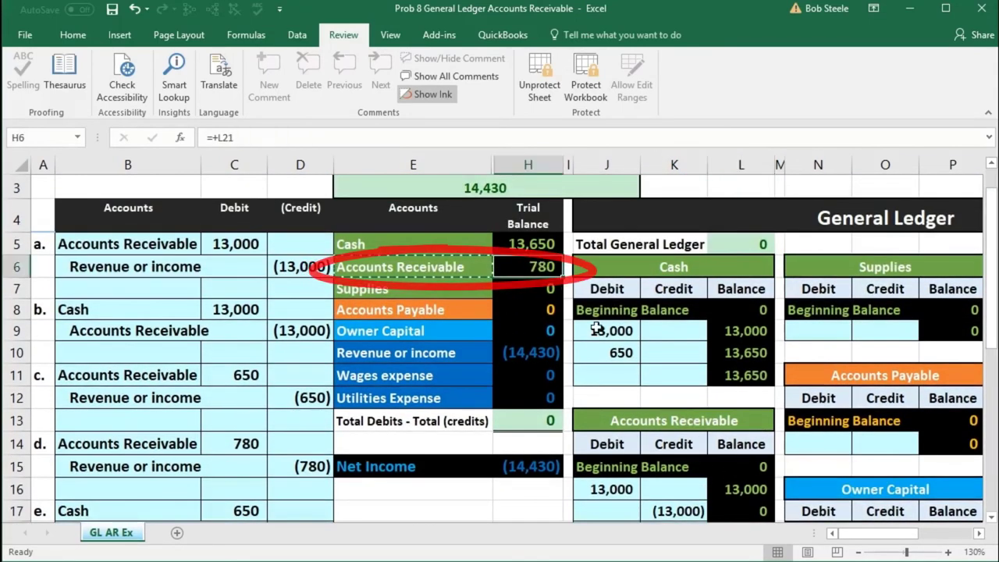
pyautogui.click(535, 420)
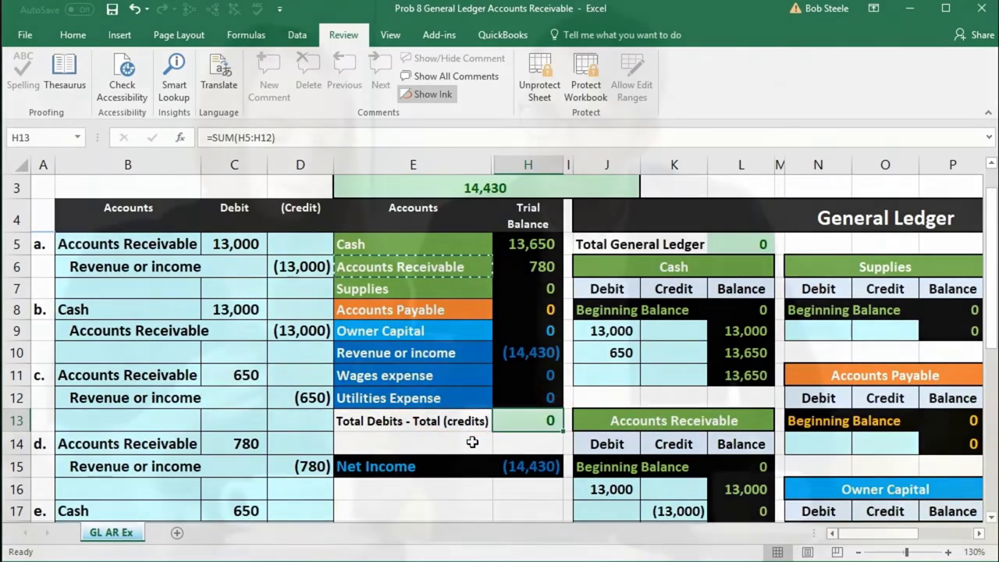
pyautogui.scroll(-2, 472, 442)
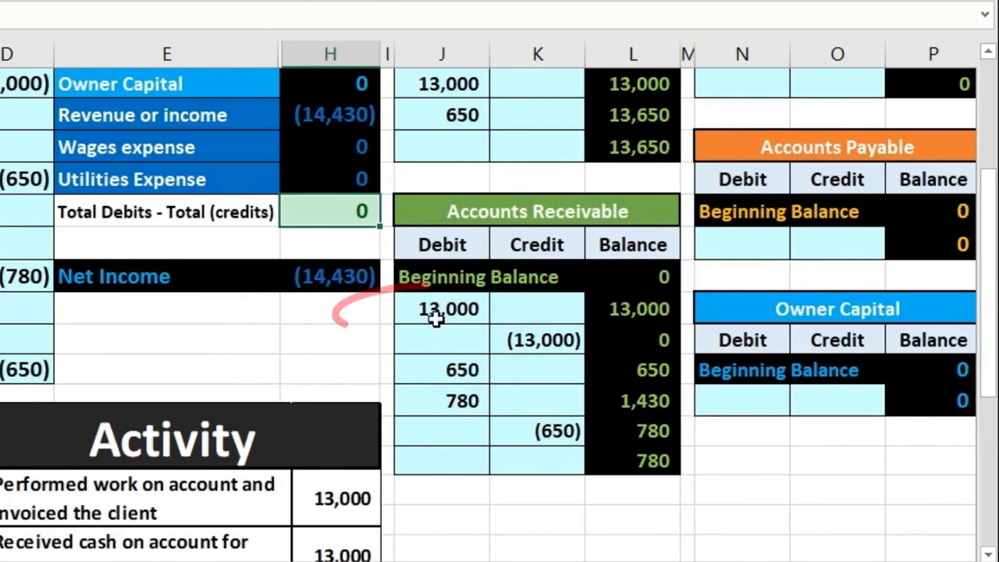
pyautogui.click(436, 312)
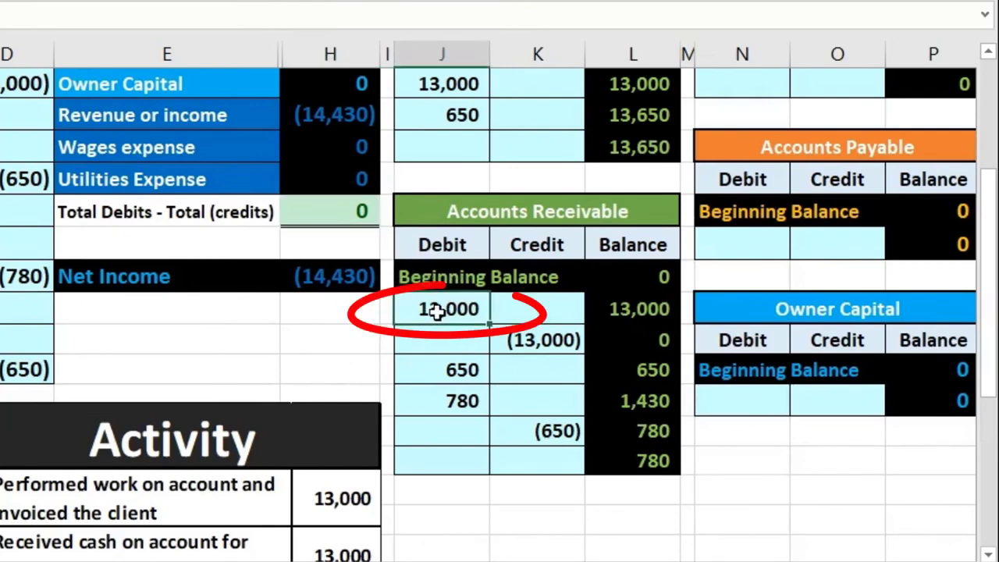
pyautogui.click(552, 338)
pyautogui.click(457, 372)
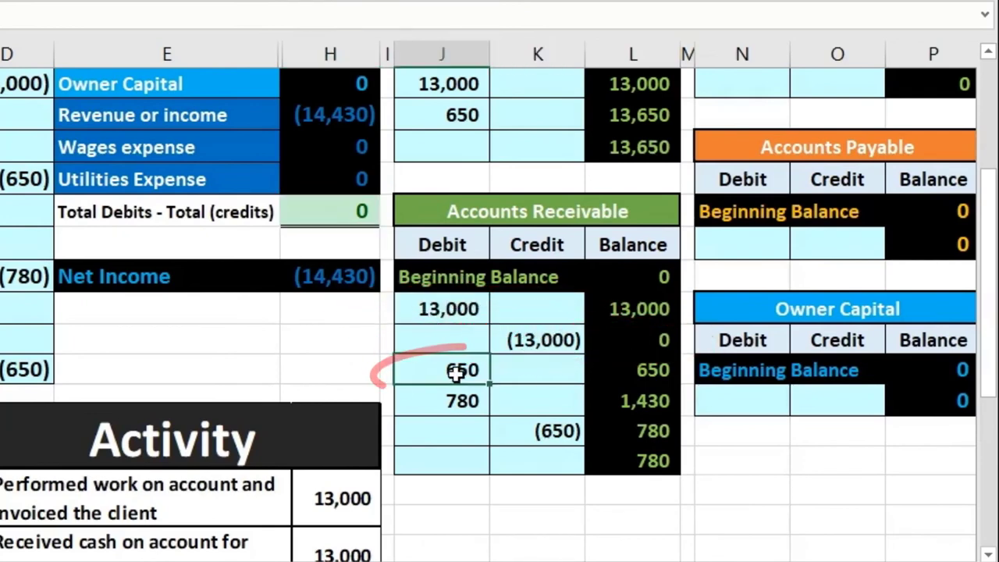
pyautogui.click(557, 436)
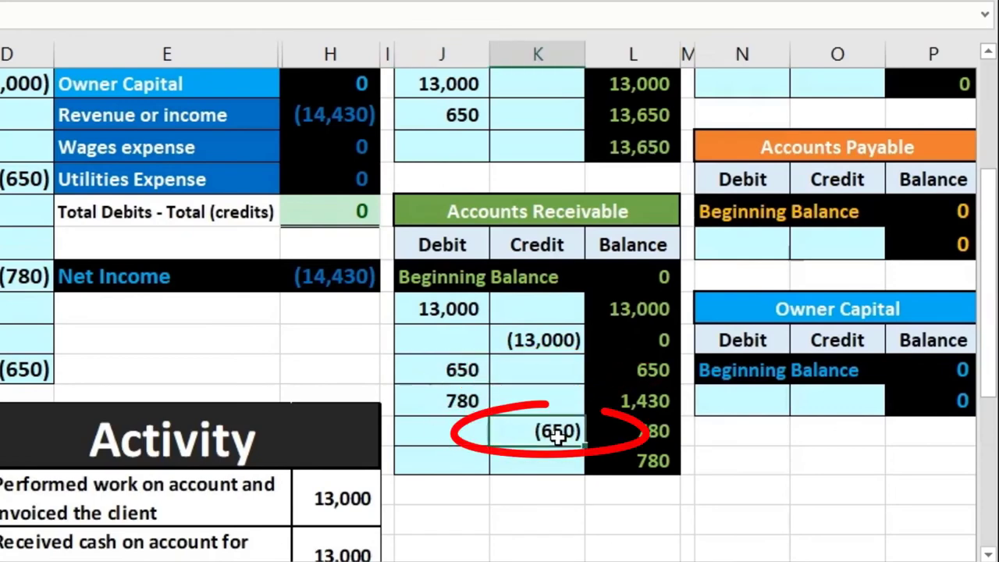
pyautogui.click(451, 399)
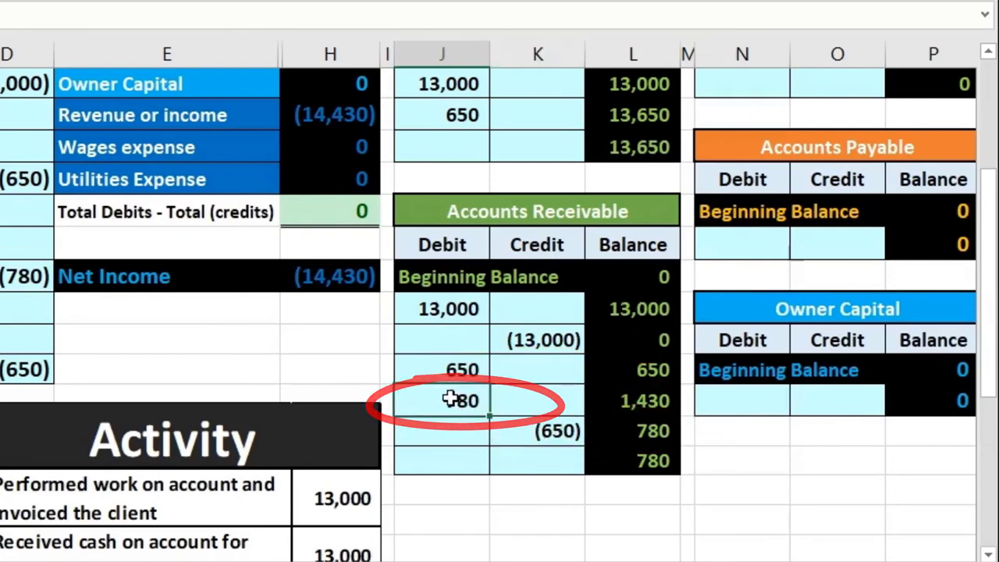
pyautogui.click(453, 309)
pyautogui.moveTo(453, 309); pyautogui.dragTo(513, 337)
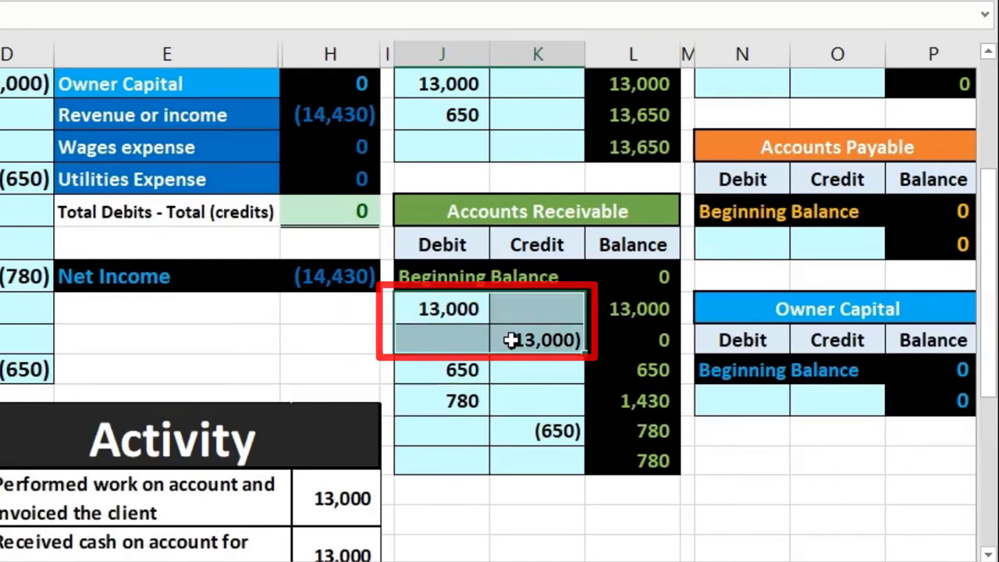
pyautogui.click(474, 373)
pyautogui.click(531, 424)
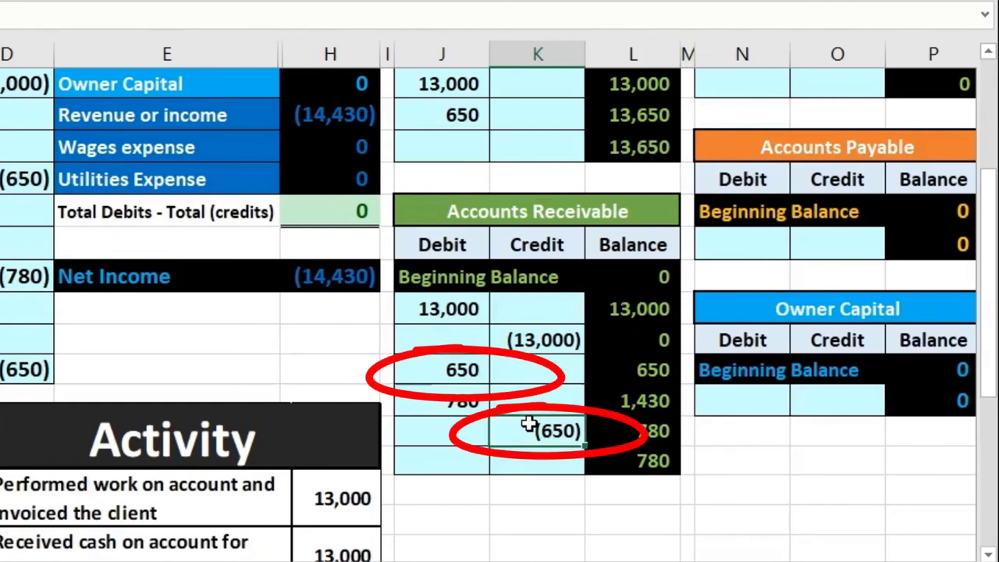
pyautogui.click(451, 311)
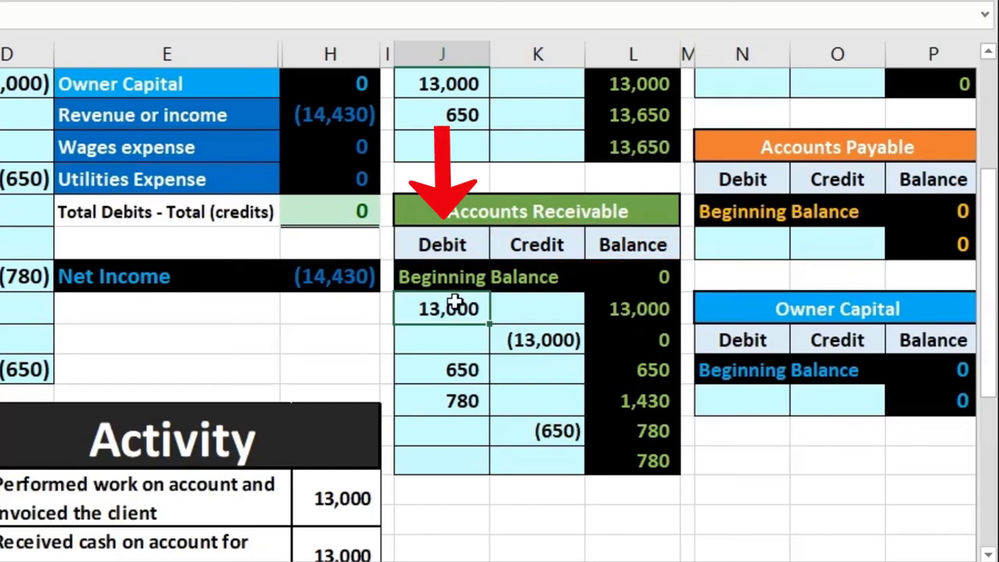
pyautogui.click(529, 340)
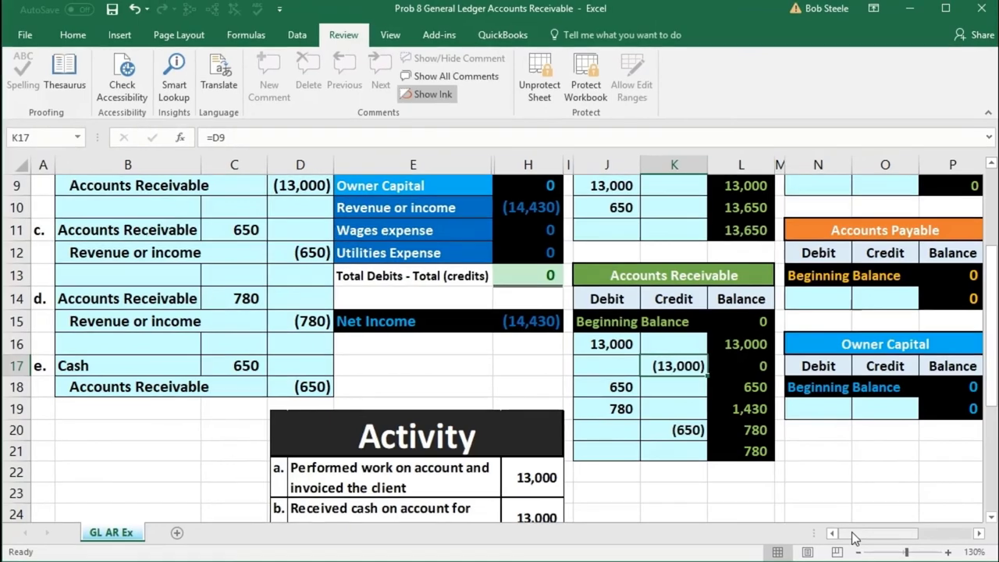
pyautogui.moveTo(854, 537); pyautogui.dragTo(905, 535)
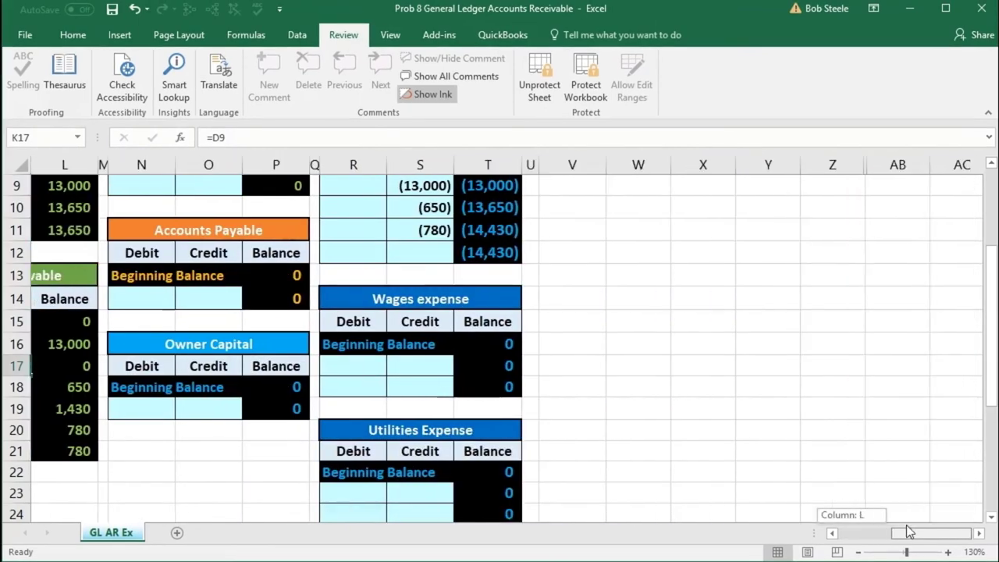
pyautogui.scroll(2, 704, 445)
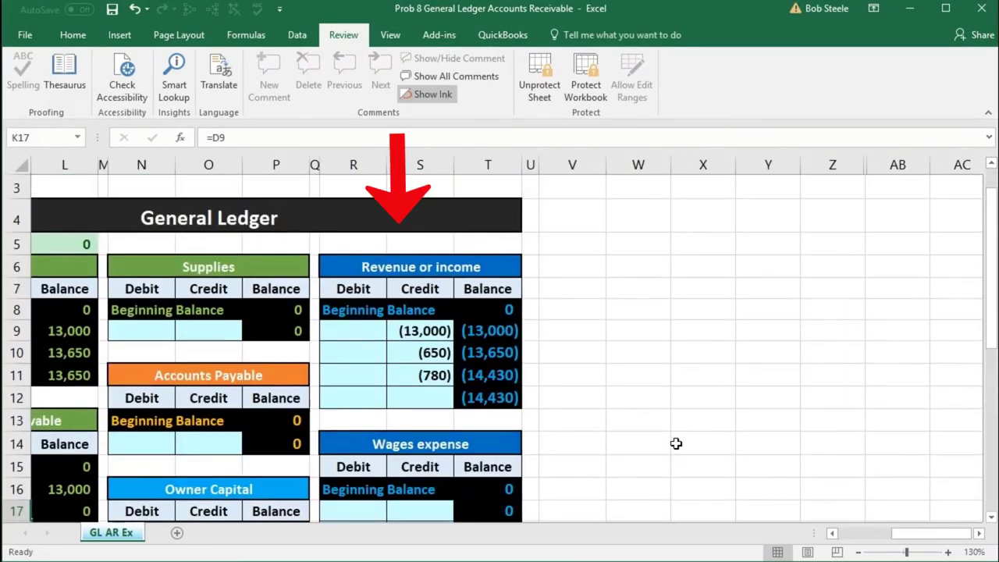
pyautogui.click(396, 332)
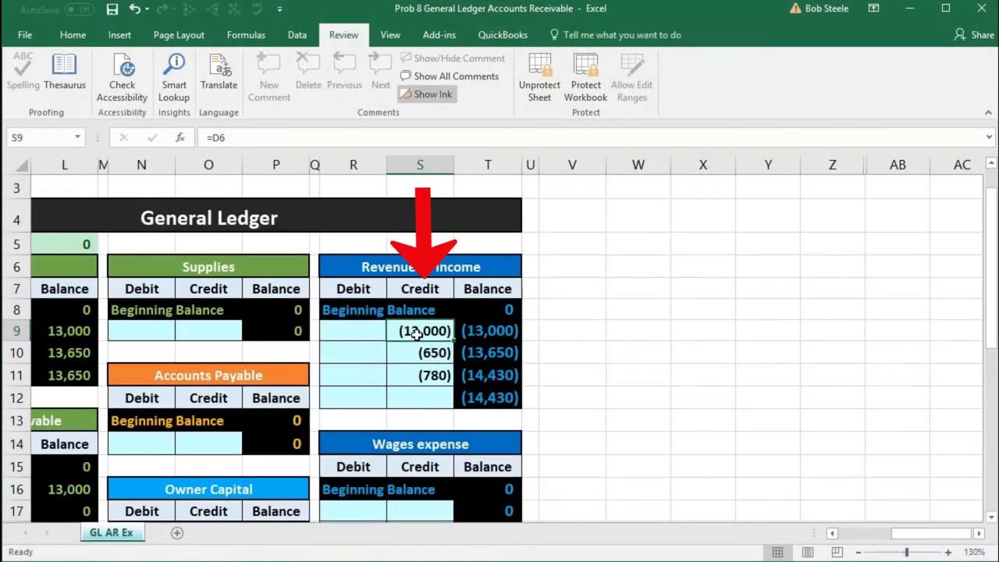
pyautogui.moveTo(417, 333); pyautogui.dragTo(416, 372)
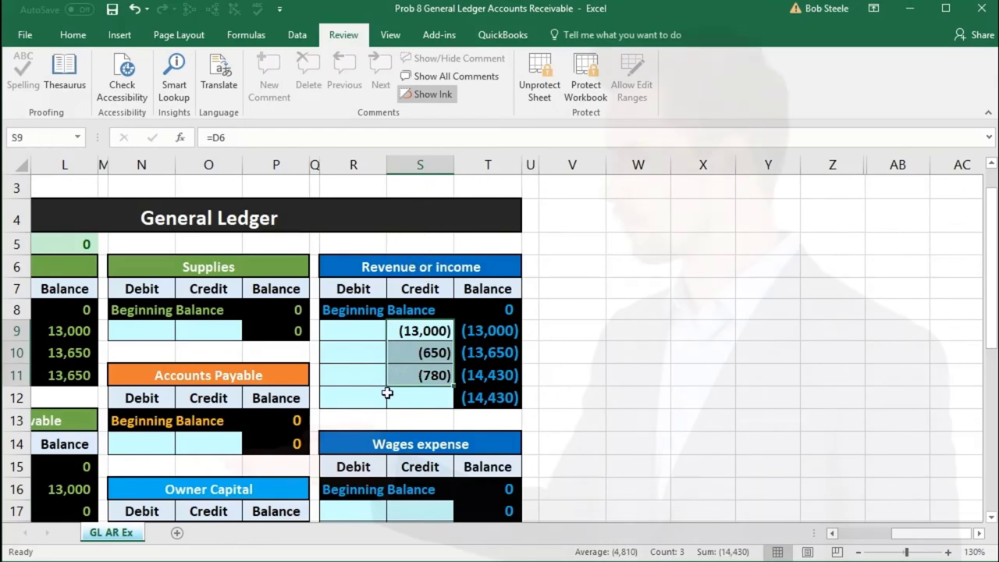
pyautogui.click(368, 398)
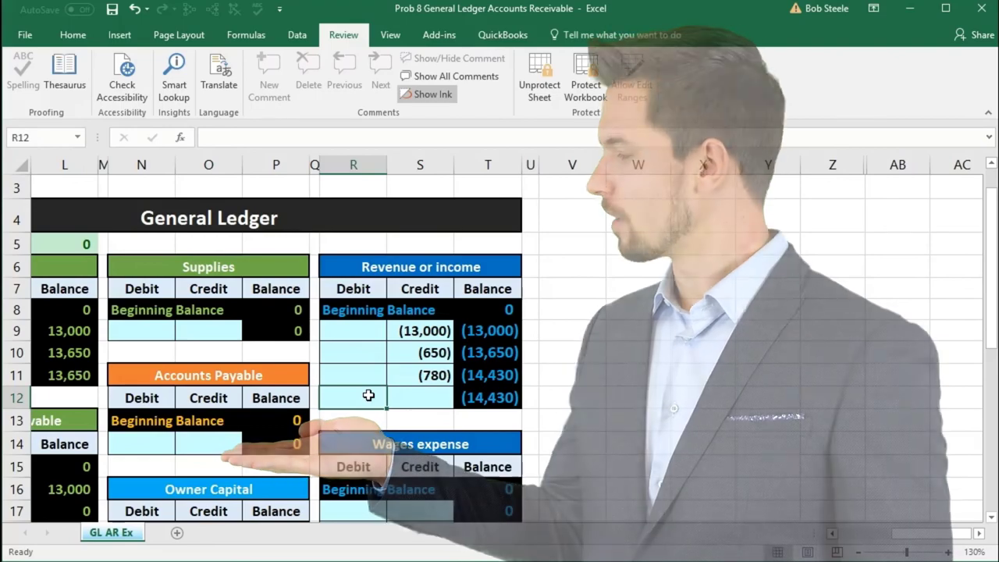
pyautogui.click(419, 332)
pyautogui.moveTo(419, 332); pyautogui.dragTo(417, 366)
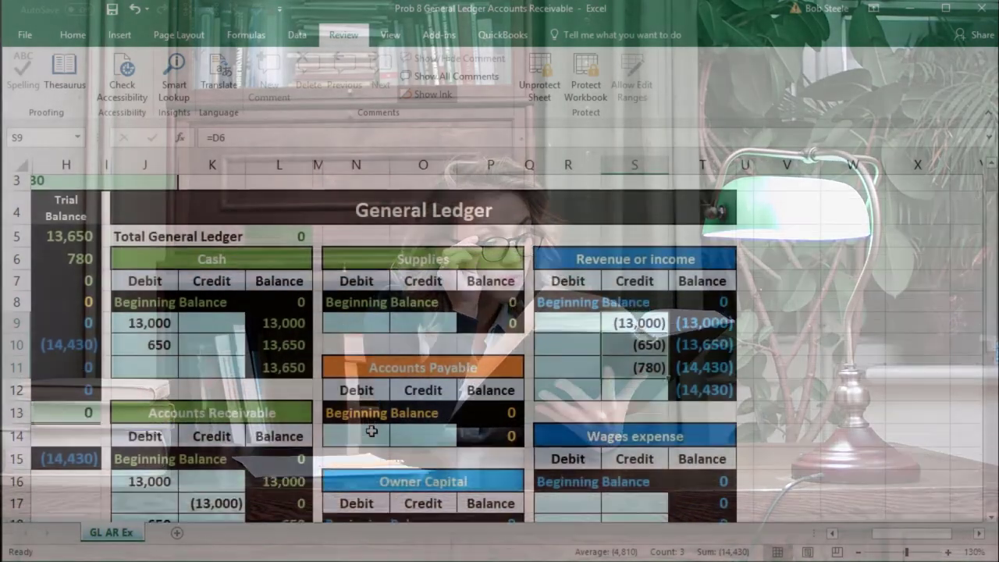
pyautogui.scroll(-1, 372, 431)
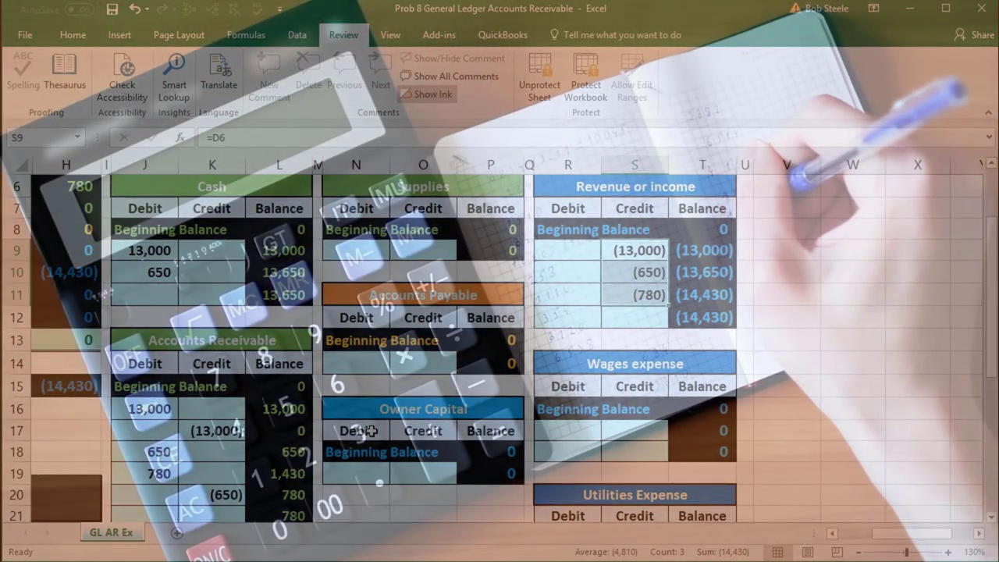
pyautogui.scroll(-1, 372, 431)
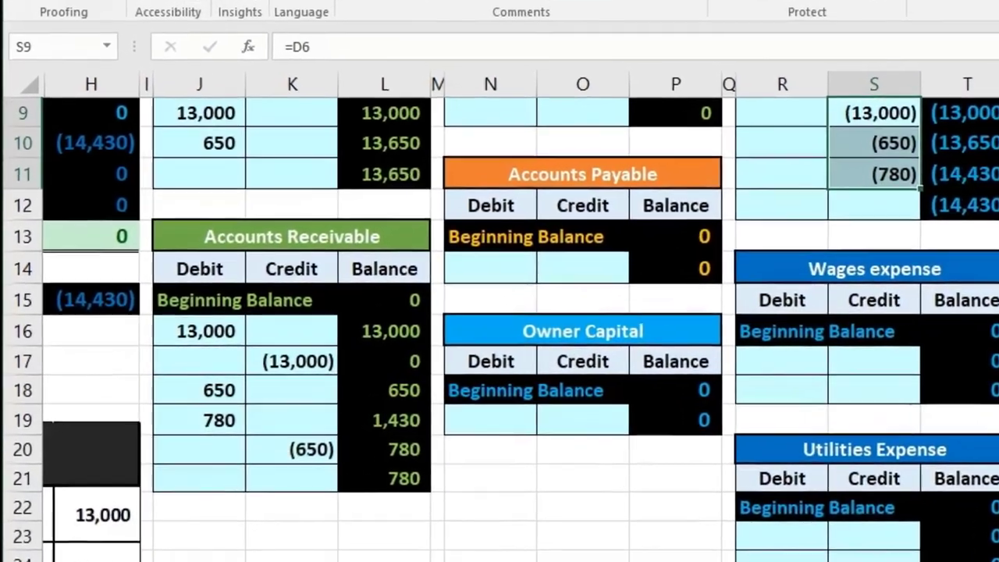
pyautogui.hscroll(-3, 500, 312)
pyautogui.scroll(2, 823, 471)
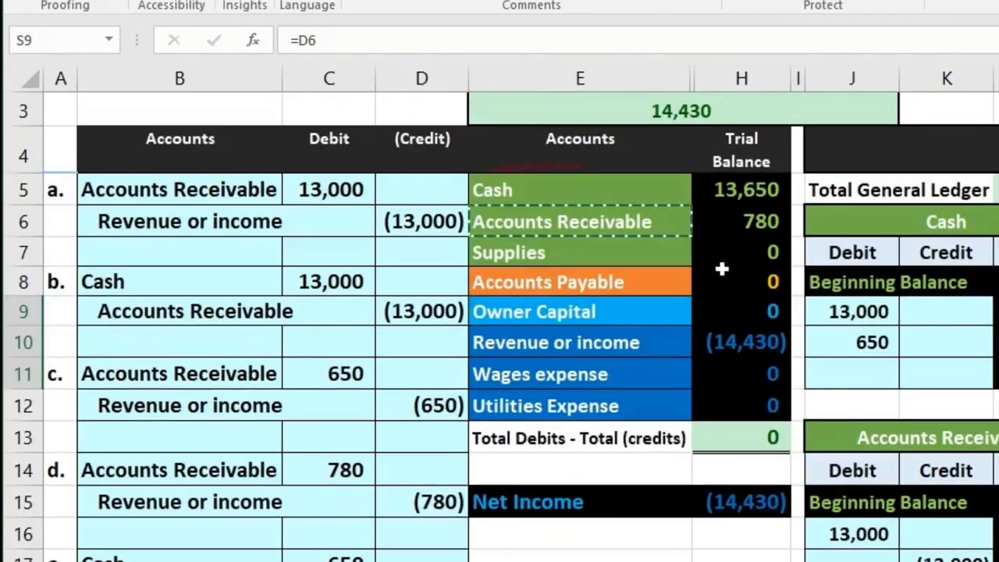
pyautogui.click(724, 195)
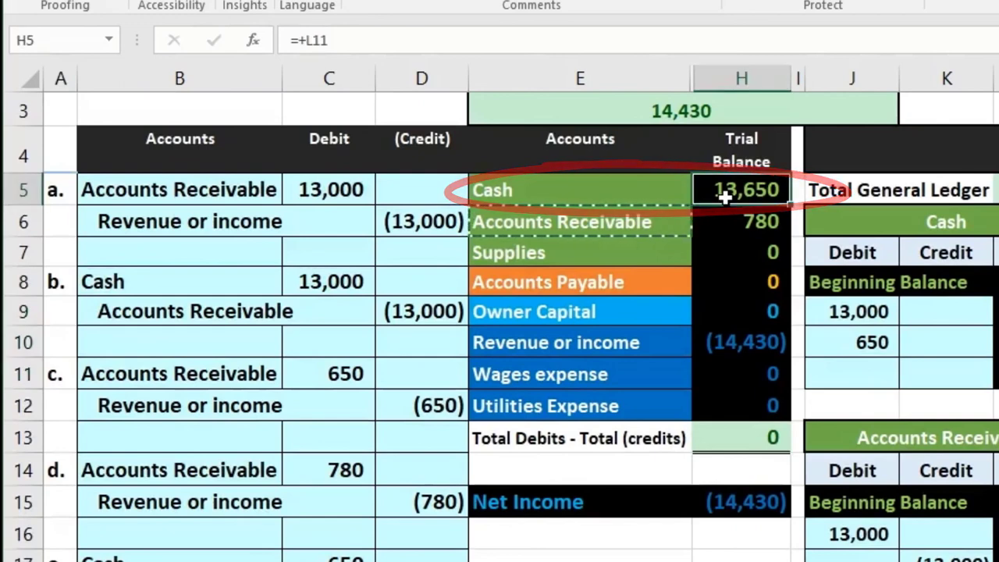
pyautogui.click(750, 434)
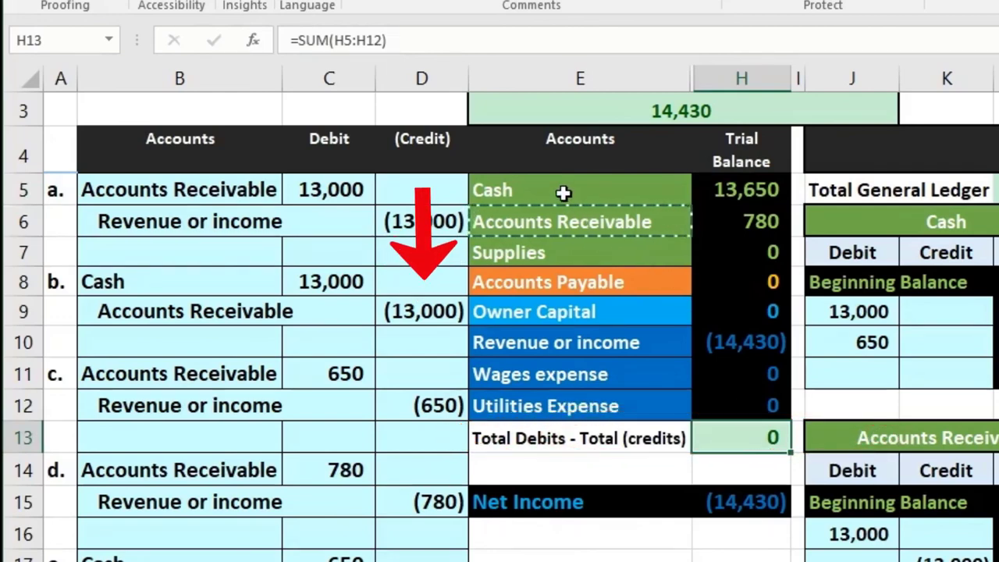
pyautogui.moveTo(564, 192); pyautogui.dragTo(745, 401)
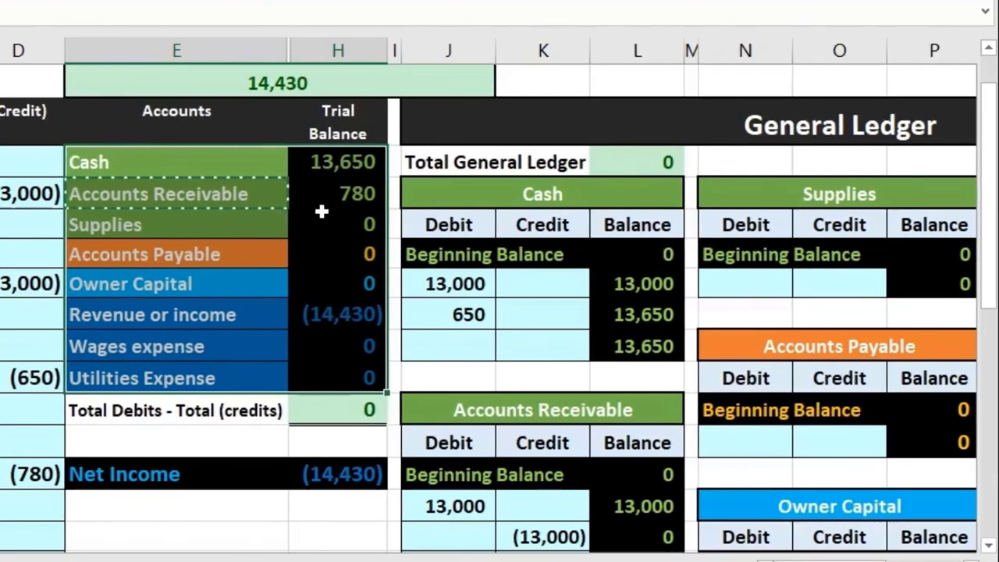
pyautogui.click(322, 212)
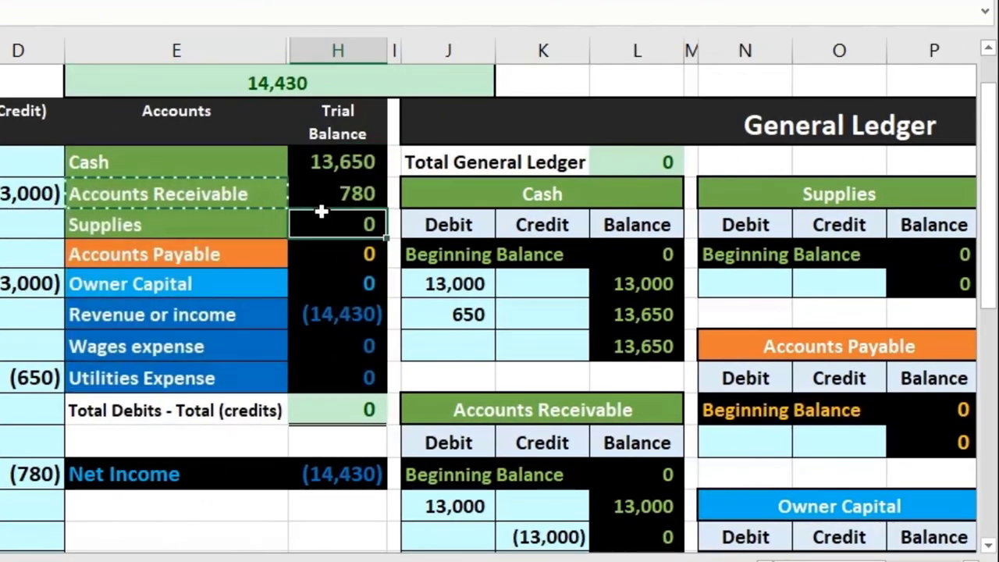